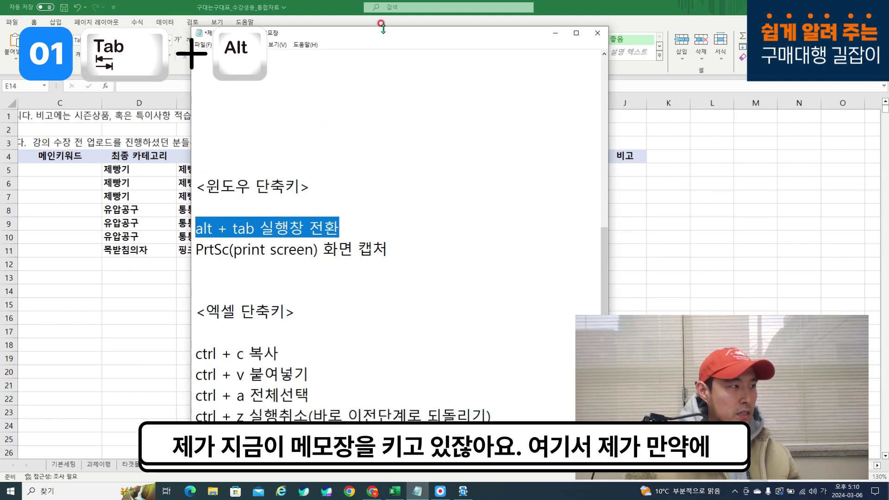
- Move the Notepad window slightly aside and cycle through the open windows in the window switcher
mouse_move(375, 35)
left_mouse_down()
mouse_move(428, 35)
mouse_move(390, 35)
left_mouse_up()
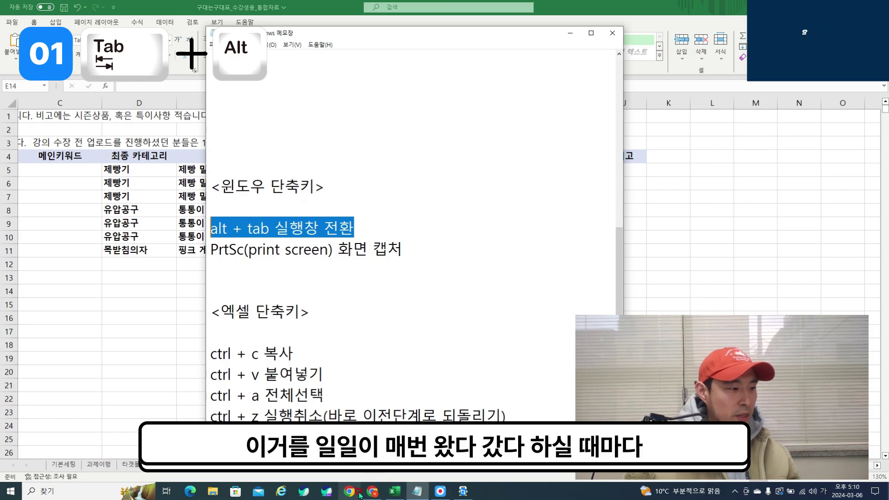
mouse_move(397, 495)
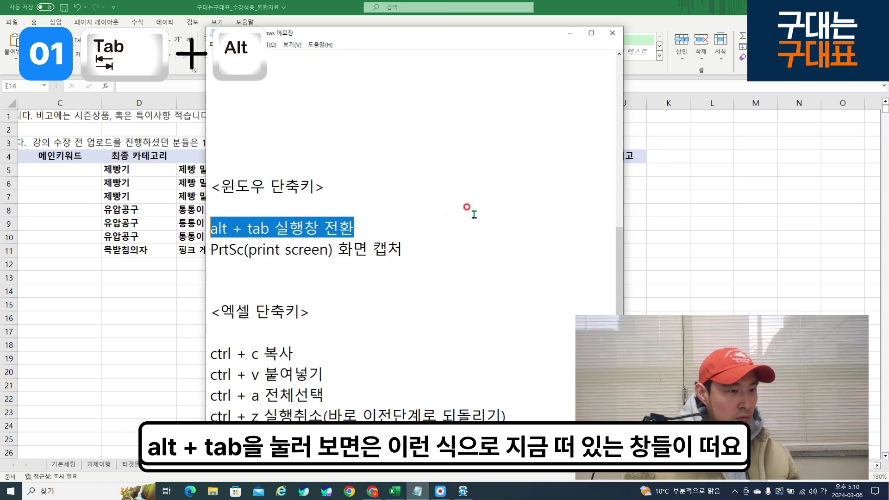
key("alt+Tab")
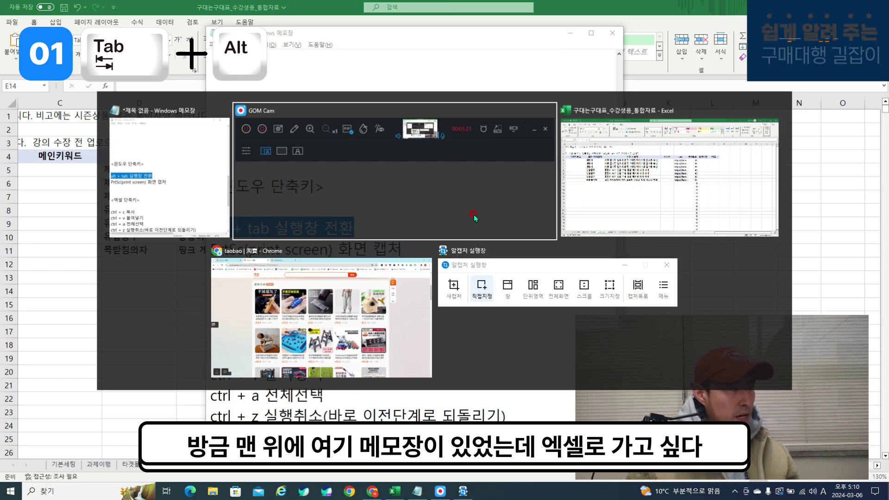
key("shift+Tab")
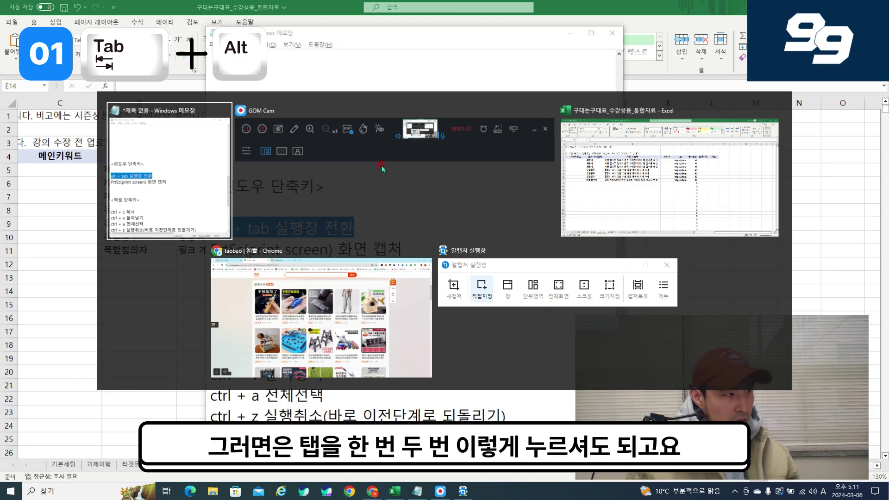
key("Tab")
key("Tab")
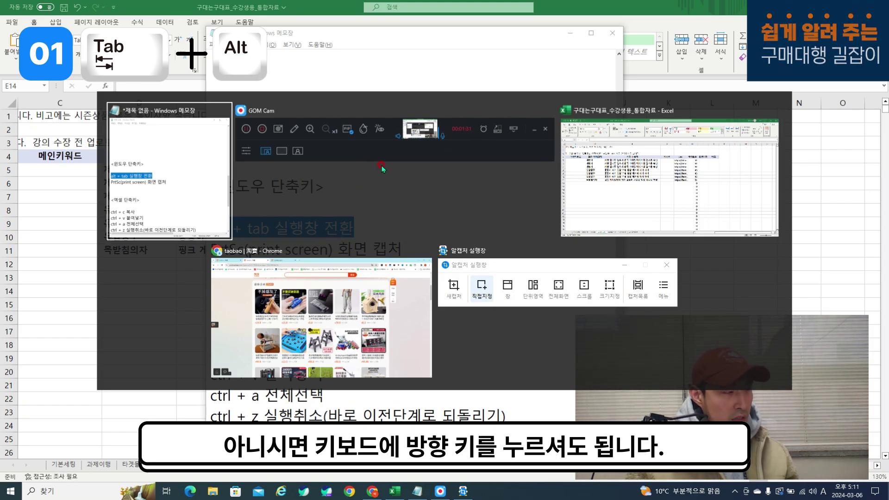
left_click(383, 166)
- Move the window switcher's highlight from Excel to GOM Cam, back to Excel, and down to ALCapture and the taobao Chrome window
key("alt+Tab")
key("Right")
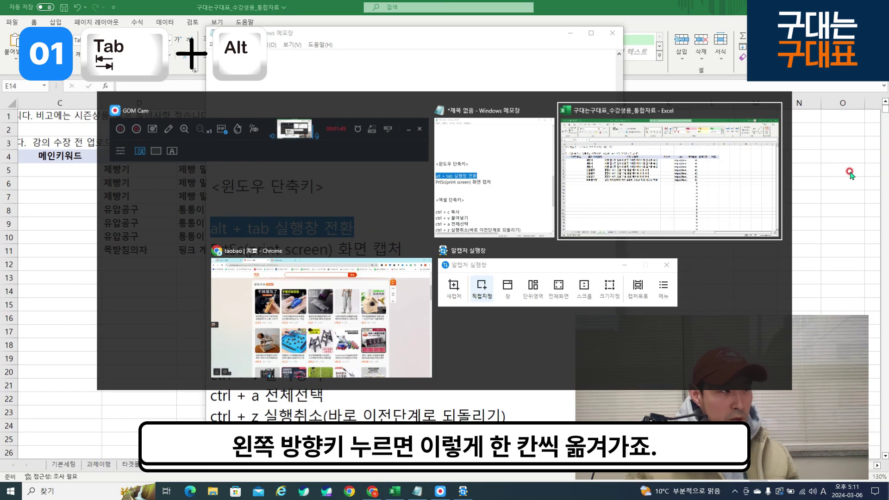
key("Left")
key("Left")
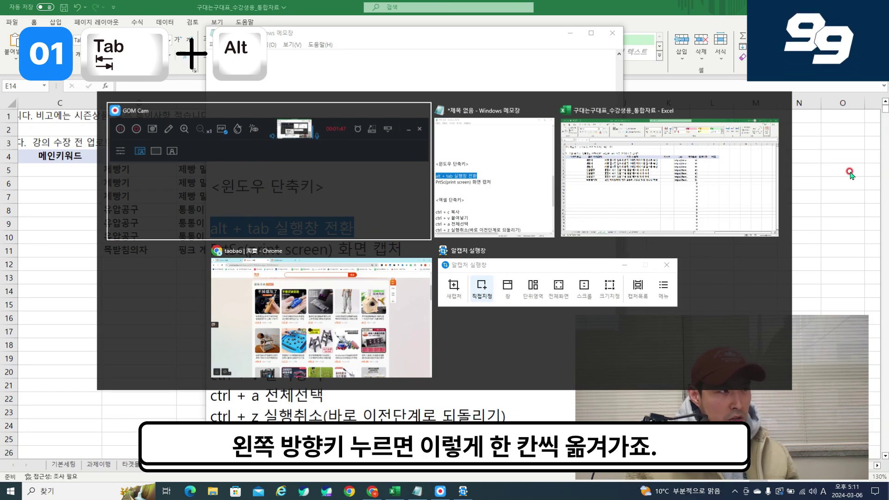
key("Right")
key("Right")
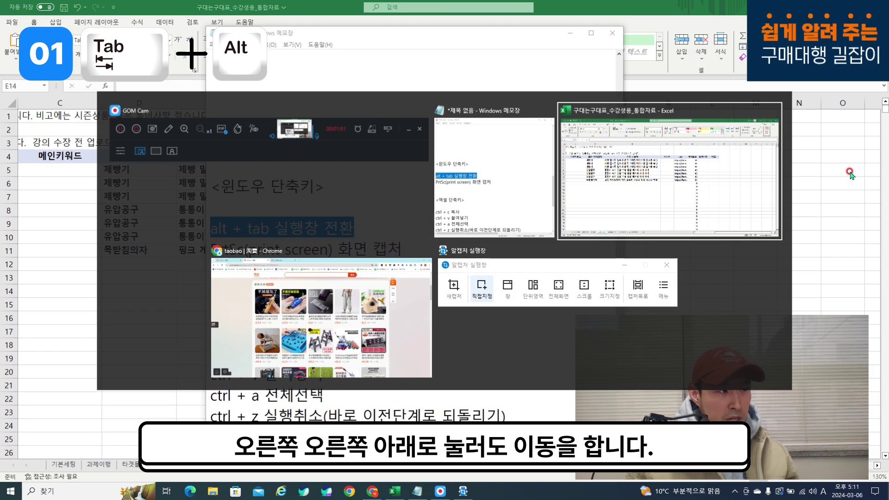
key("Down")
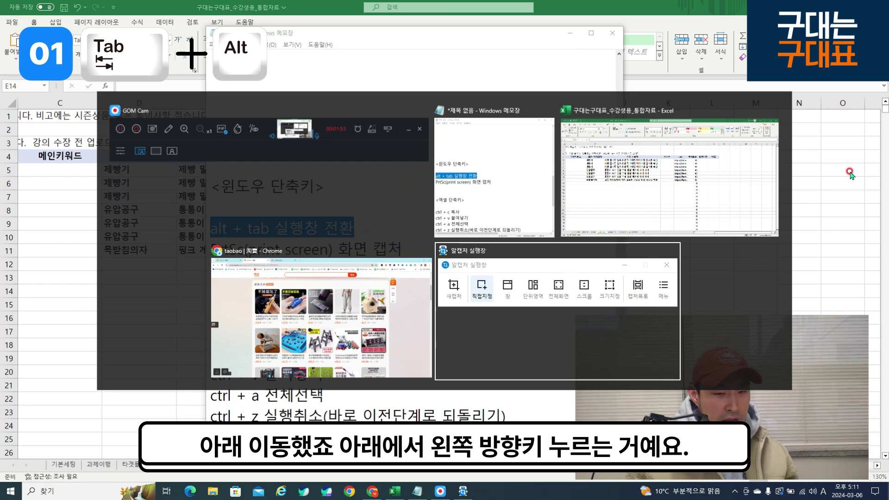
key("Left")
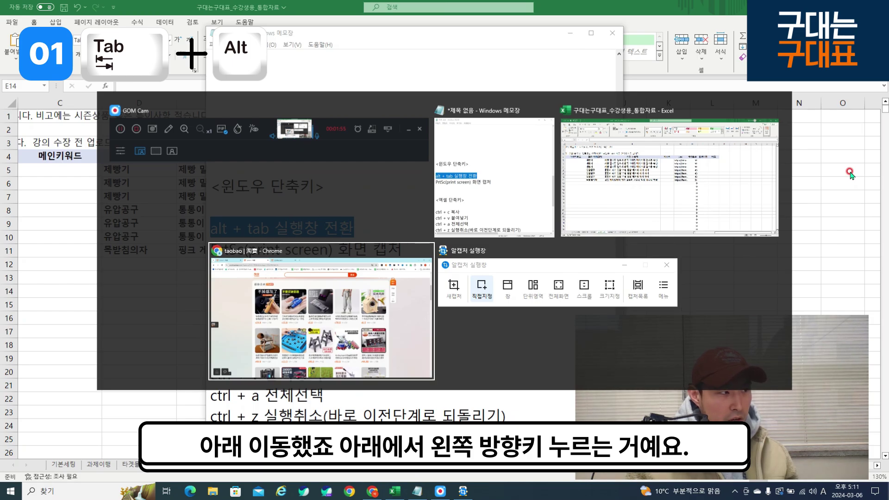
- Move the window switcher's highlight back and forth among the Notepad, Excel, GOM Cam, Chrome and ALCapture windows
key("Up")
key("Down")
key("Left")
key("Right")
key("Up")
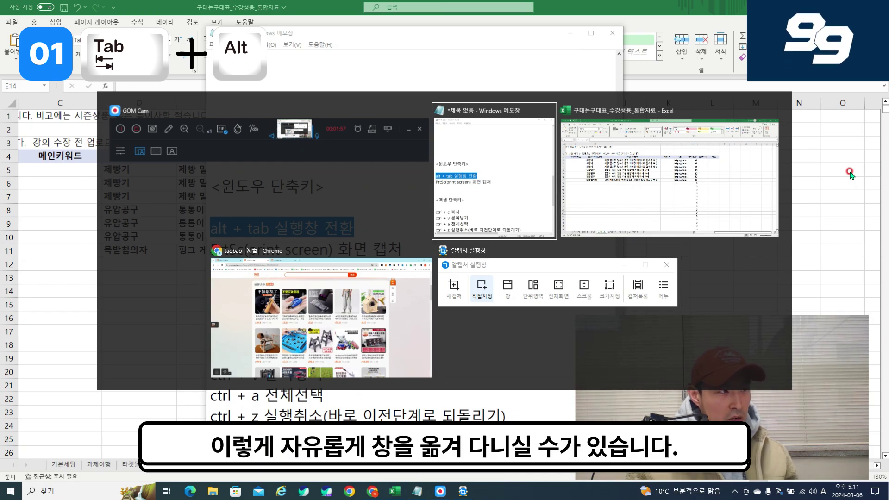
key("Right")
key("Left")
key("Left")
key("Down")
key("Right")
key("Up")
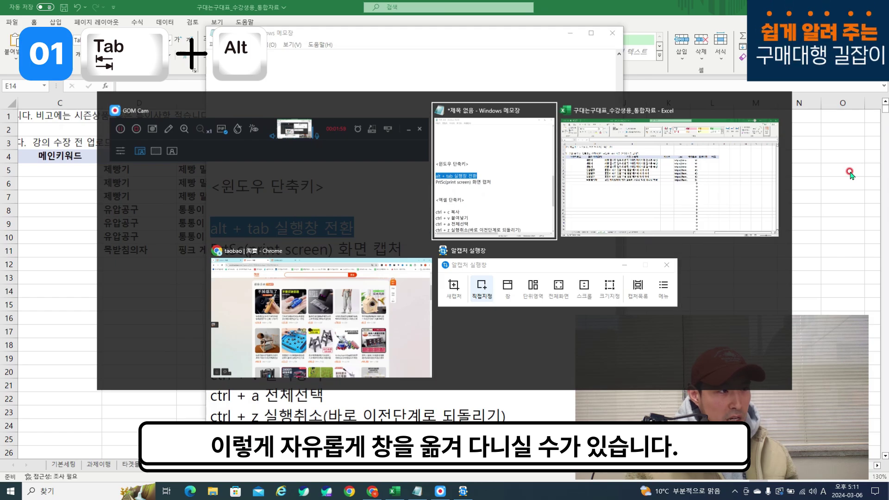
key("Left")
key("Right")
key("Left")
key("Right")
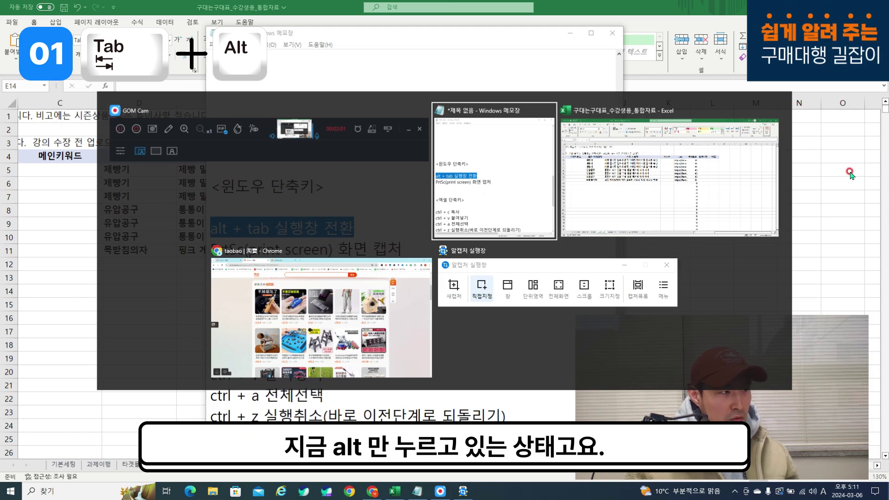
key("Left")
key("Right")
key("Left")
key("Right")
key("Down")
key("Left")
key("Up")
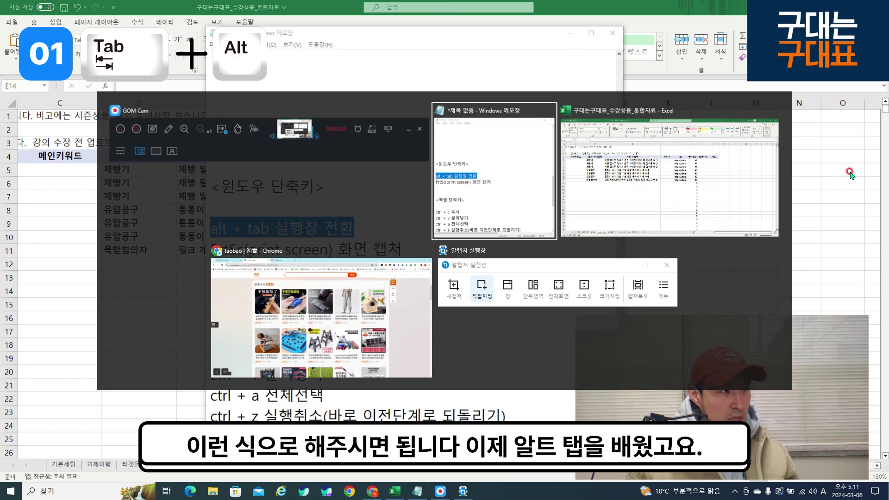
key("Right")
key("Left")
key("Left")
- Return to Notepad and highlight the "alt + tab 실행창 전환" line and the "PrtSc(print screen)" text
left_click(367, 227)
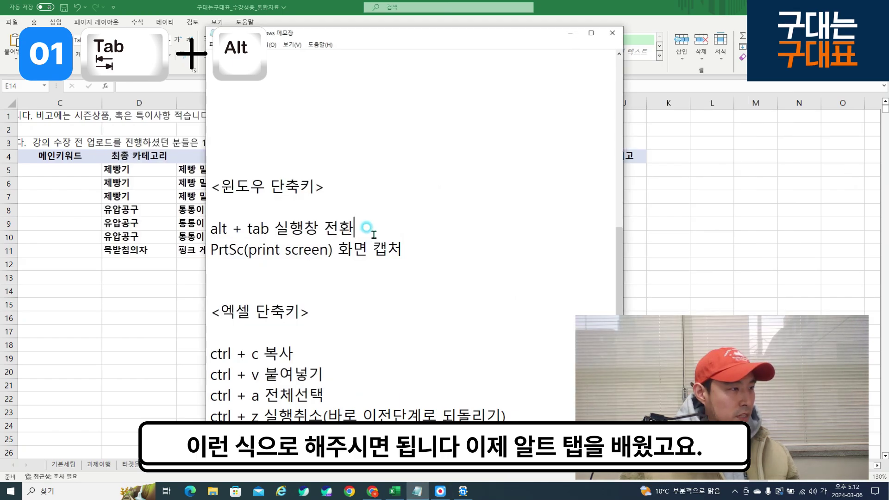
left_click_drag(353, 226, 211, 228)
left_click(262, 272)
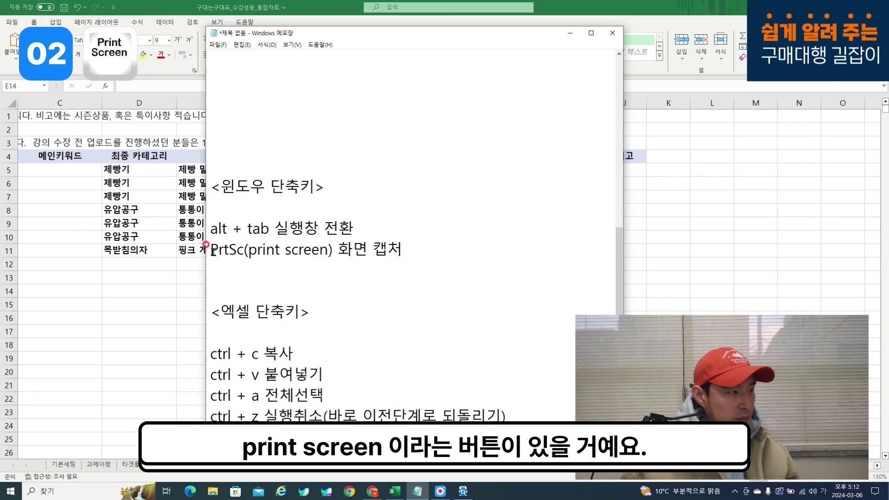
left_click_drag(211, 250, 323, 250)
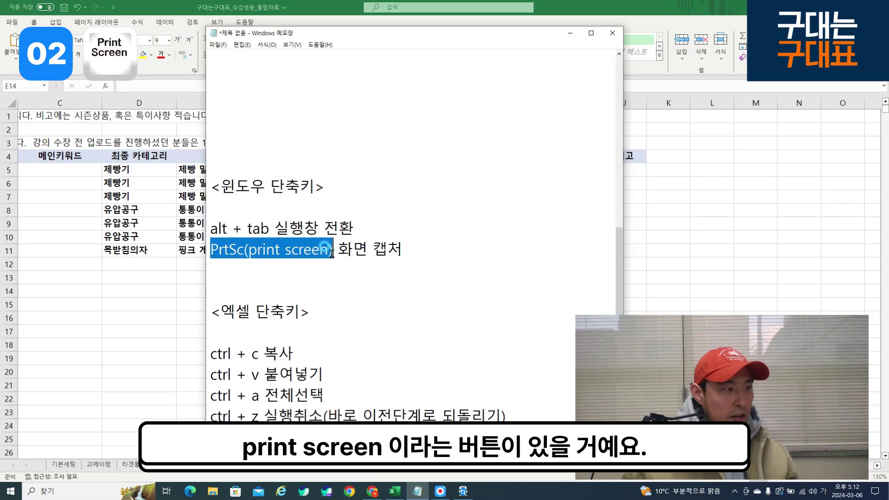
left_click(447, 250)
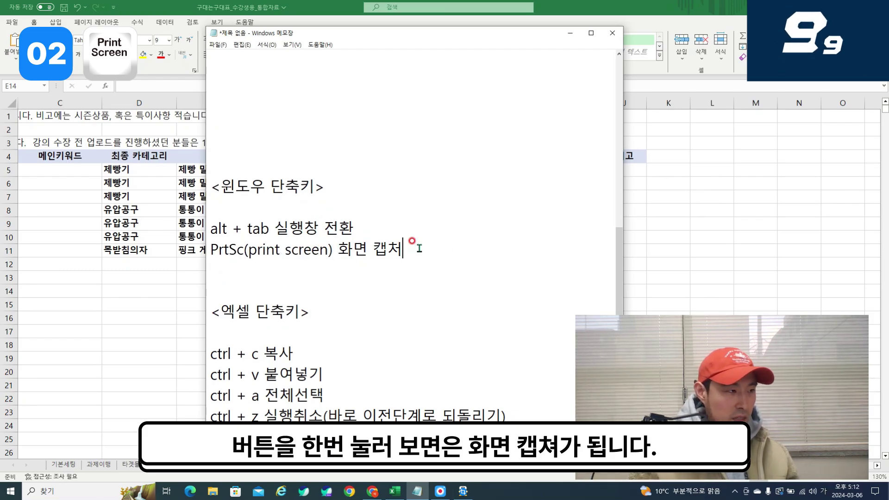
- Capture the Notepad window area as a screenshot and paste the image into the Excel sheet at cell E14
key("Print")
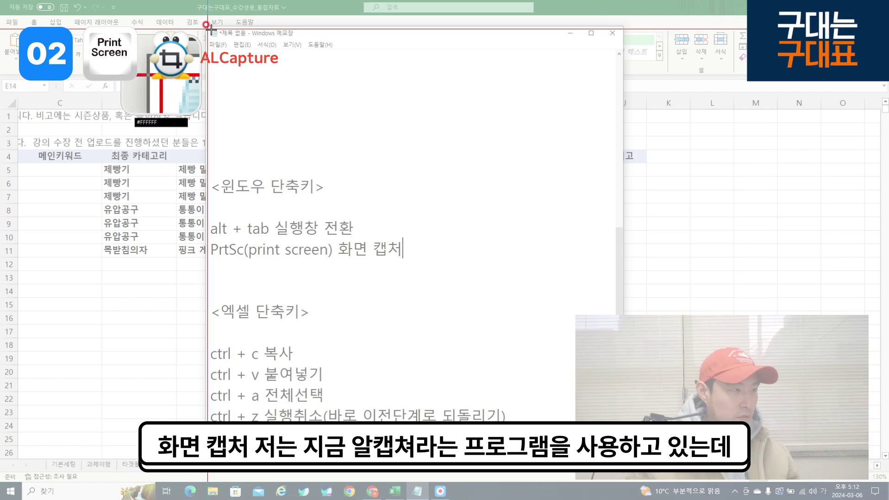
left_click_drag(207, 29, 624, 354)
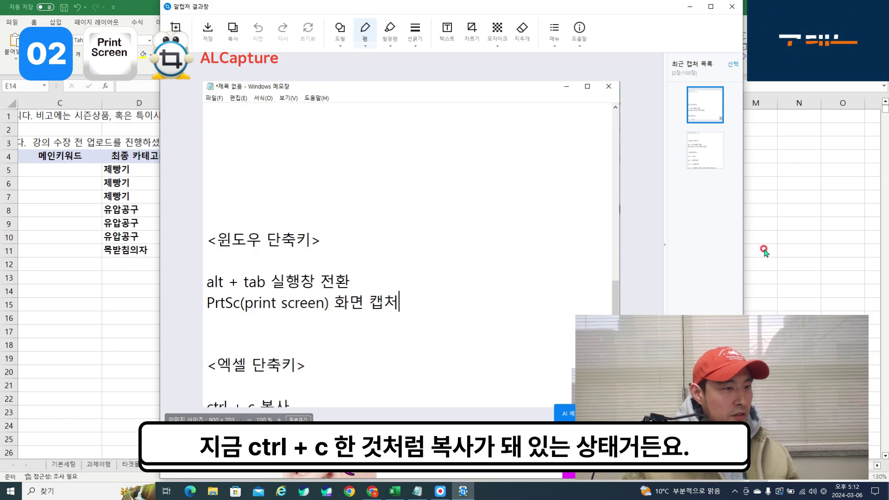
left_click(753, 280)
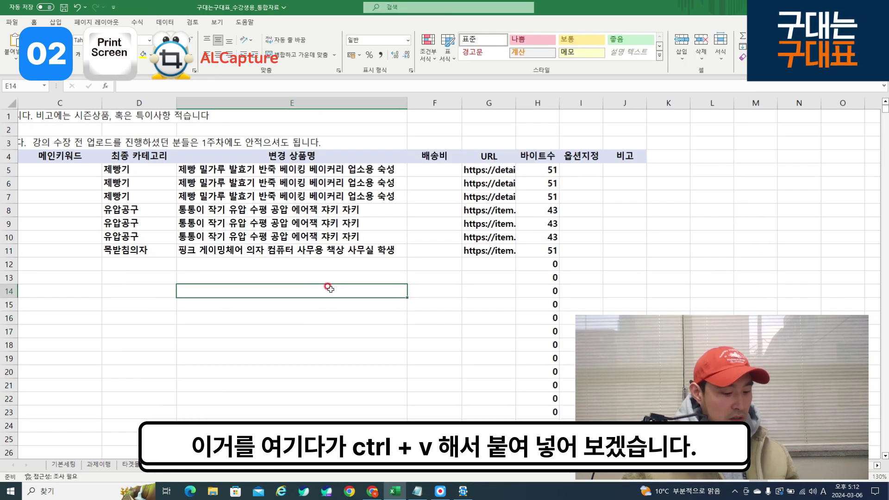
key("ctrl+v")
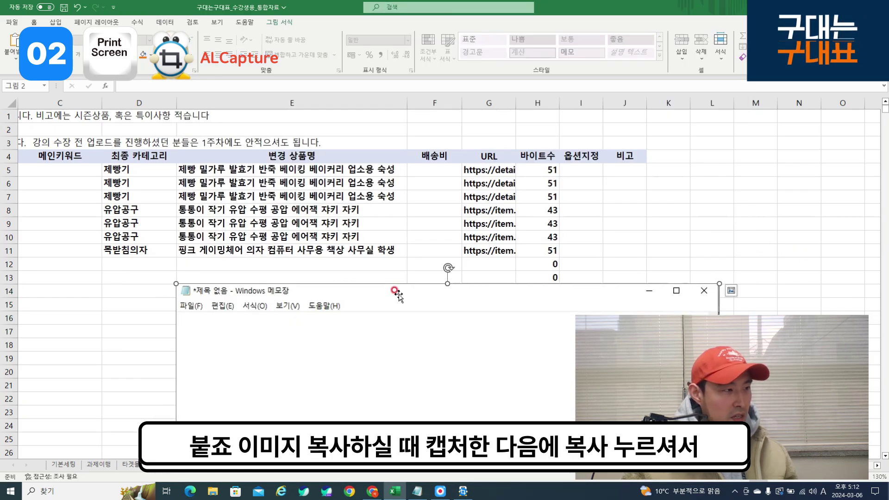
- Look over the pasted Notepad screenshot and the rows around it in the Excel sheet
scroll(445, 314, "down", 2)
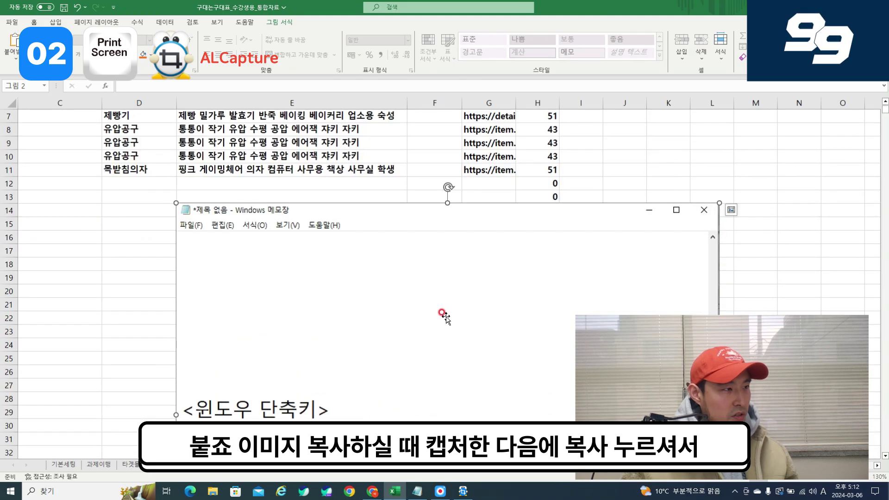
scroll(445, 317, "down", 3)
scroll(445, 317, "up", 3)
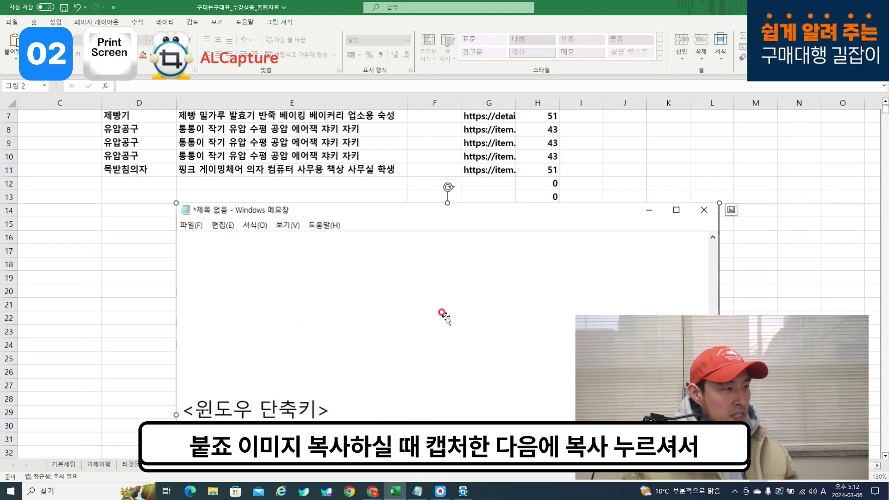
scroll(445, 317, "down", 2)
scroll(444, 318, "up", 3)
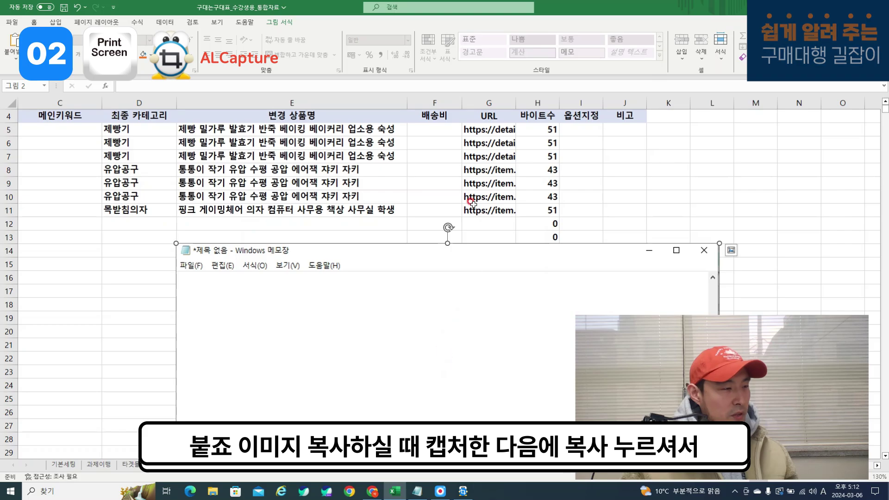
scroll(385, 365, "down", 1)
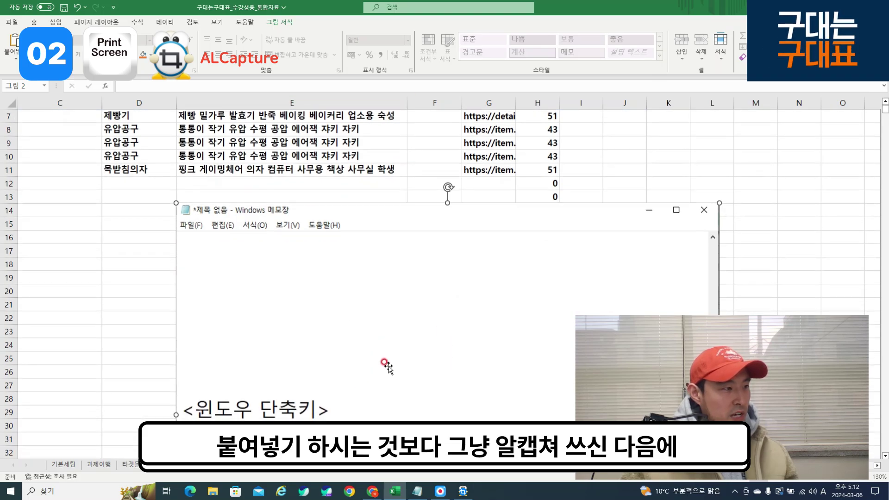
scroll(405, 339, "up", 1)
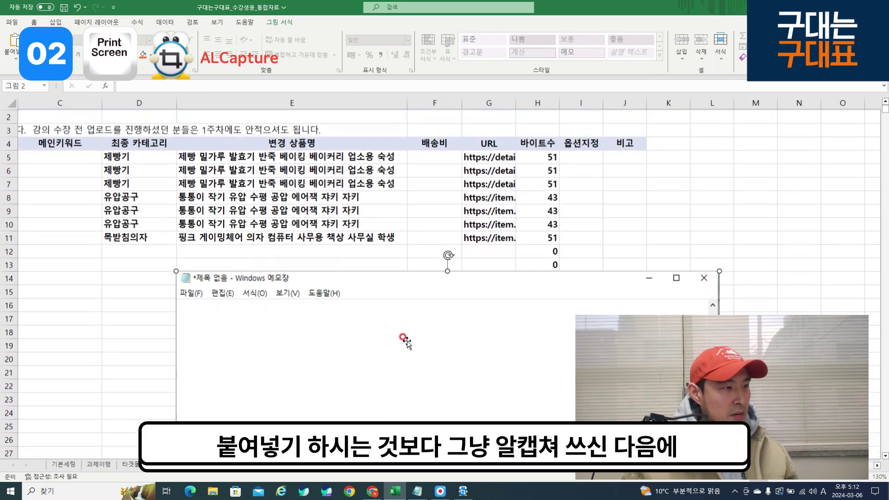
scroll(399, 319, "down", 1)
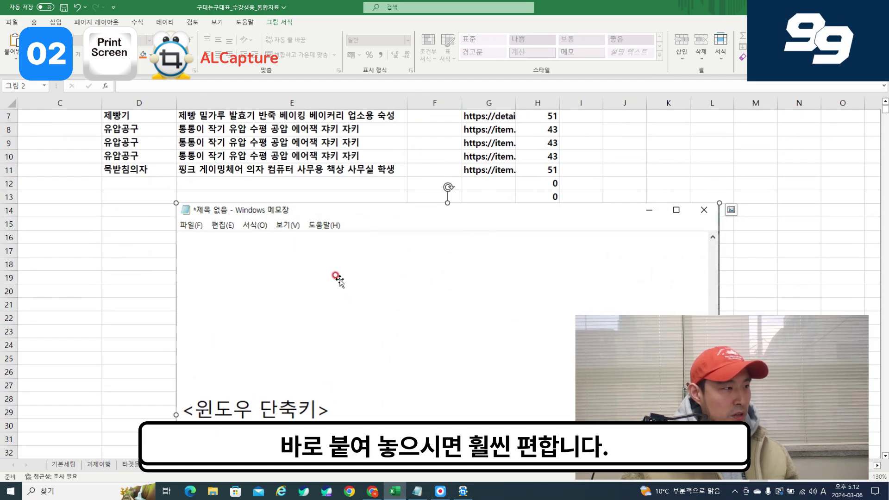
left_click(783, 204)
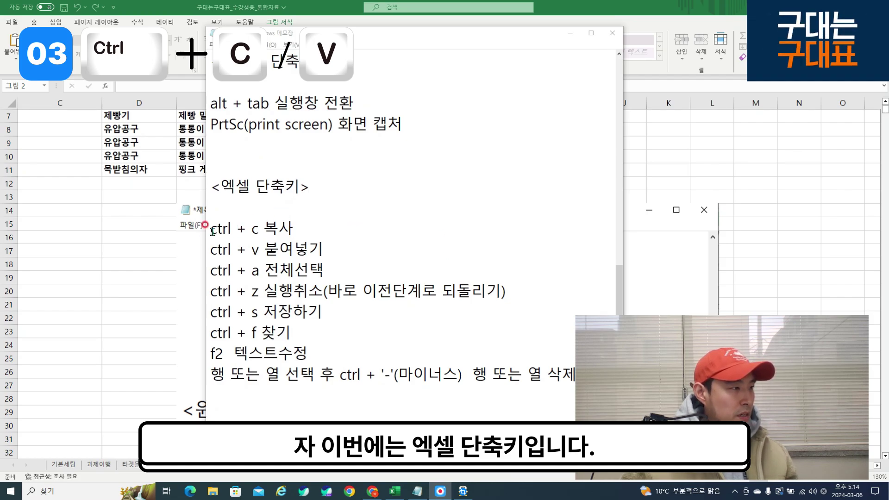
- Highlight the "ctrl + c 복사" and "ctrl + v 붙여넣기" lines in Notepad, and remove the pasted picture from the Excel sheet
left_click_drag(211, 230, 325, 248)
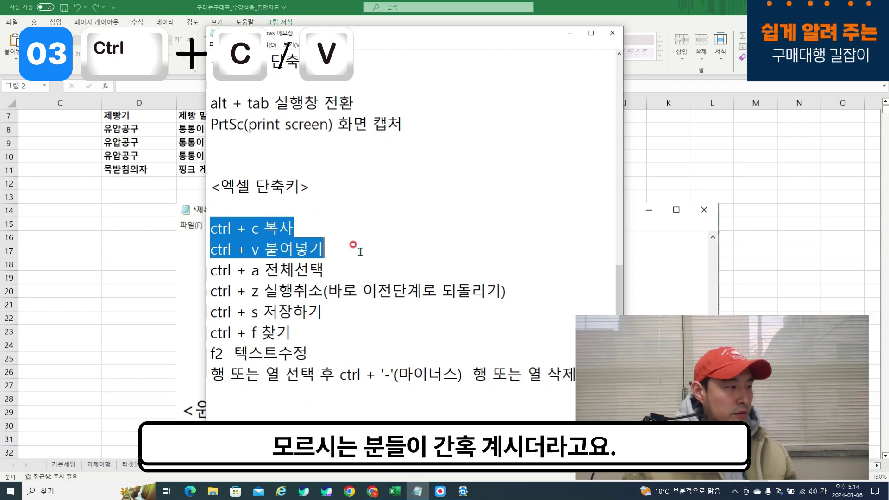
left_click(155, 222)
left_click(125, 189)
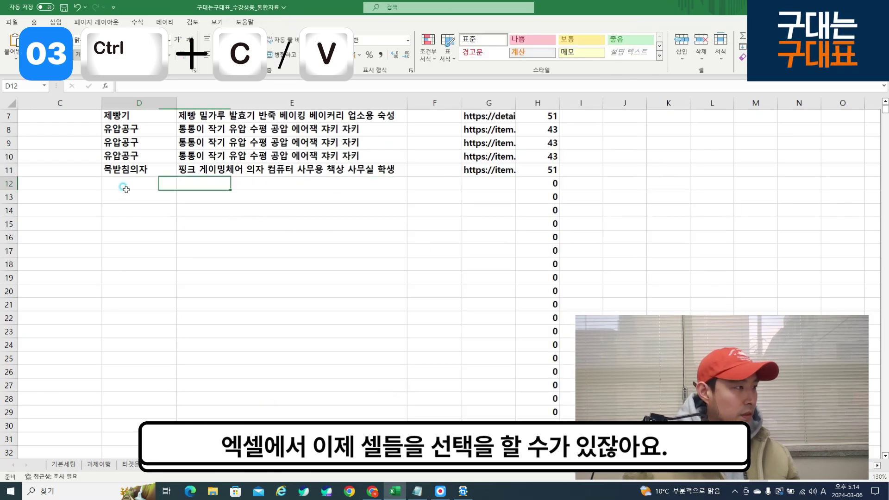
- Move the cell selection around columns D and E near row 12, ending on 목받침의자 in cell D11
scroll(169, 212, "up", 1)
key("Right")
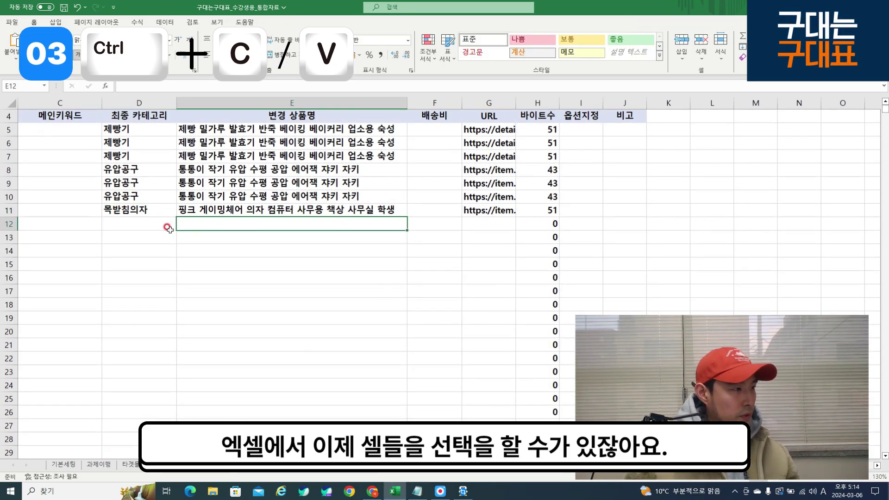
key("Up")
key("Left")
key("Up")
key("Right")
key("Down")
key("Left")
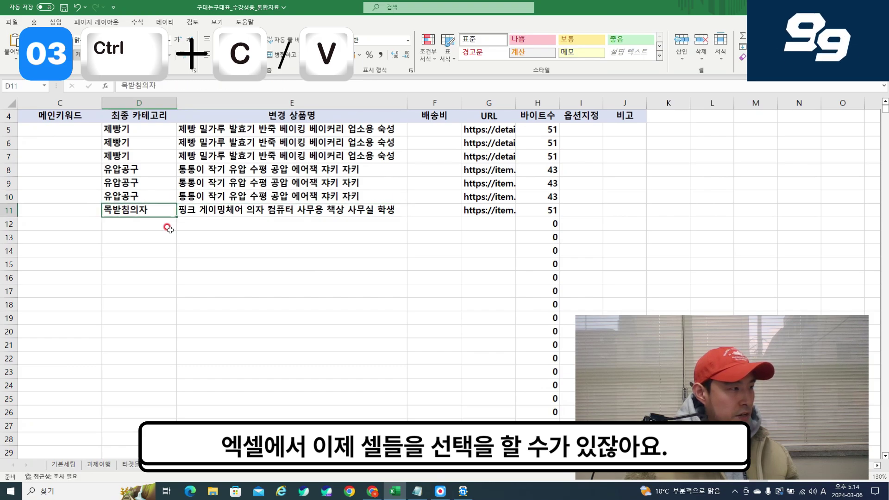
key("Up")
key("Down")
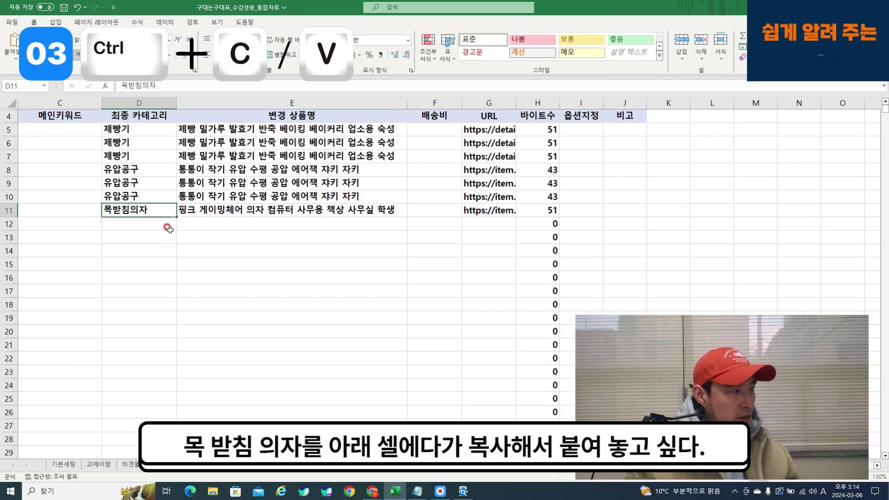
key("Down")
key("Up")
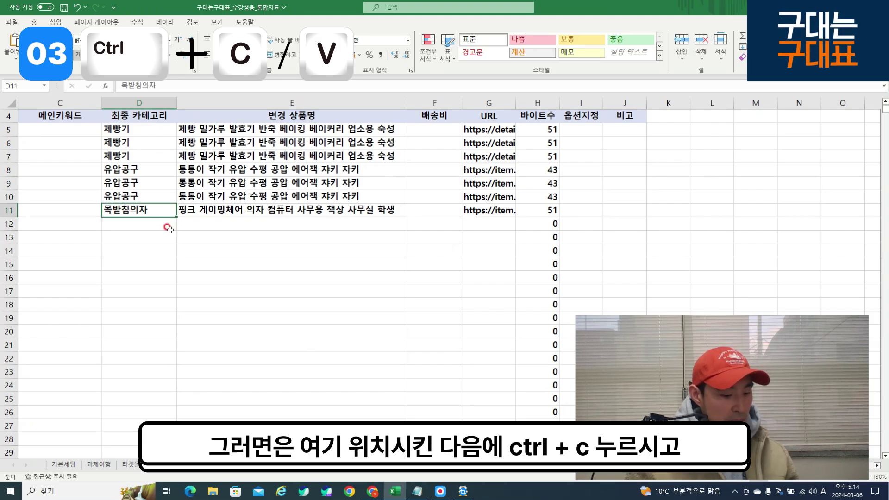
- Copy the category 목받침의자 from cell D11 into cell D12 of the Excel sheet
key("ctrl+c")
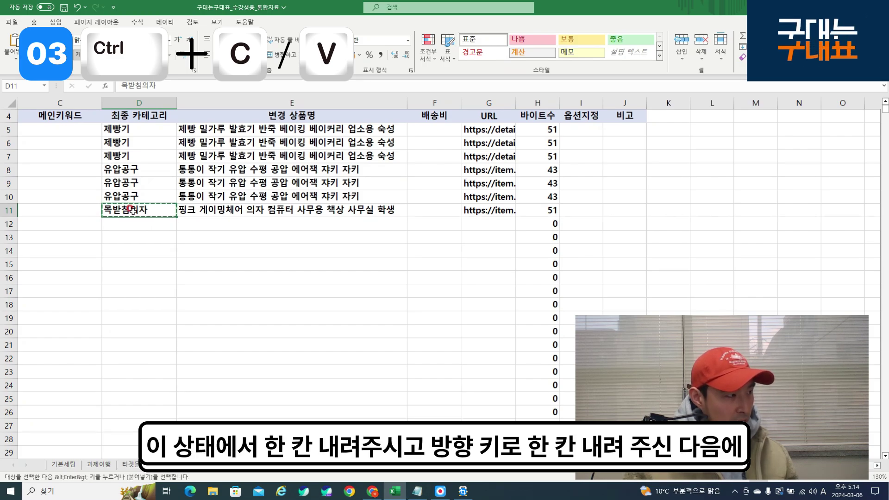
key("Down")
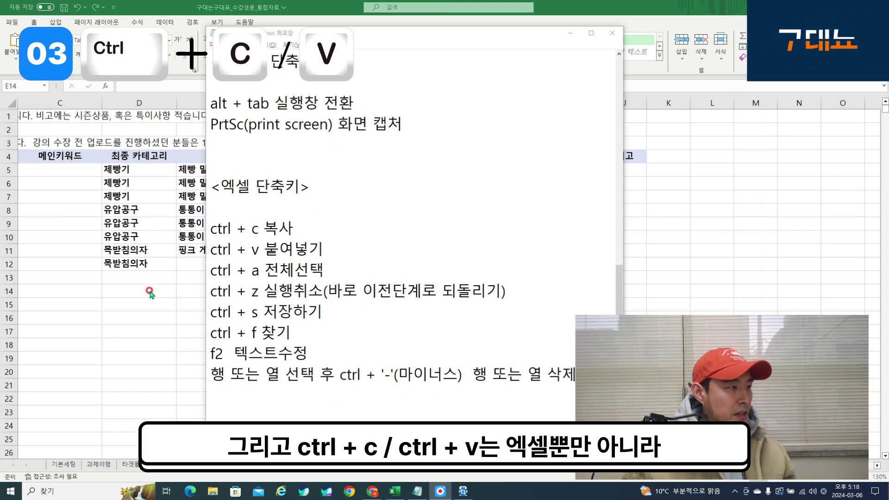
- Switch to the Naver Shopping page in Chrome and copy the product title 나이키 에어 포스 1 '07 프레시 남성 신발
key("alt+Tab")
left_click(254, 278)
key("alt+Tab")
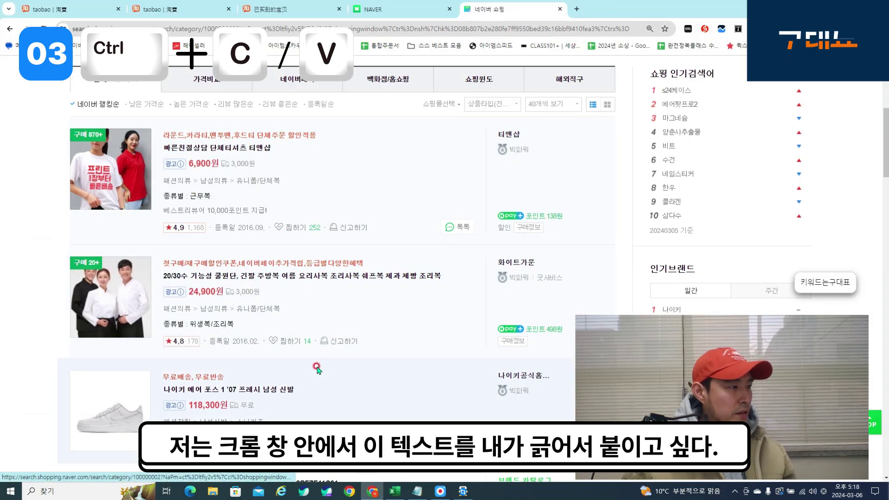
scroll(312, 366, "down", 1)
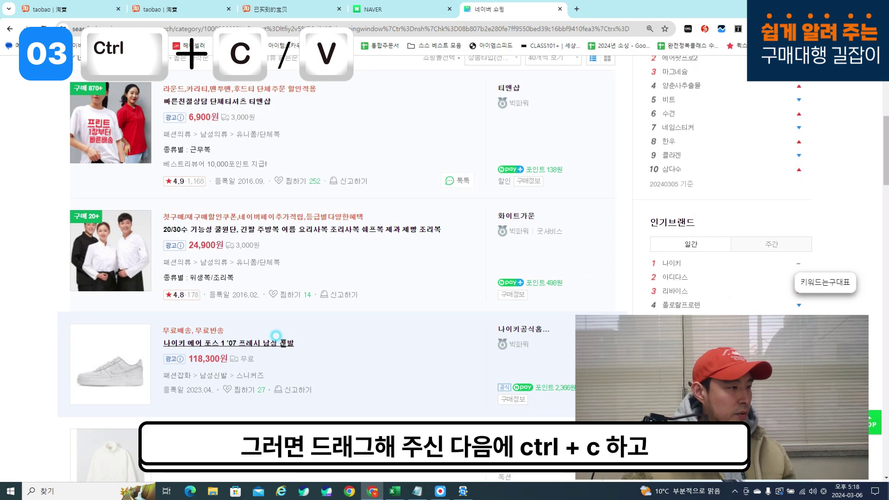
left_click_drag(294, 343, 185, 344)
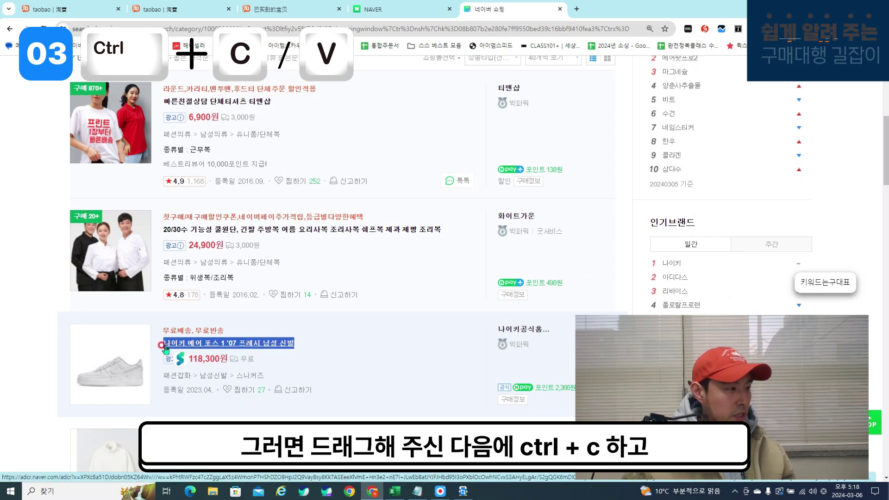
- Paste the copied product title into cell E12 of the Excel sheet and apply 주변 서식에 맞추기 to match the surrounding formatting
key("alt+Tab")
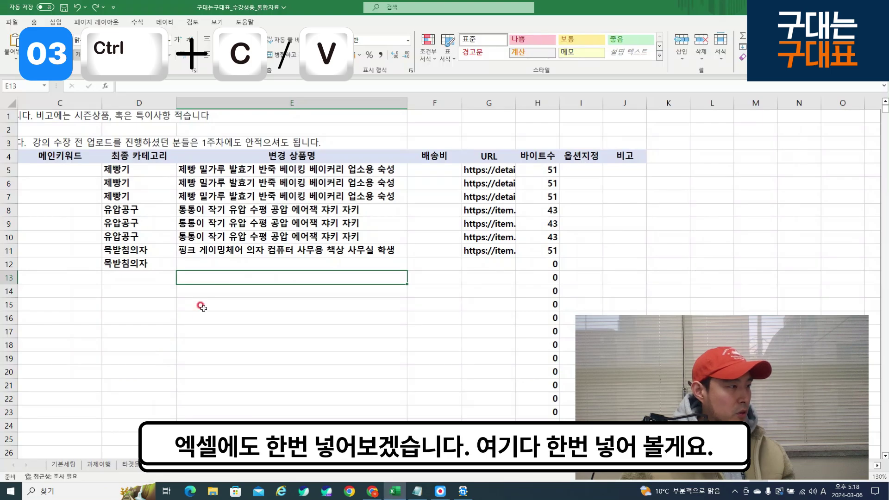
key("Up")
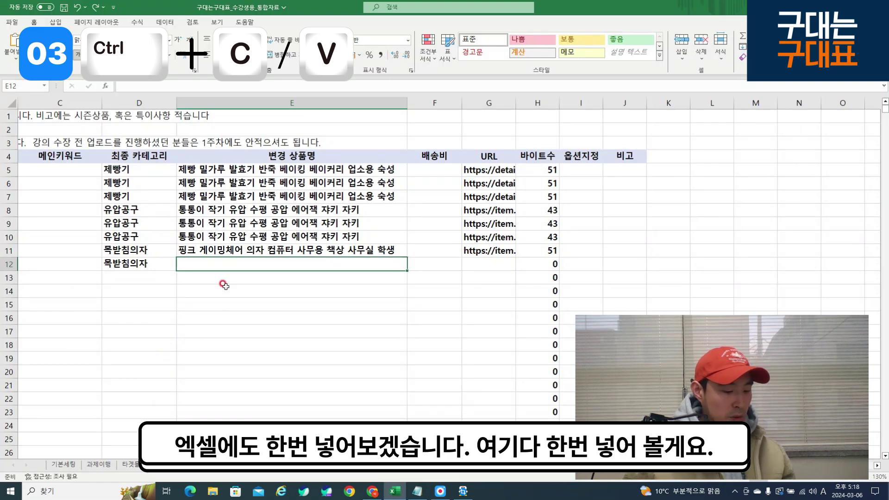
key("ctrl+v")
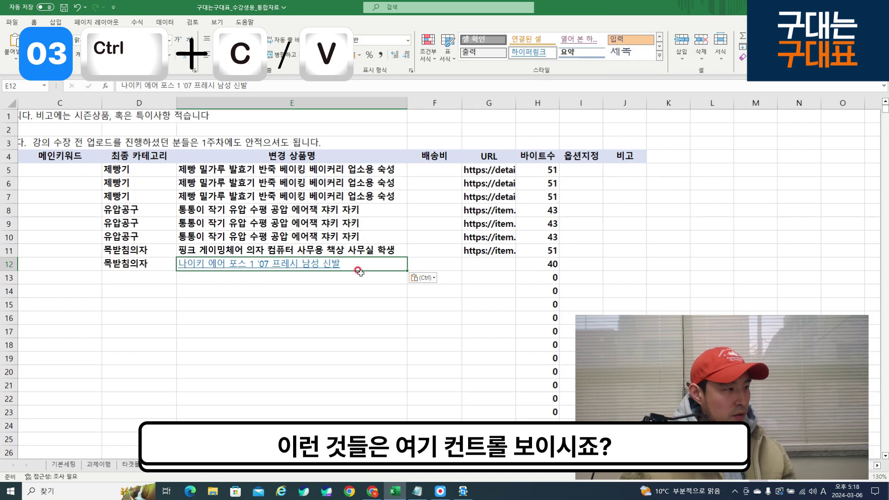
left_click(433, 278)
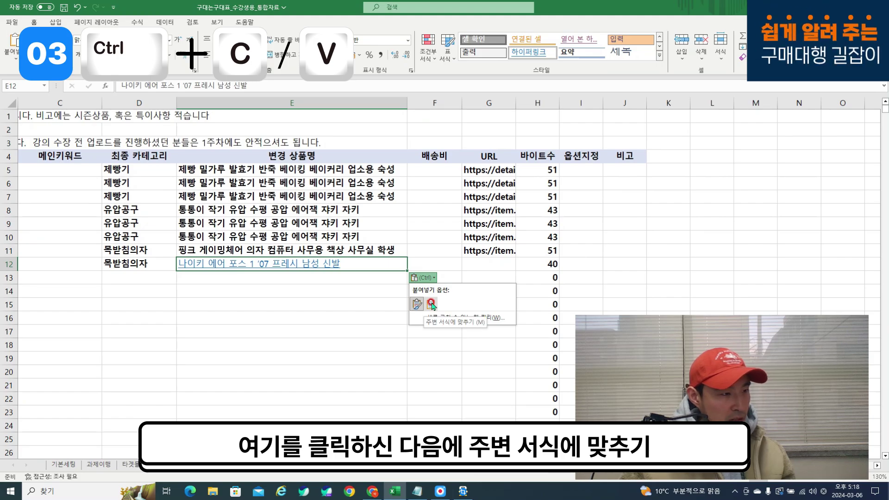
left_click(431, 304)
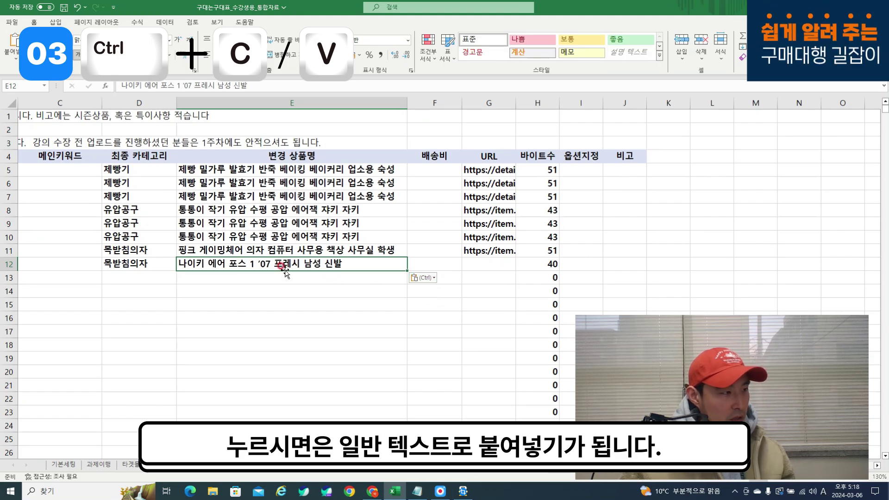
key("Return")
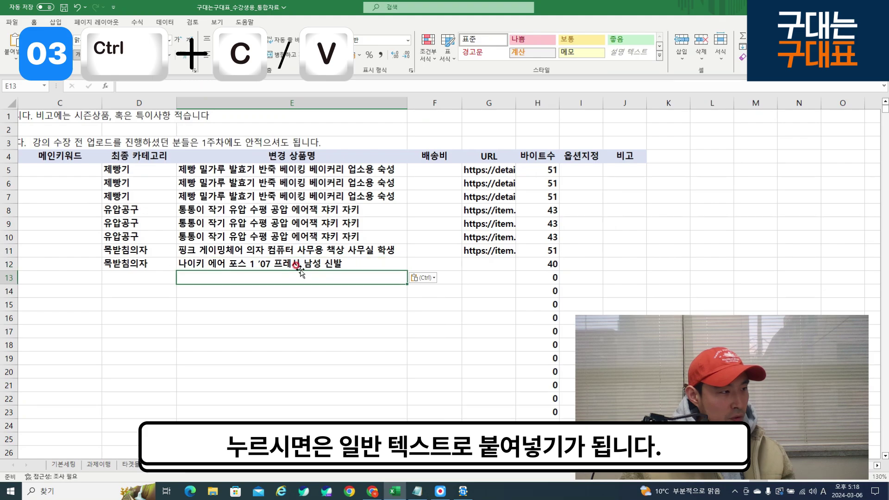
left_click(302, 265)
key("Return")
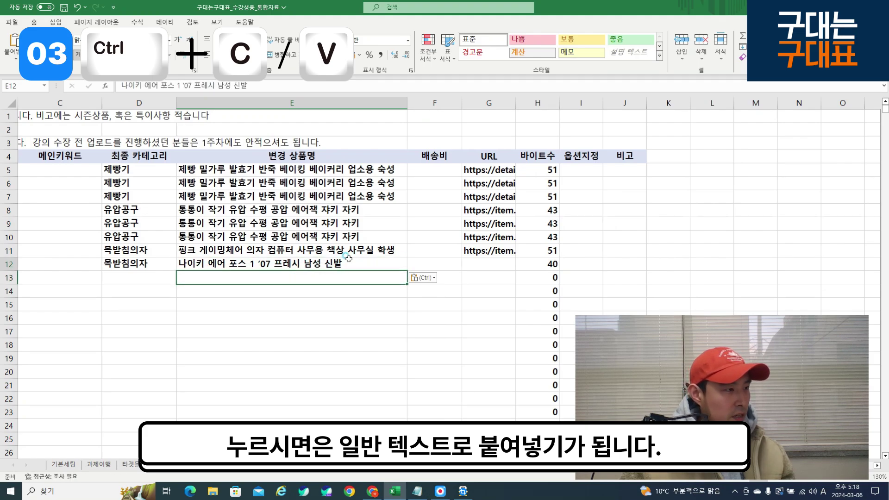
left_click(334, 272)
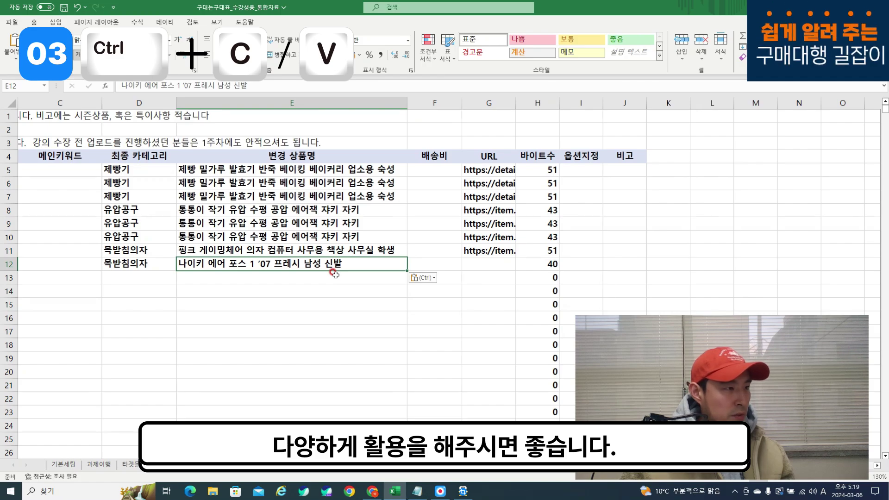
- Switch to Notepad and highlight the "ctrl + a 전체선택" line
key("alt+Tab")
left_click(332, 251)
left_click_drag(352, 270, 213, 272)
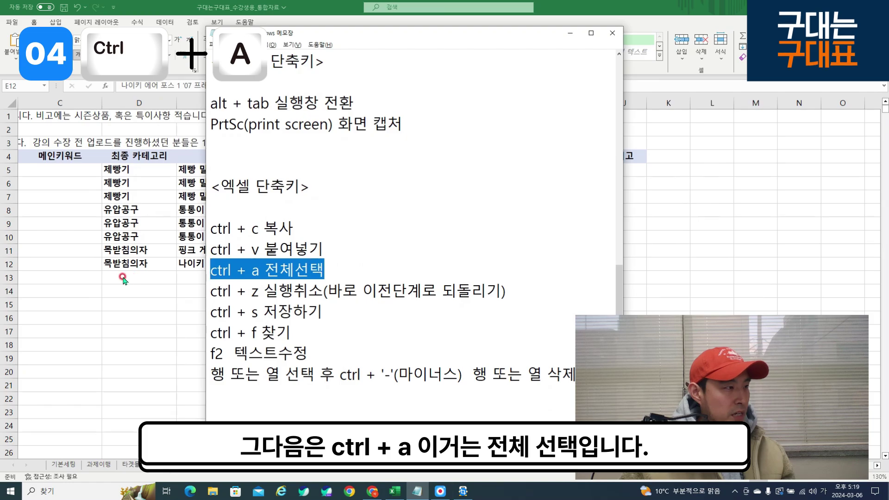
- Switch back to Excel, select the entire data range and clear its contents
key("alt+Tab")
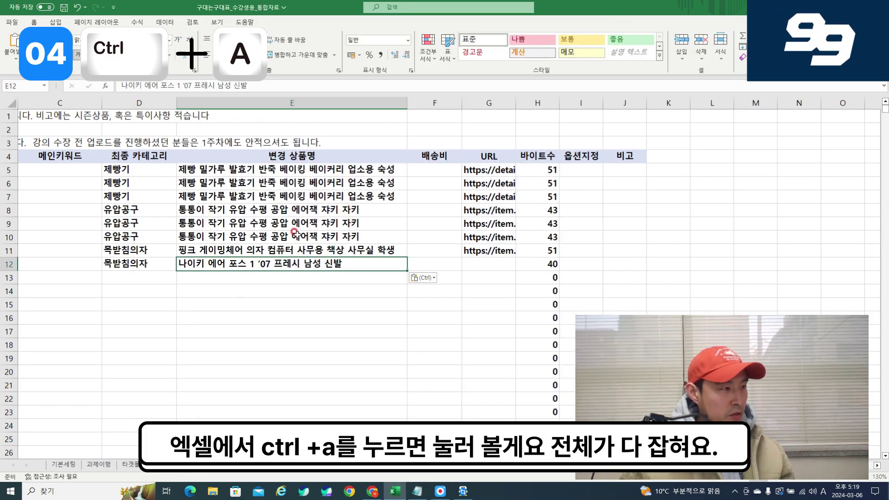
key("ctrl+a")
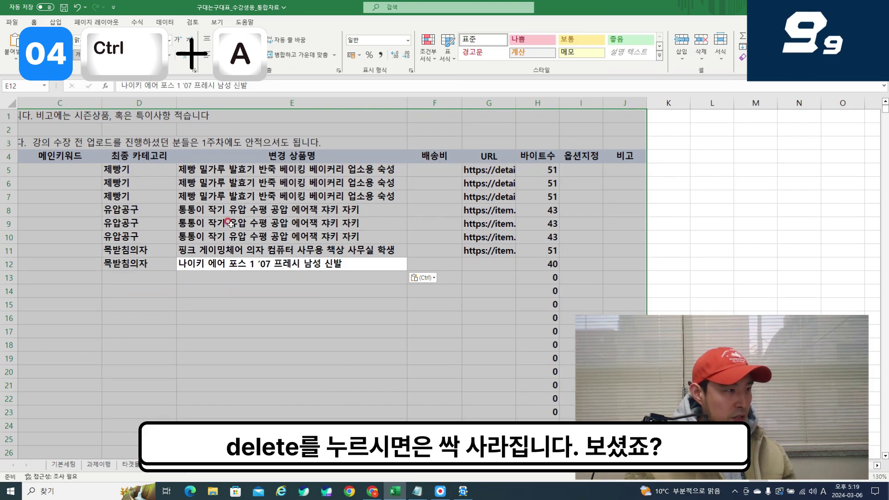
key("Delete")
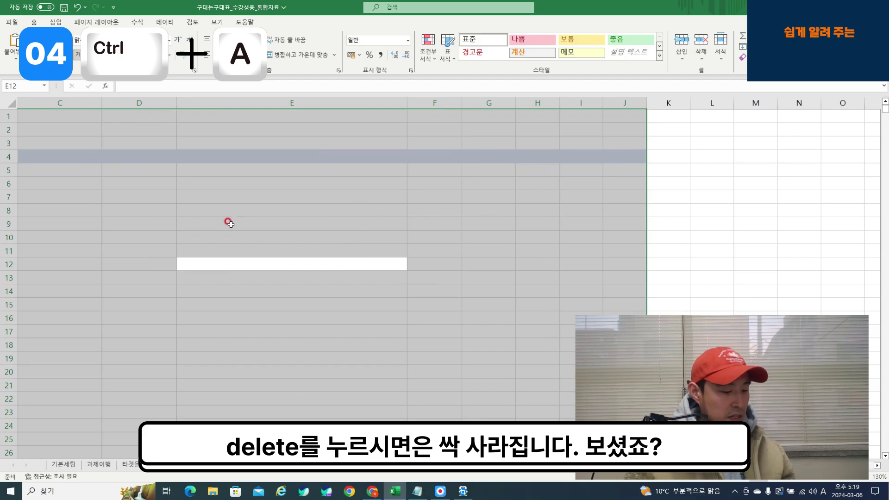
- Highlight "ctrl + z 실행취소" in Notepad, and undo the clearing of the data range in Excel
key("alt+Tab")
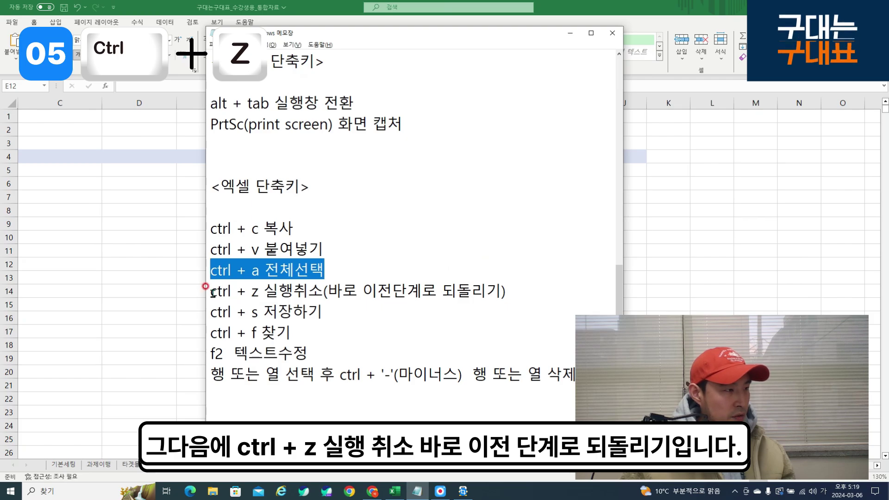
left_click_drag(212, 293, 314, 292)
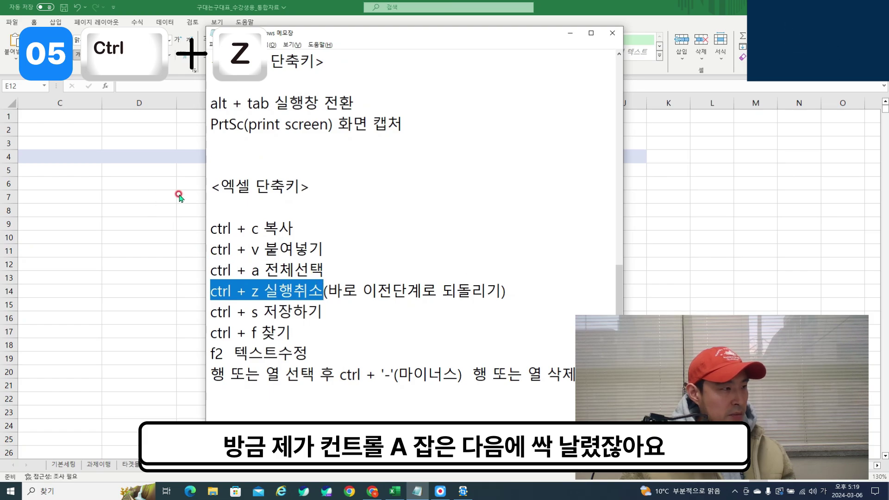
key("alt+Tab")
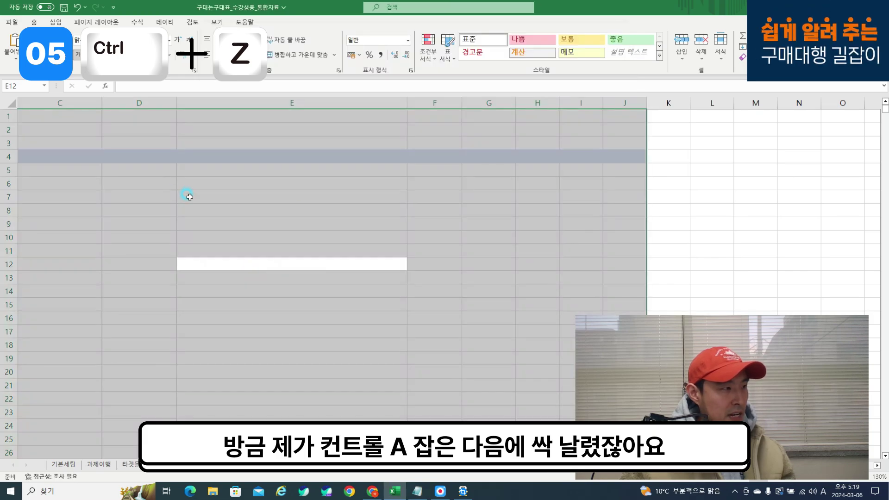
left_click(368, 202)
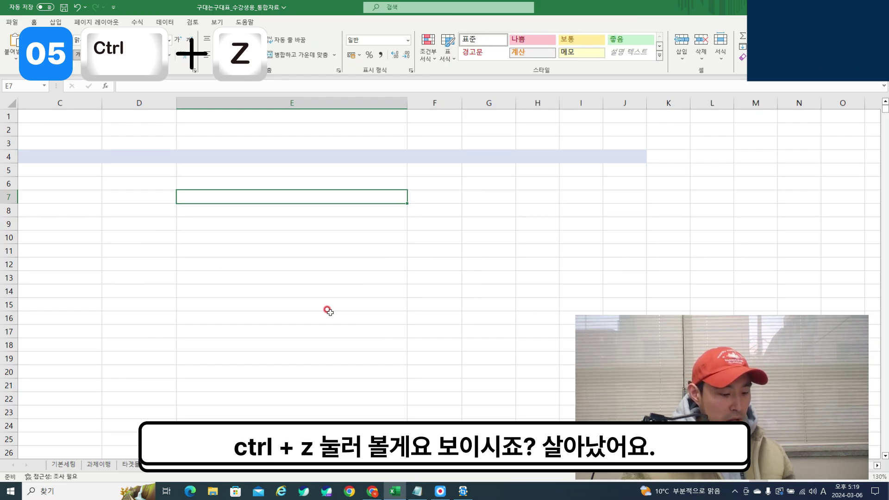
key("ctrl+z")
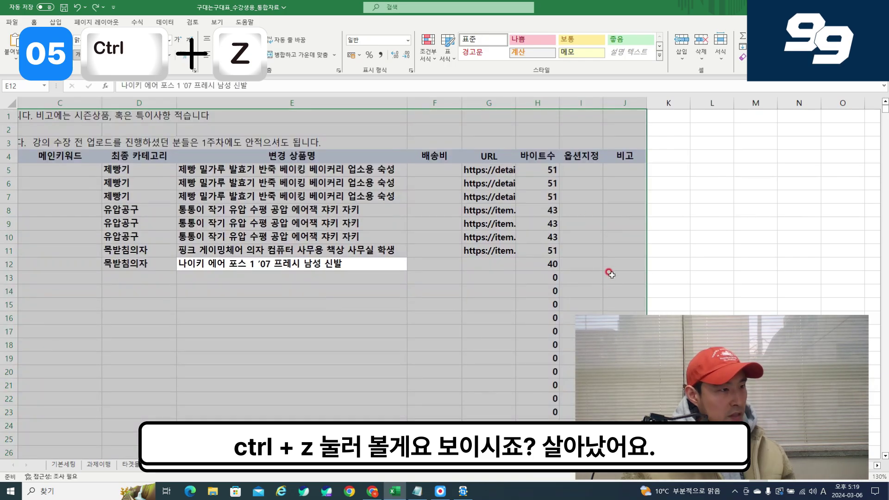
left_click(356, 290)
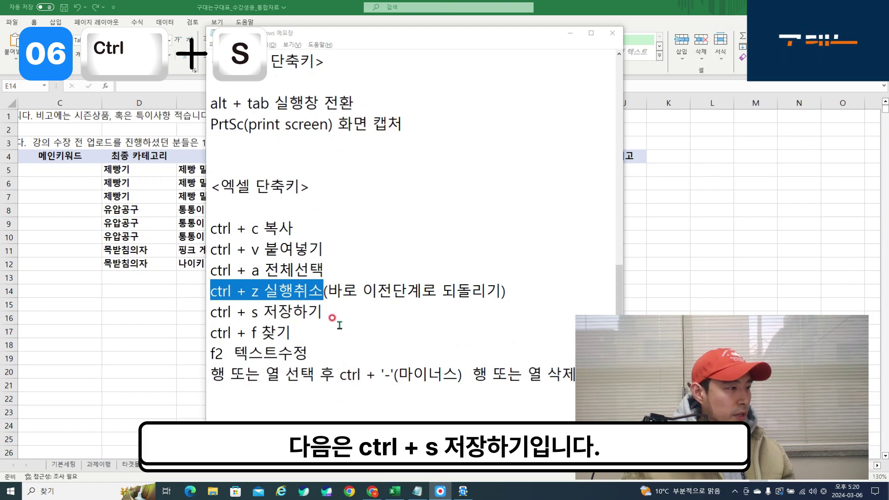
- Highlight the "ctrl + s 저장하기" line in Notepad, and save the Excel workbook
left_click(208, 312)
left_click_drag(211, 313, 319, 315)
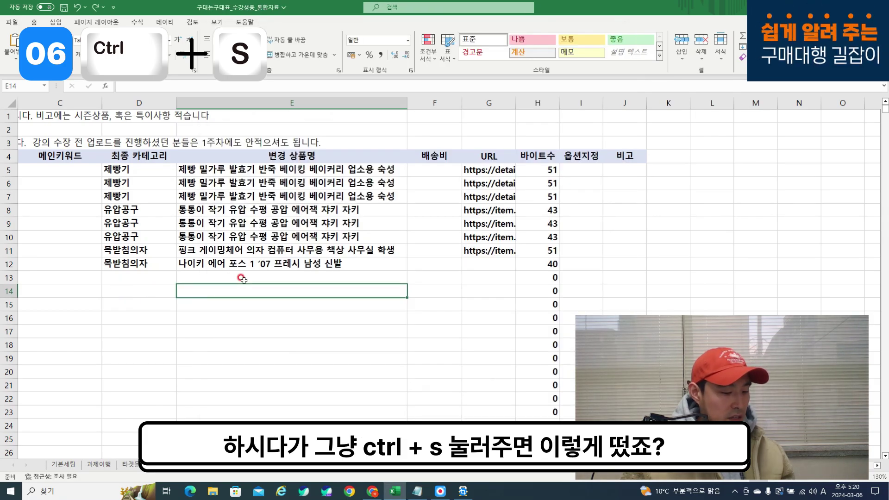
key("ctrl+s")
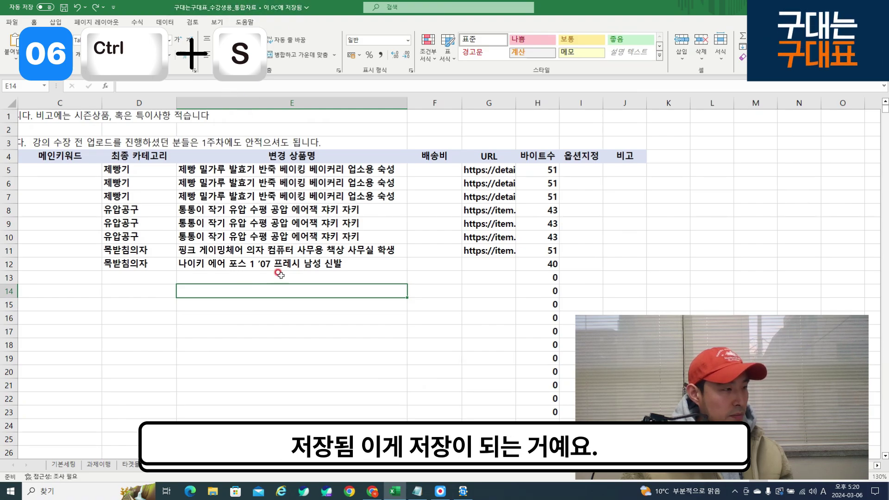
- Save the workbook again with cell E14 selected, and move the selection to cell E13
scroll(284, 323, "down", 1)
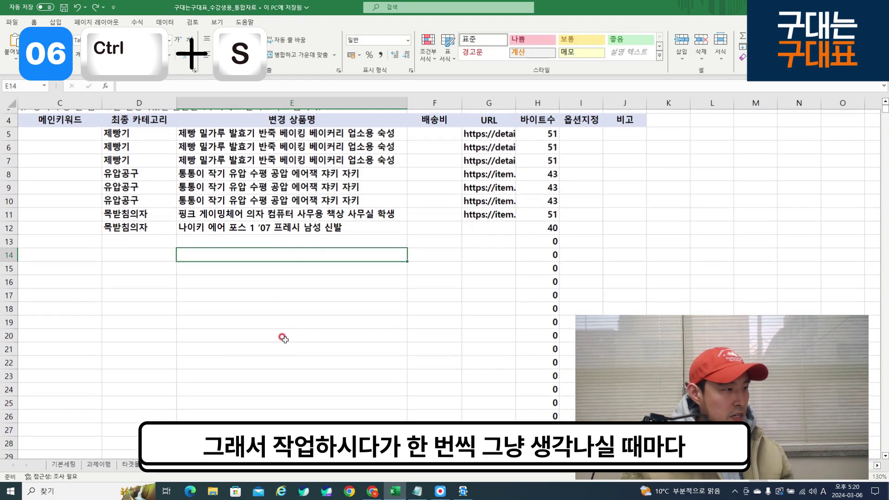
scroll(284, 323, "up", 1)
left_click(288, 329)
left_click(295, 291)
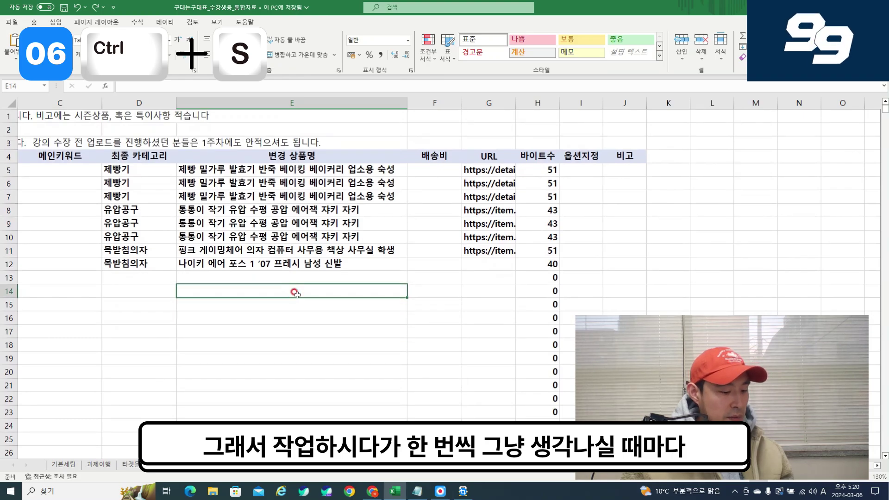
key("ctrl+s")
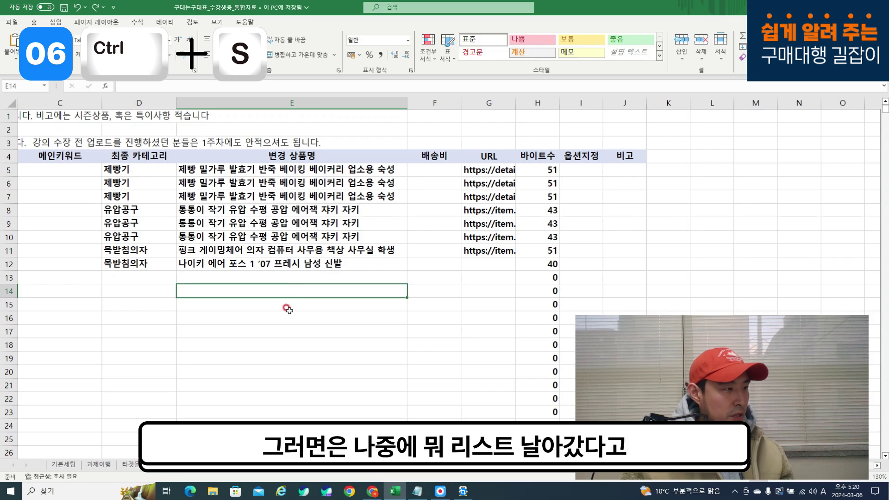
left_click(313, 274)
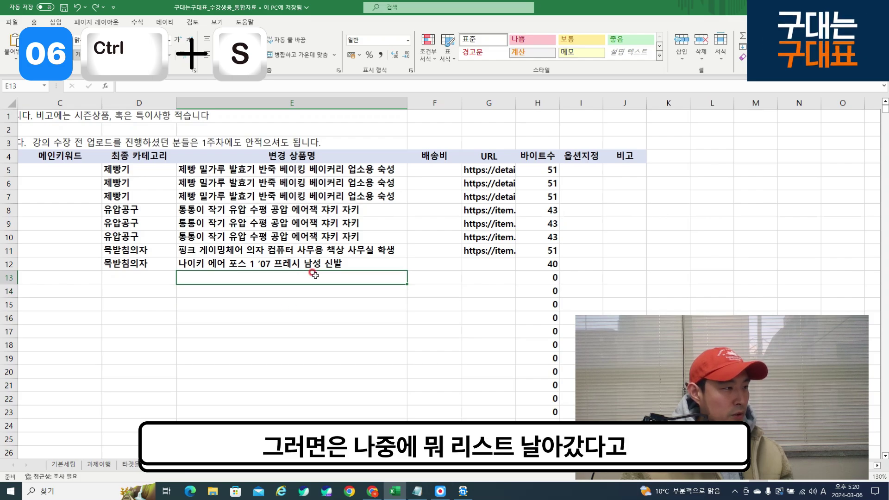
- Switch to Notepad and point out the "ctrl + f 찾기" line by placing the text cursor at its end
key("alt+Tab")
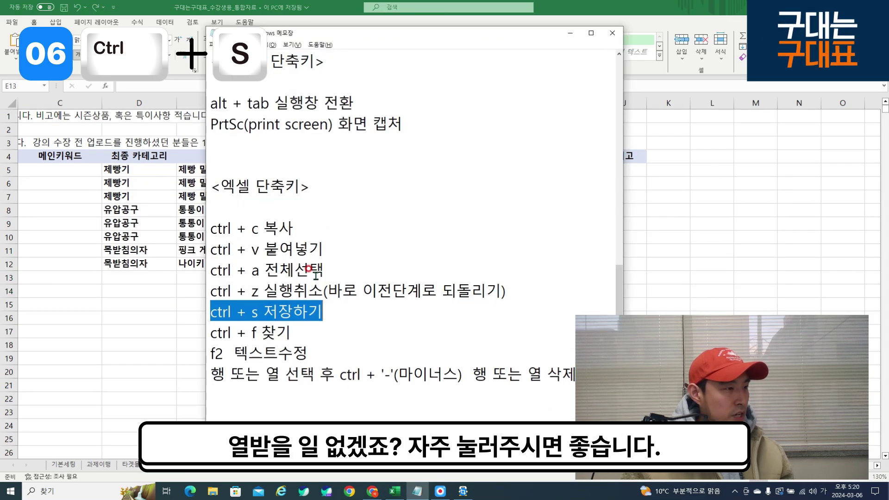
left_click_drag(291, 332, 230, 332)
left_click(287, 331)
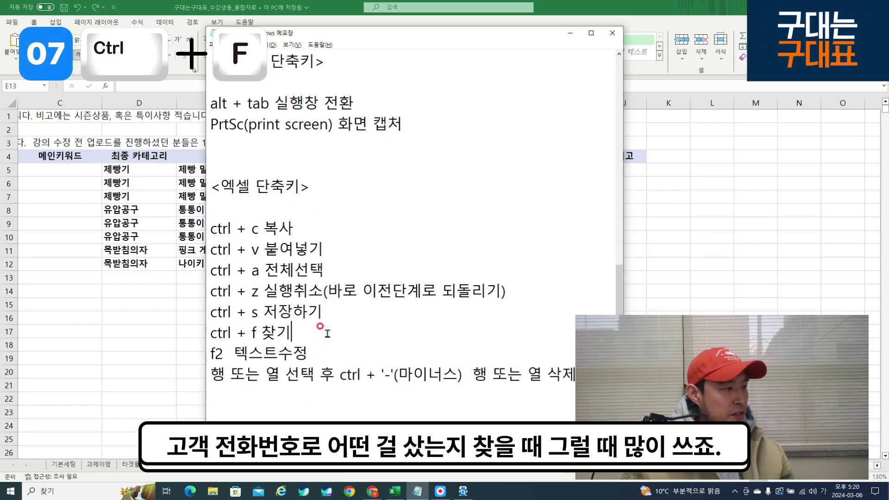
- Switch to Excel, bring up the Find and Replace dialog (찾기 및 바꾸기), move it aside and close it
key("alt+Tab")
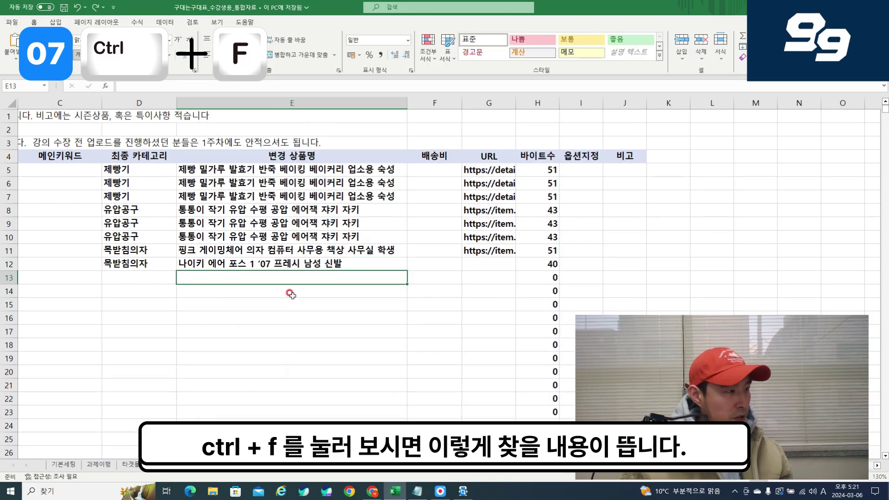
key("ctrl+f")
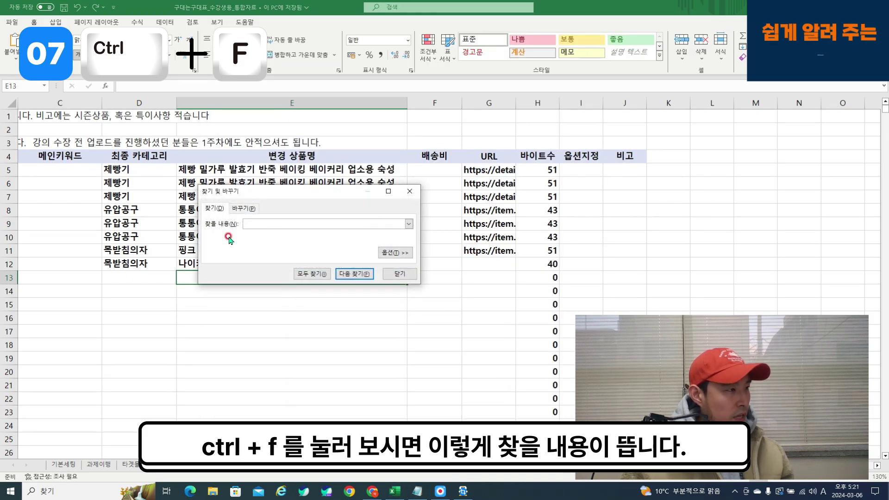
left_click_drag(292, 192, 418, 245)
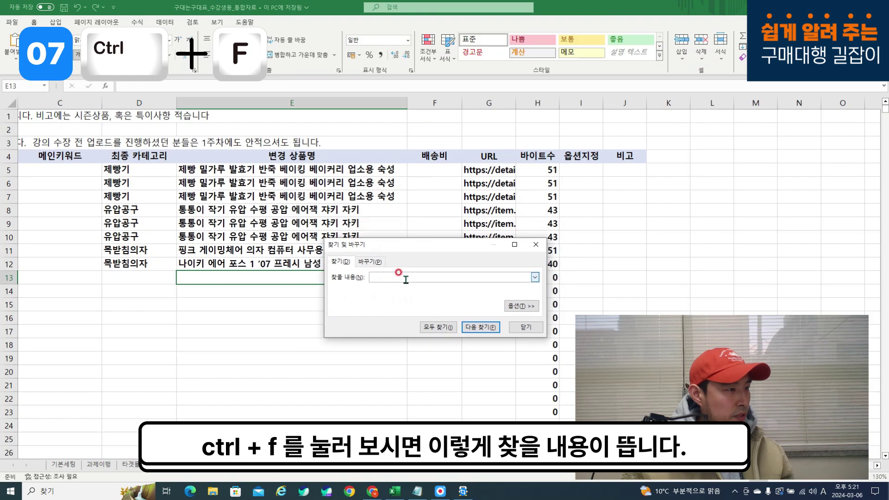
left_click(526, 327)
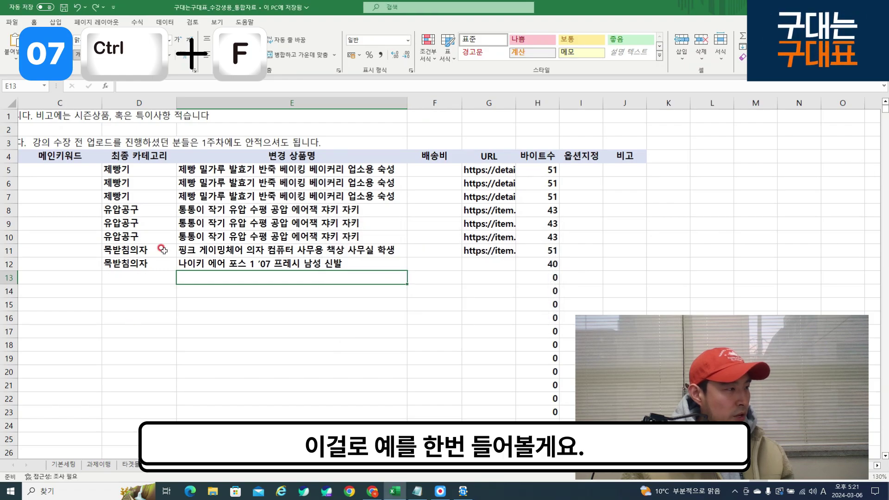
- Copy the category 유압공구 from cell D10, check the Find shortcut in Notepad, and enter the copied text as Excel's search term
left_click(130, 235)
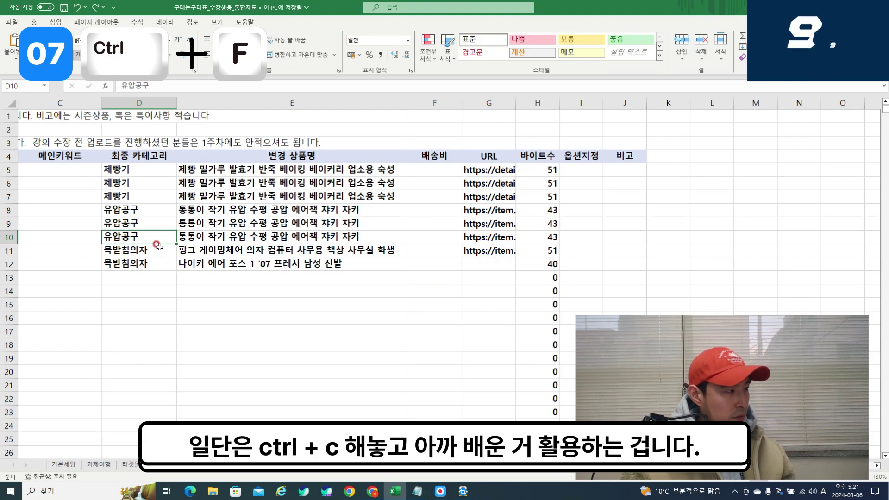
key("ctrl+c")
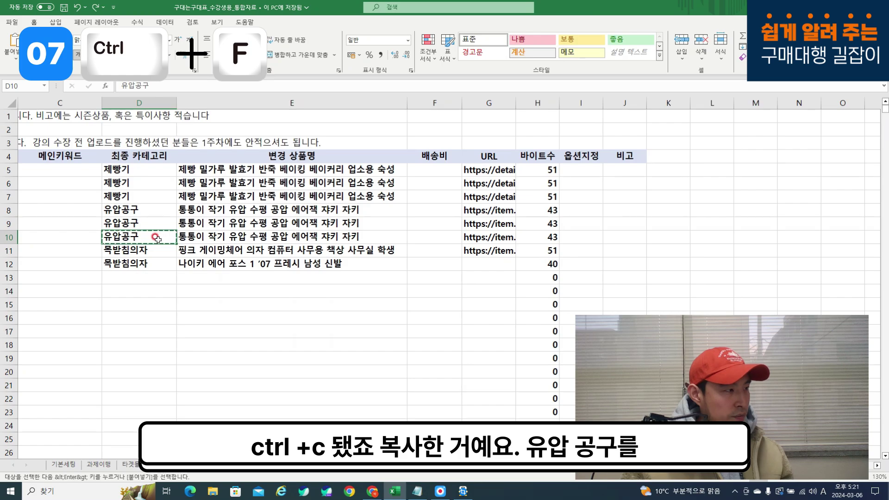
key("alt+Tab")
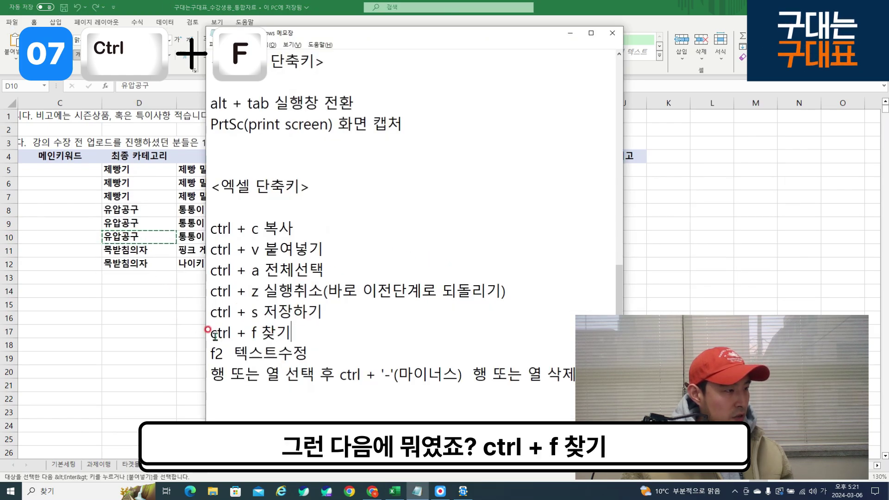
key("alt+Tab")
key("ctrl+f")
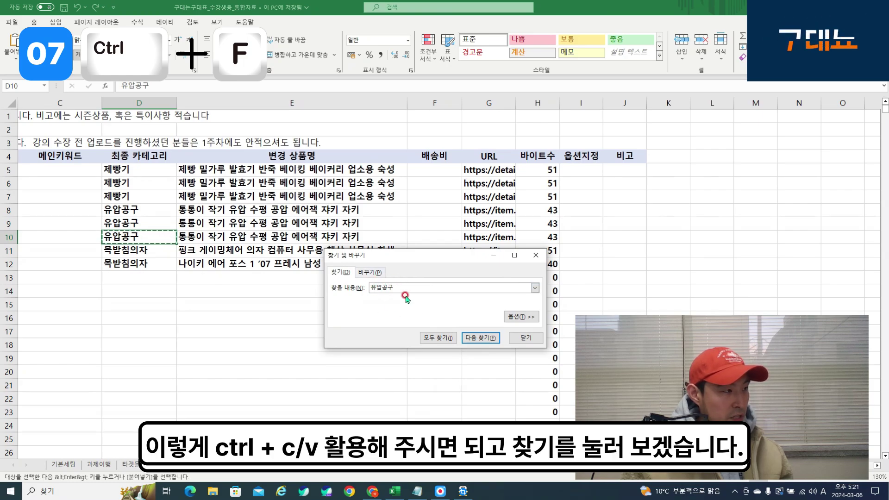
- Find the next occurrence of 유압공구 three times, close the Find and Replace dialog, and select cell E13
left_click(481, 337)
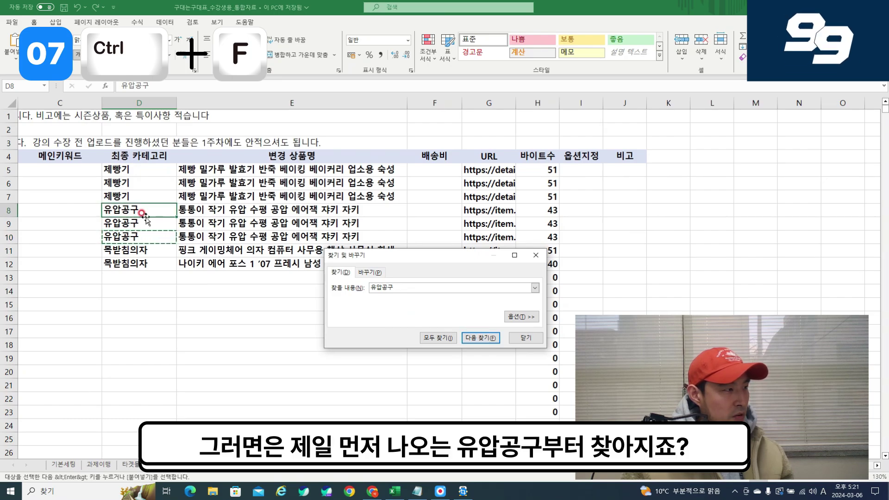
left_click(476, 339)
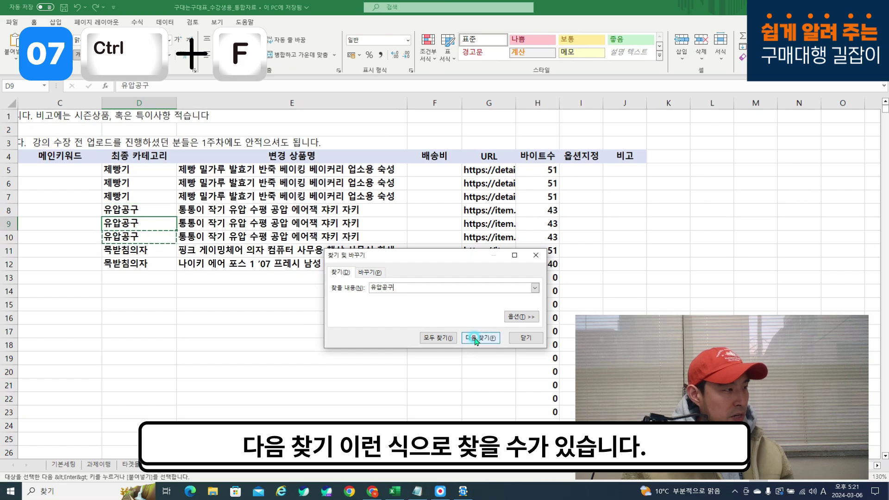
left_click(477, 340)
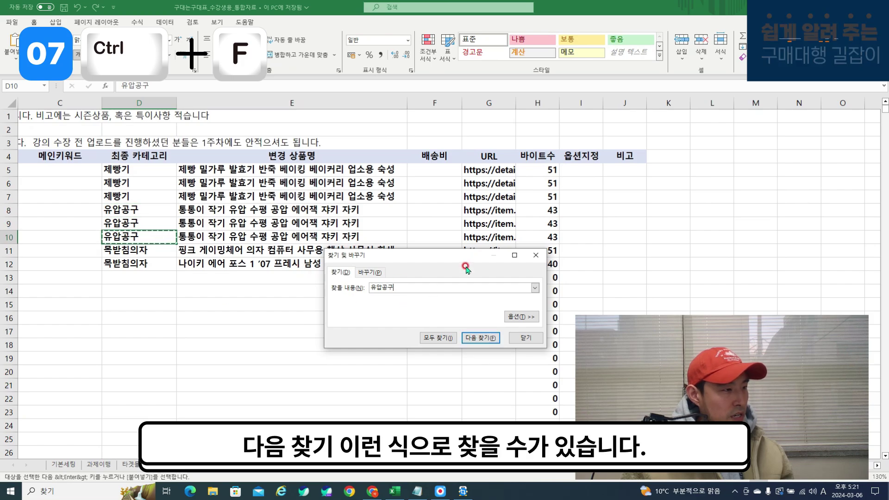
left_click(519, 334)
left_click(357, 278)
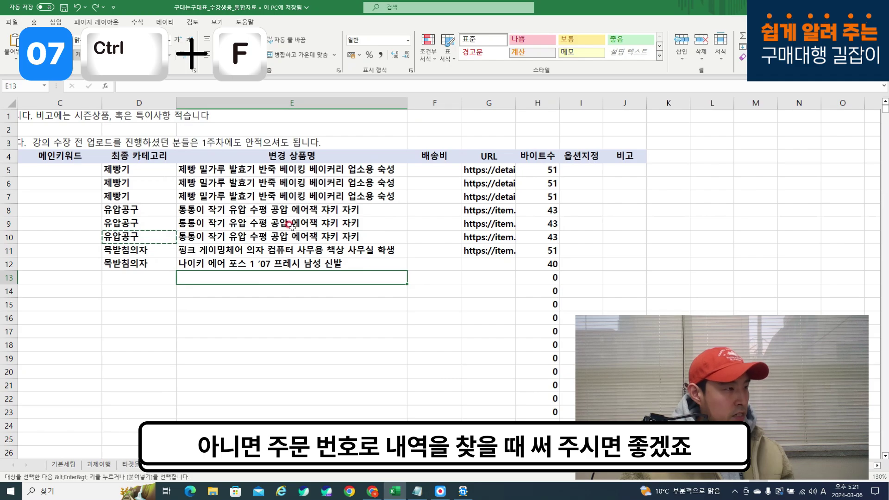
- Switch to Notepad and highlight the "ctrl + f 찾기" line followed by the "f2 텍스트수정" line
key("alt+Tab")
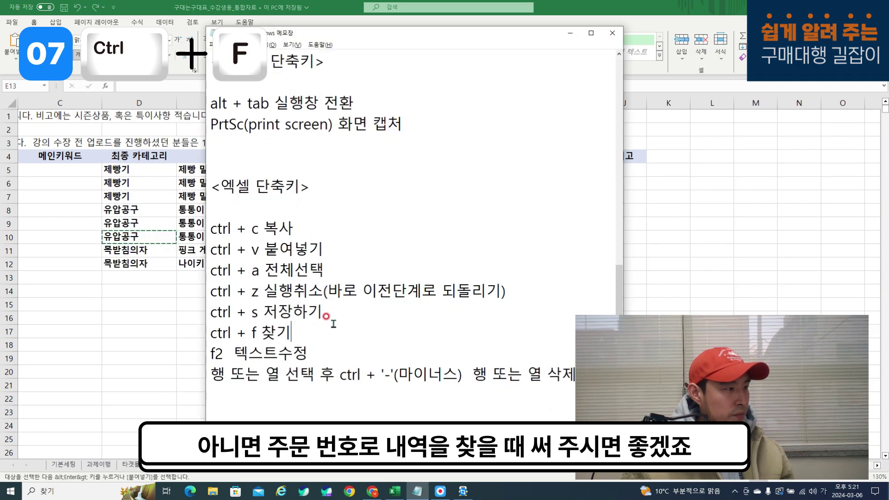
left_click_drag(292, 332, 211, 332)
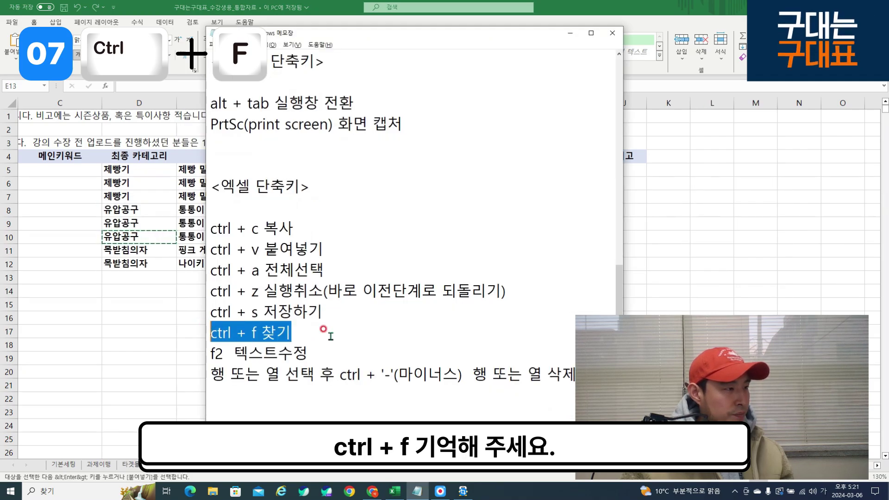
left_click_drag(311, 353, 214, 353)
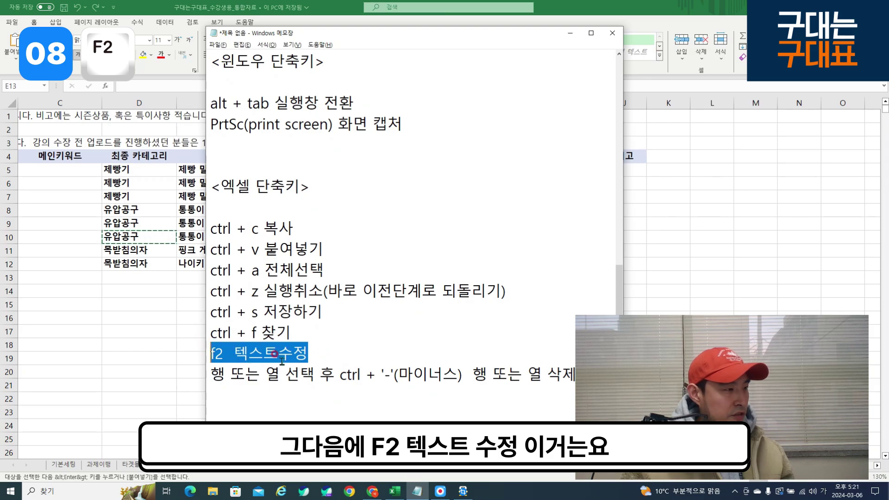
- Switch to Excel and move the selection between the product names in E11 and E12, ending on E12
key("alt+Tab")
left_click(327, 253)
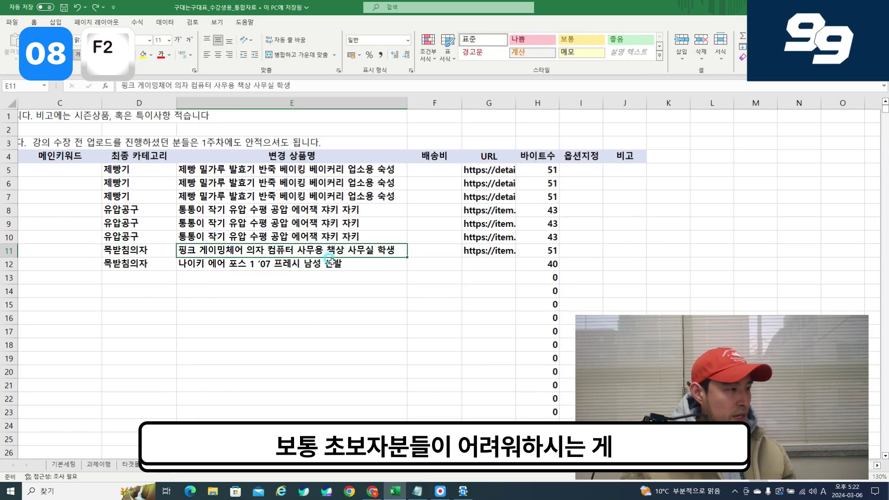
left_click(329, 262)
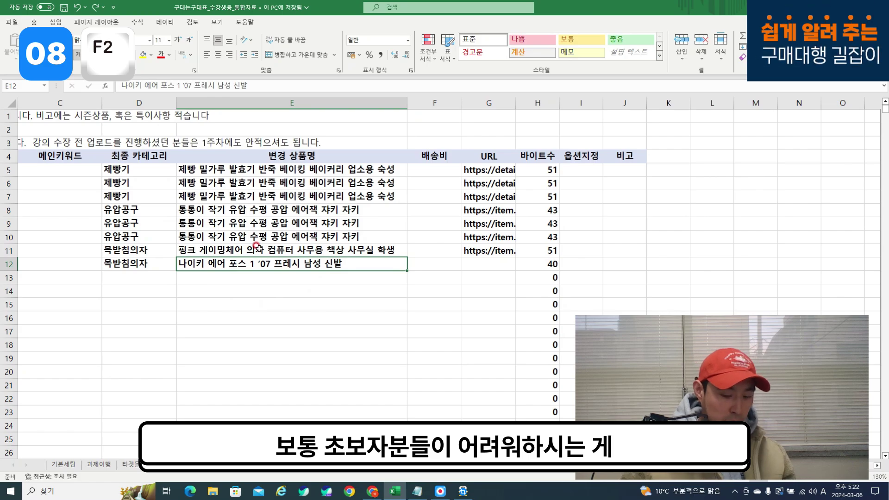
key("Up")
key("Down")
key("Up")
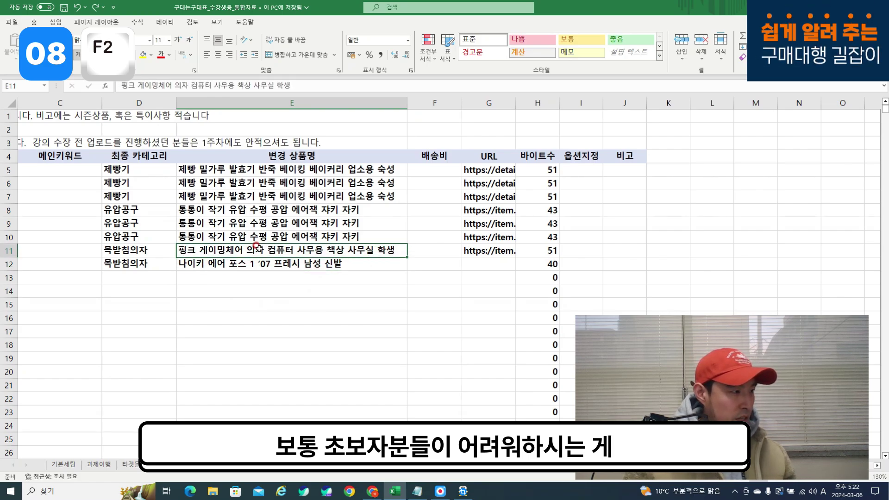
key("Down")
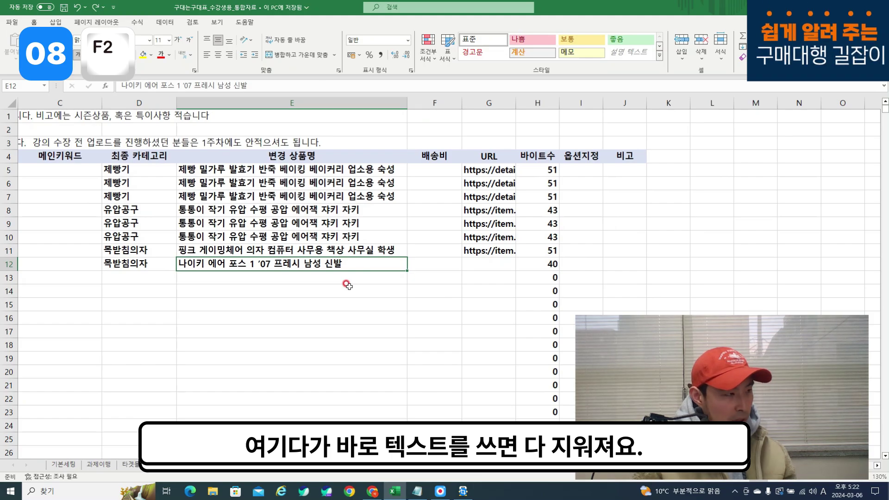
- Try to overwrite the product name in E12 with "skdl" and cancel the entry
type("skdl")
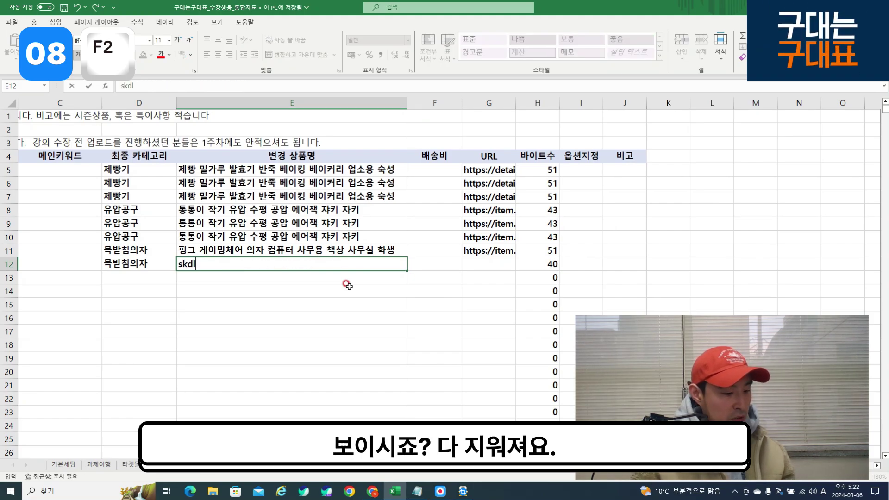
key("Escape")
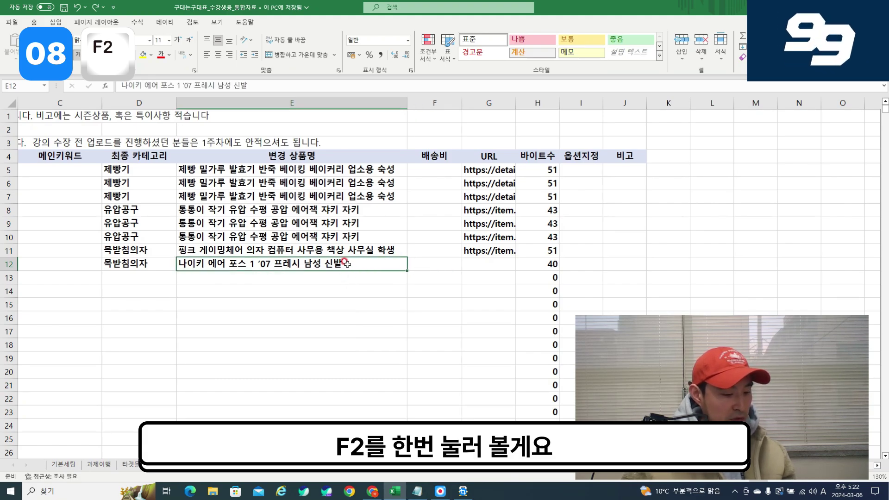
- Append "dddd" to the product name in E12, glance at the Notepad list, and commit the entry by selecting E14 in Excel
key("F2")
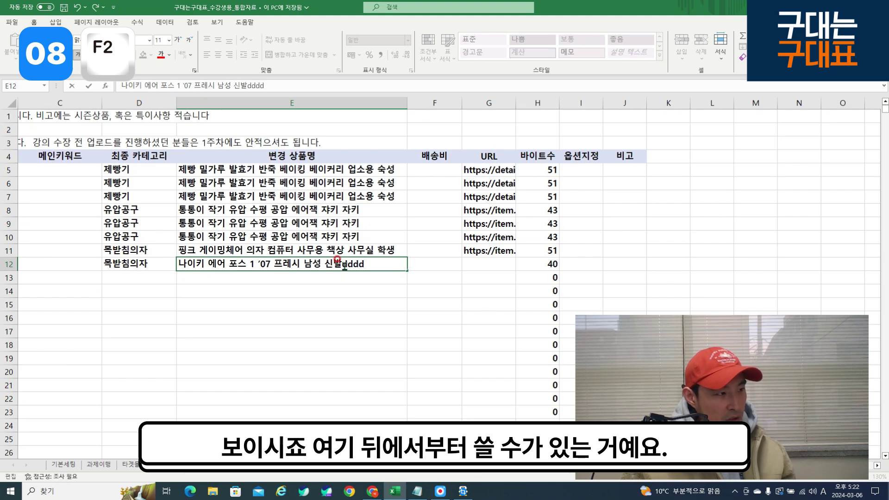
key("alt+Tab")
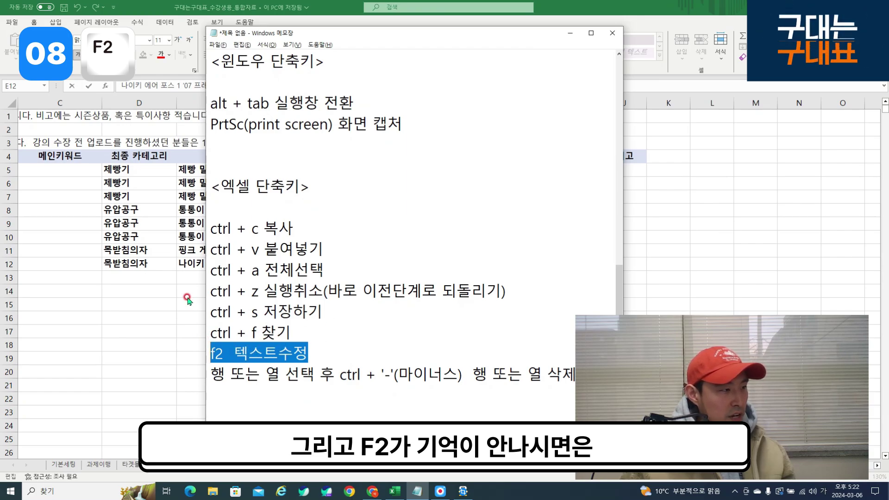
key("alt+Tab")
left_click(373, 287)
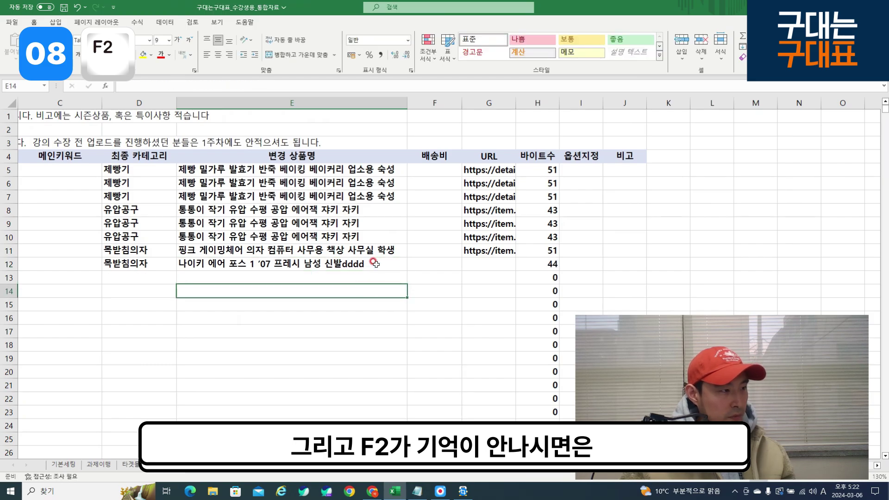
- Open the product name in E12 for in-cell editing, close the edit, and select E12 again
left_click(371, 264)
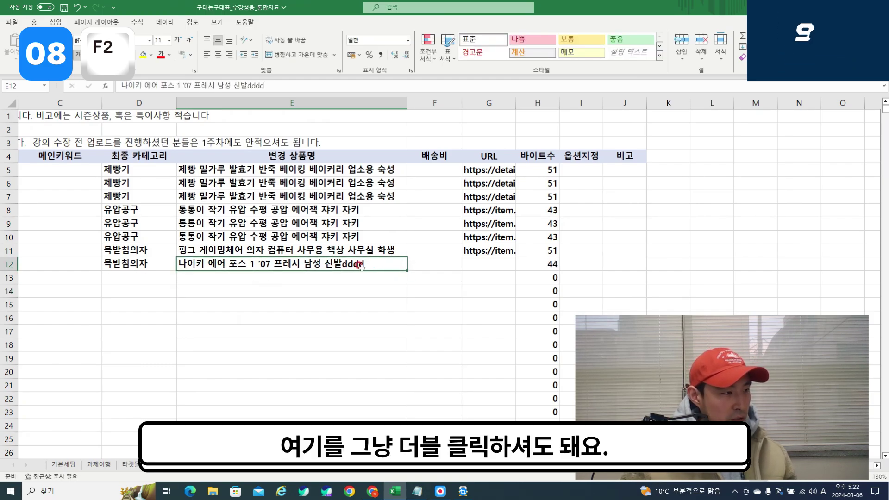
double_click(375, 267)
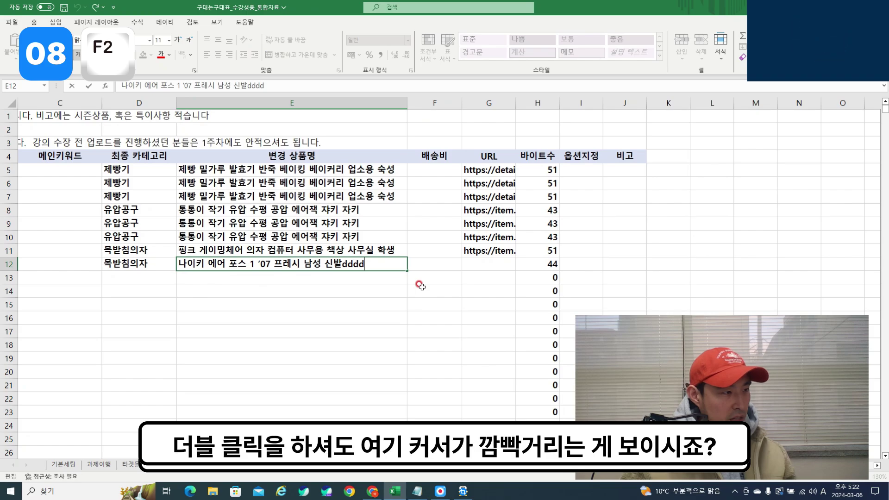
key("Return")
left_click(372, 265)
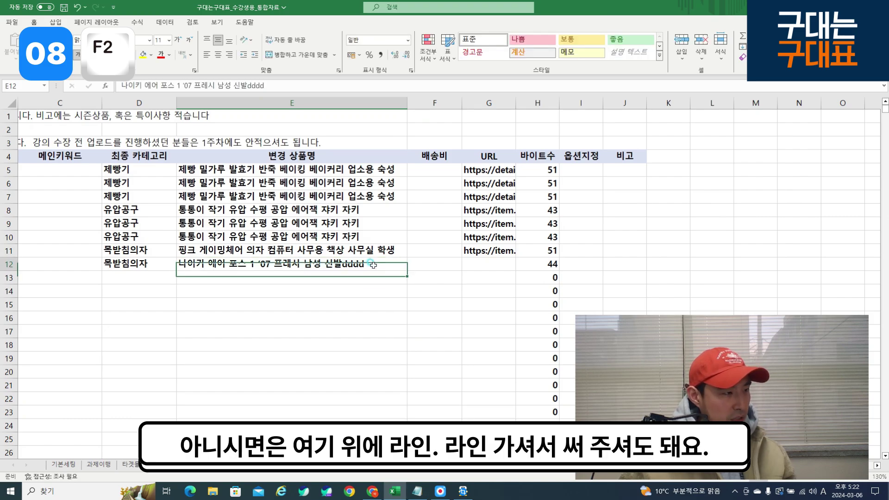
- Append another "dddd" to the product name in E12 through the formula bar and commit it by selecting E13
left_click(283, 84)
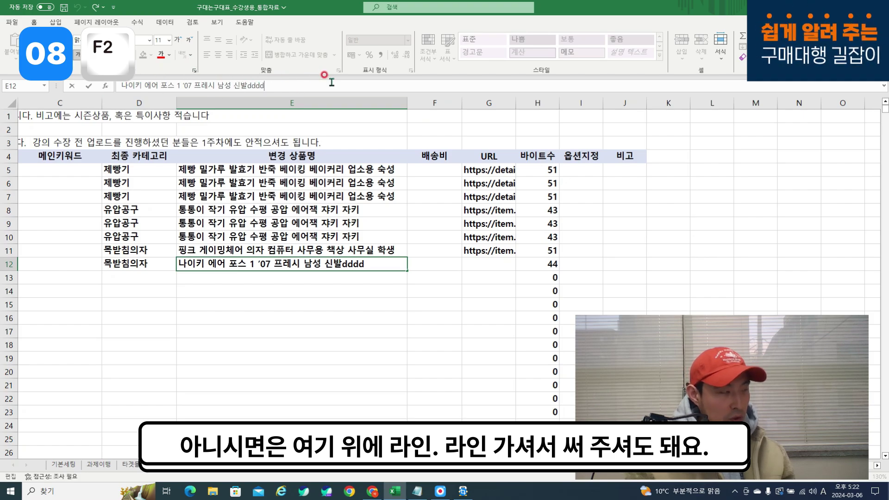
type("dddd")
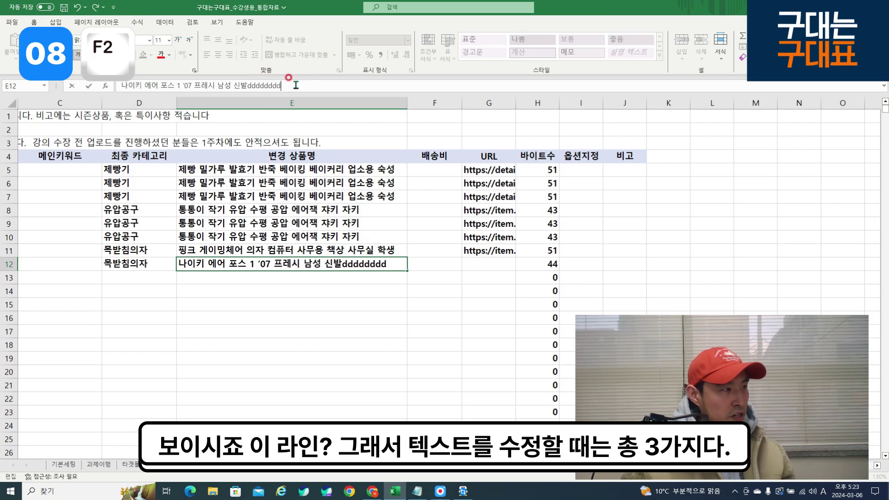
left_click(355, 280)
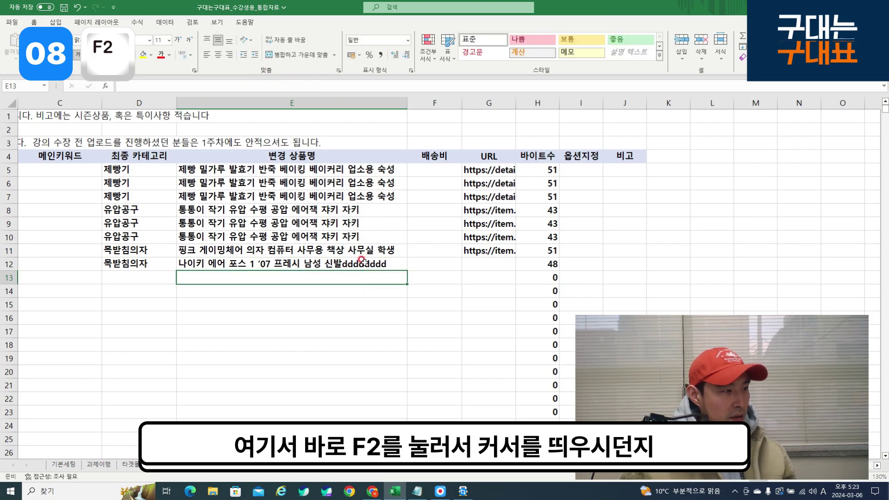
- Open the E12 text for in-cell editing two times, leave it each time, and reselect the cell
left_click(361, 260)
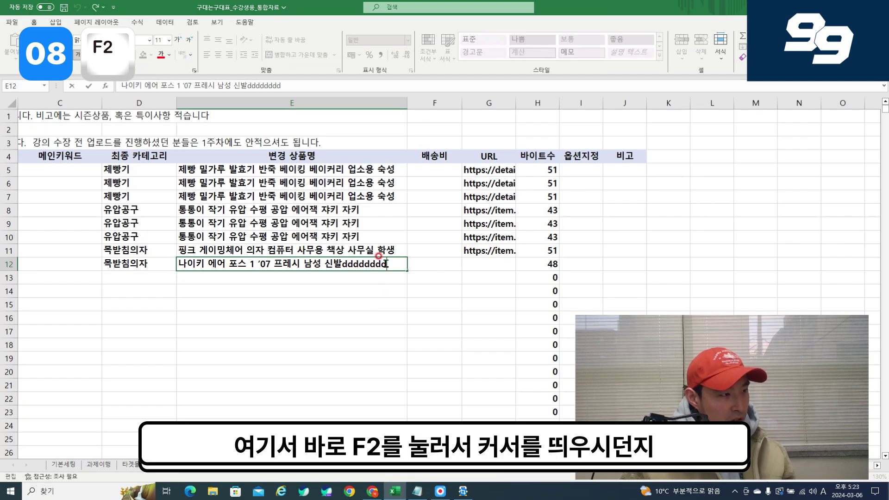
left_click(393, 277)
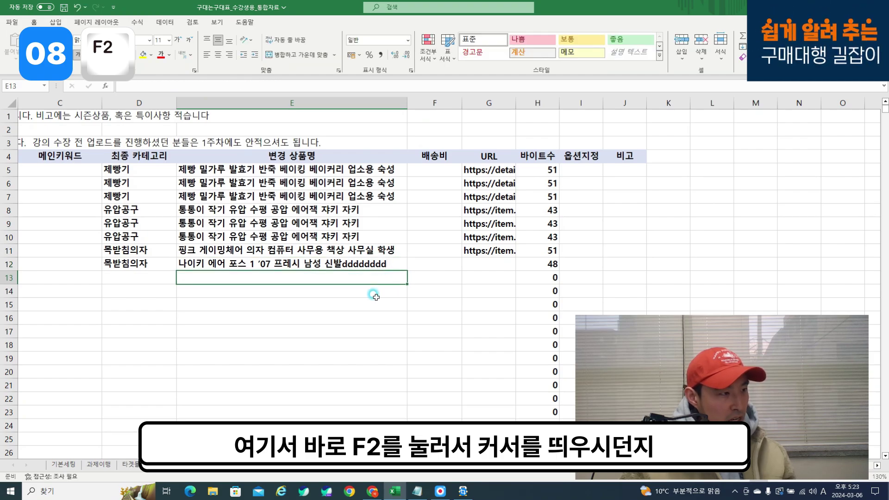
double_click(378, 271)
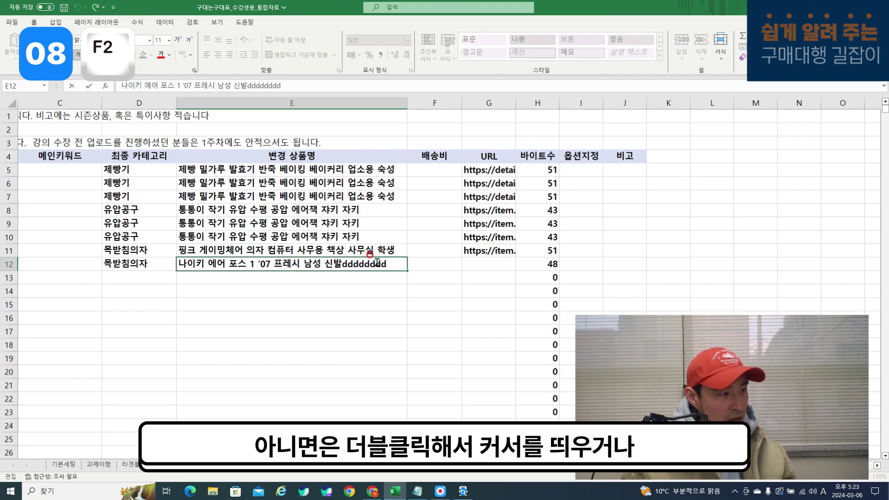
key("Return")
left_click(378, 262)
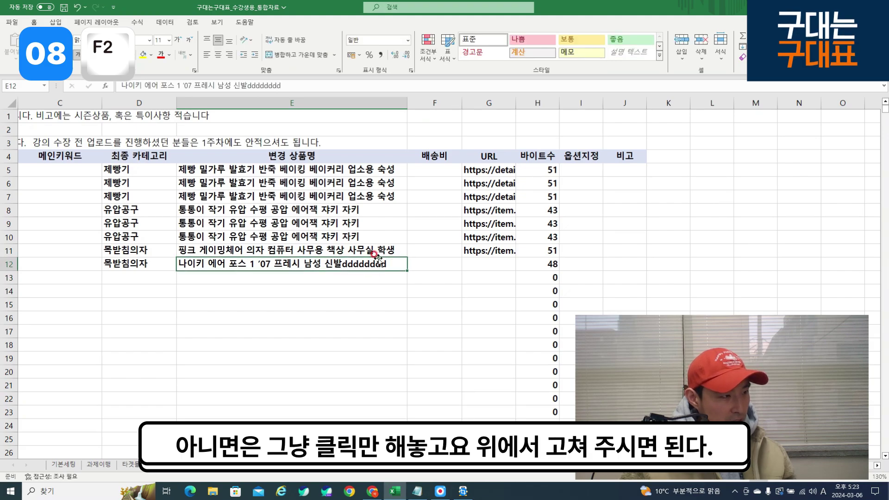
- Remove the trailing "dddddddd" from the product name in E12 through the formula bar, commit it, and reselect E12
left_click(295, 86)
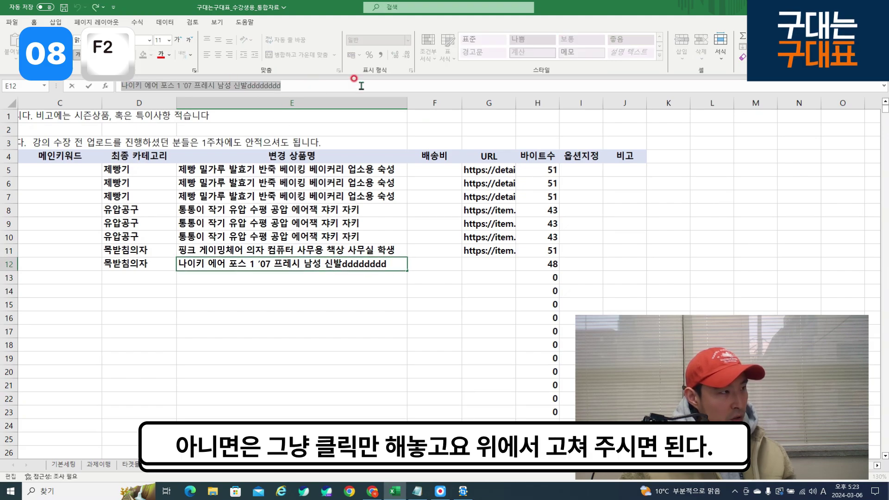
key("BackSpace")
key("BackSpace")
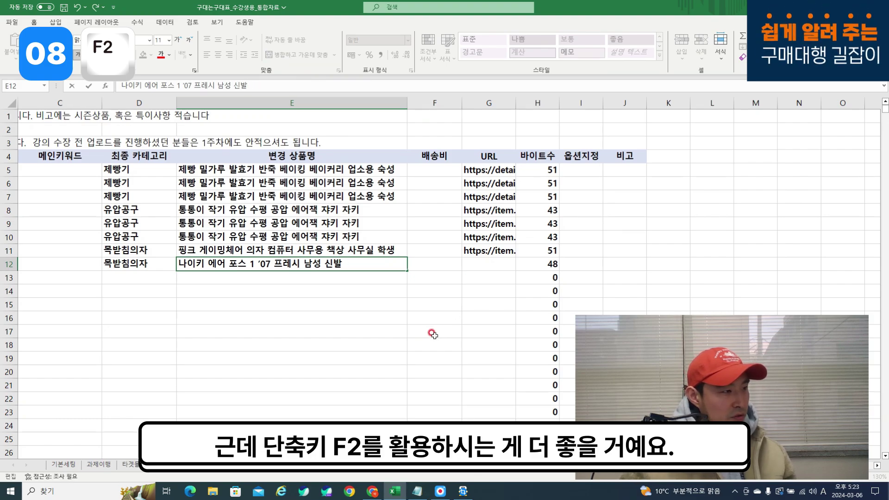
key("Return")
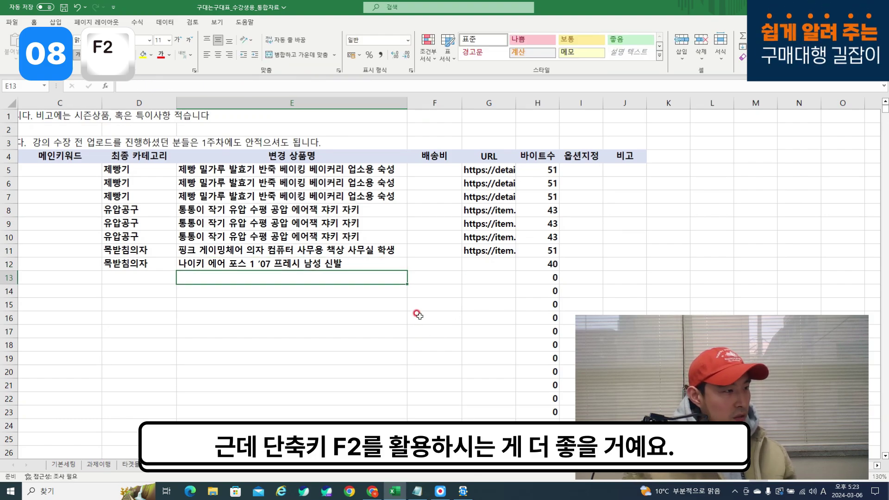
key("Up")
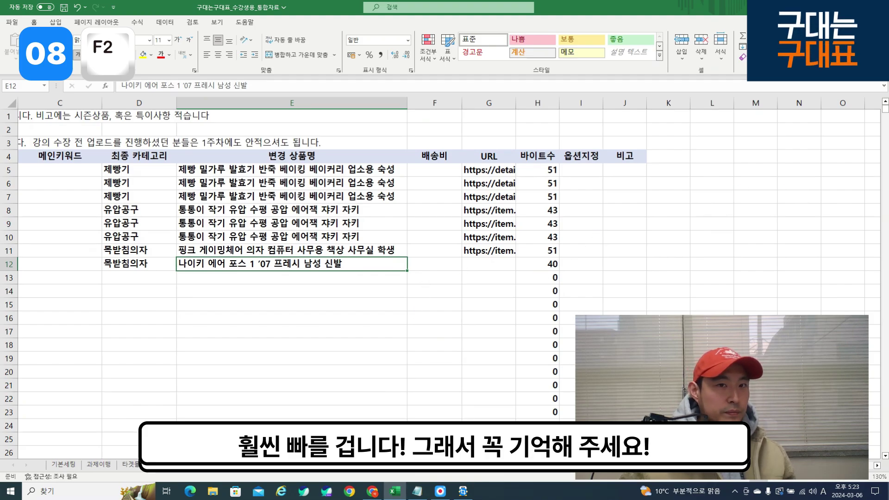
- Delete the 최종 카테고리 column (D), undo the deletion, and select cell E15
key("alt+Tab")
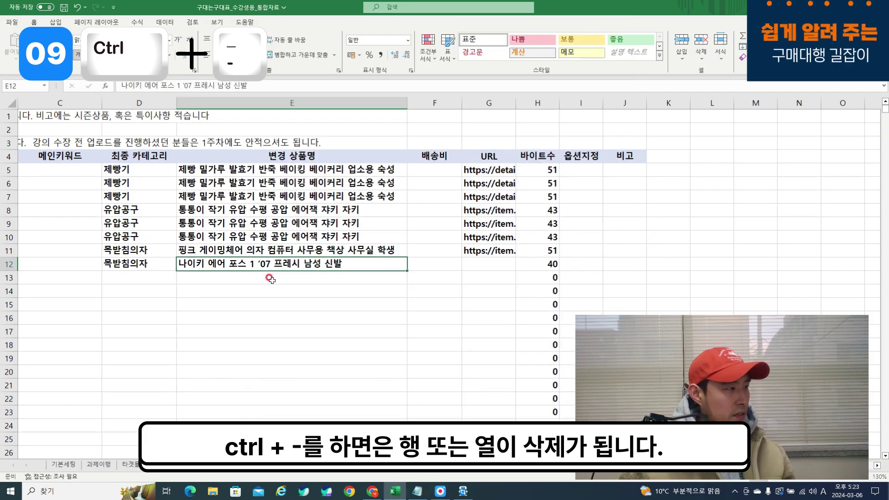
left_click(152, 106)
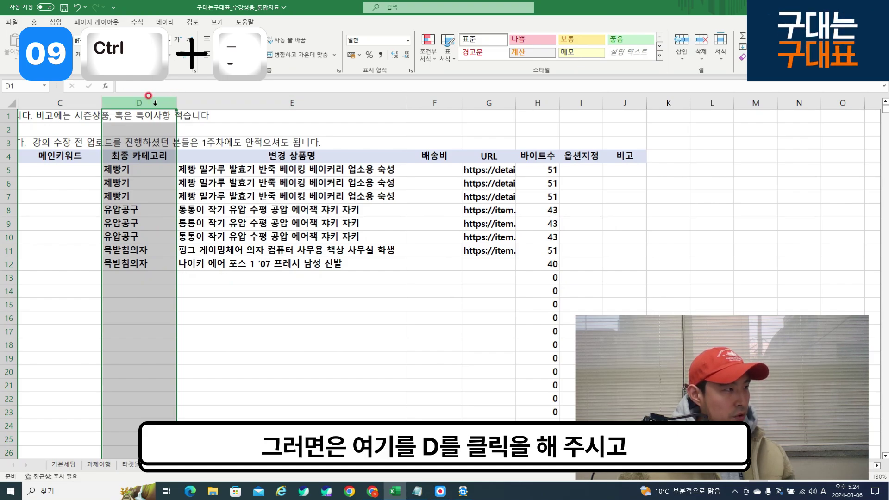
right_click(154, 104)
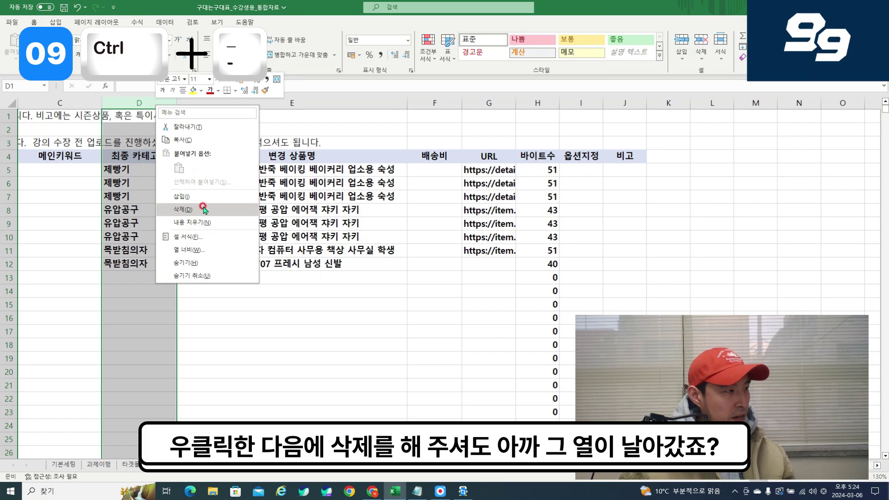
left_click(204, 208)
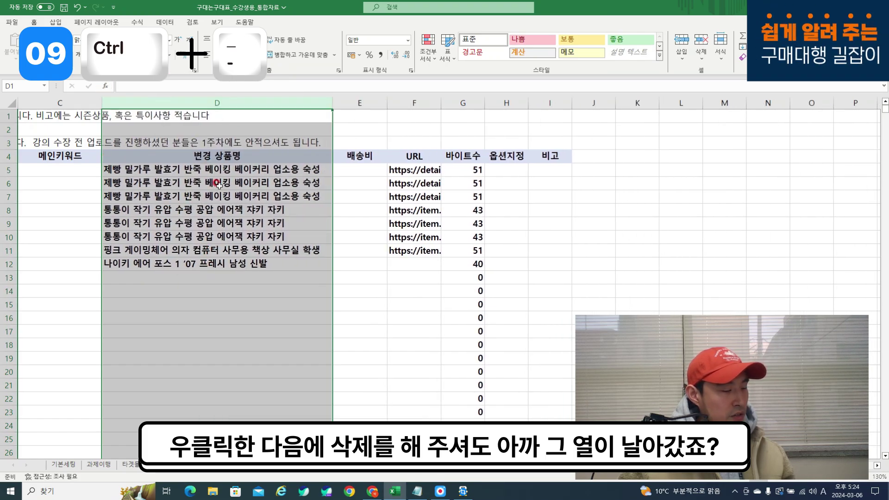
key("ctrl+z")
left_click(291, 304)
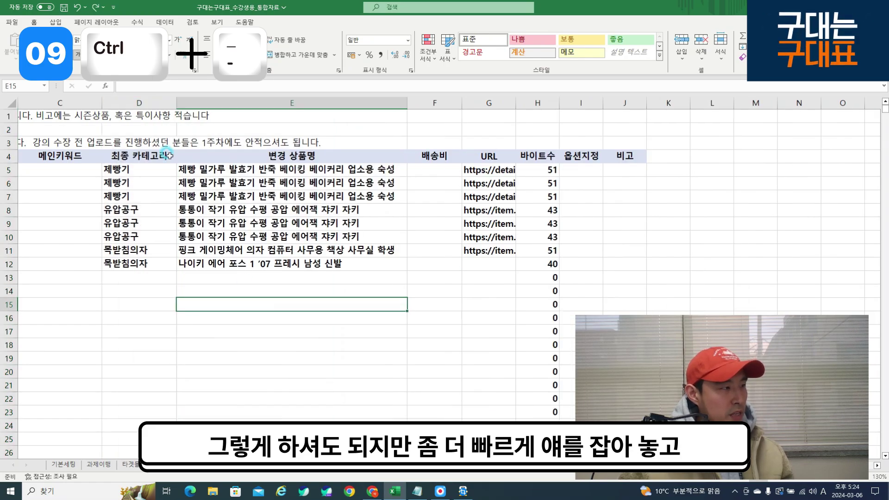
- Delete column D two more times, undoing the deletion each time
left_click(146, 101)
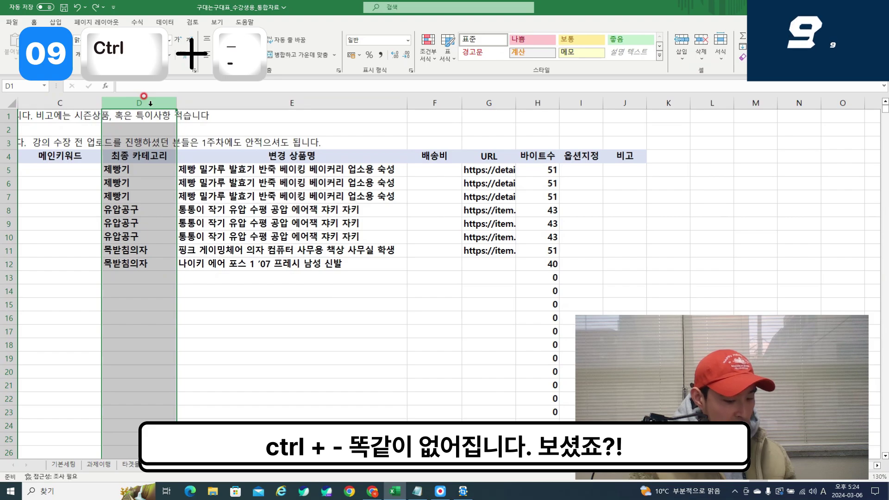
key("ctrl+minus")
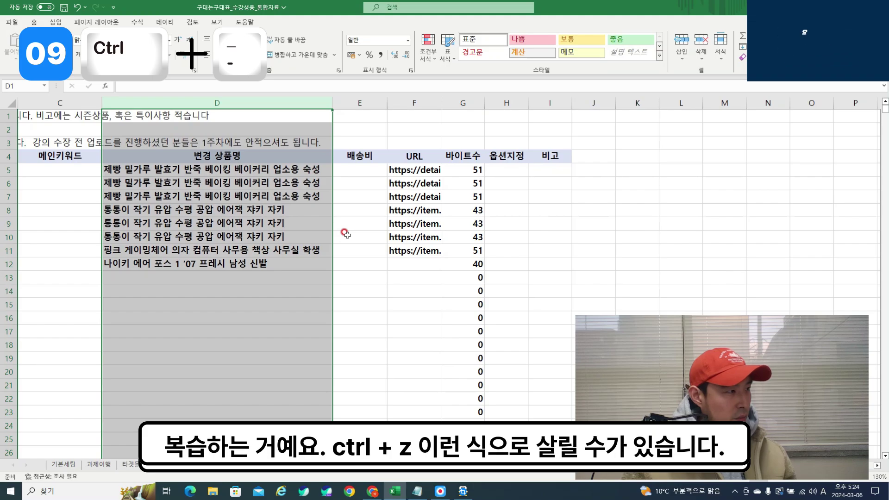
key("ctrl+z")
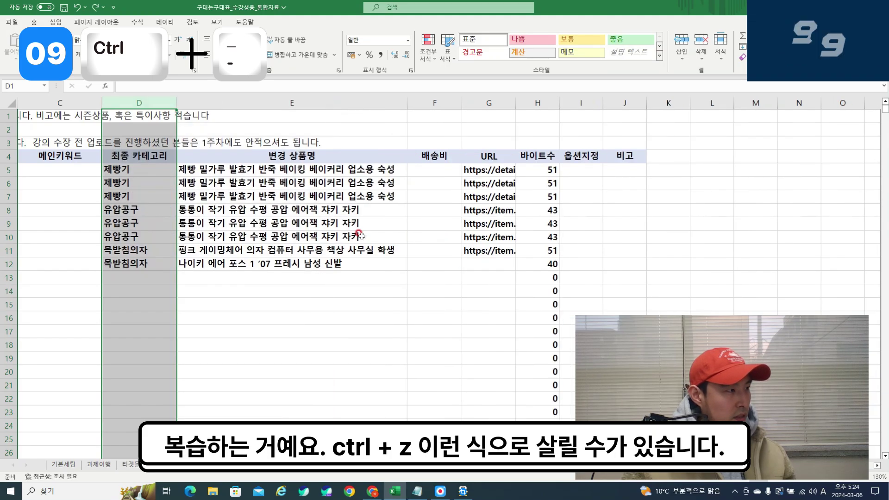
left_click(253, 280)
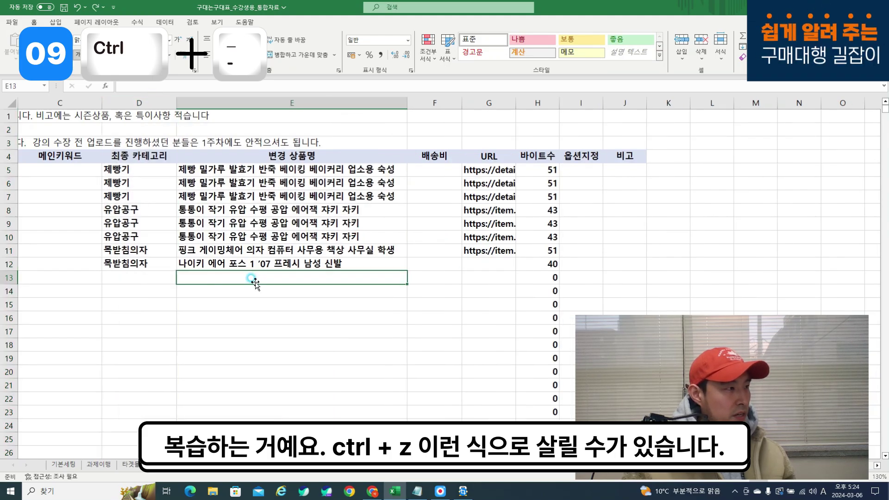
left_click(273, 99)
left_click_drag(273, 98, 143, 93)
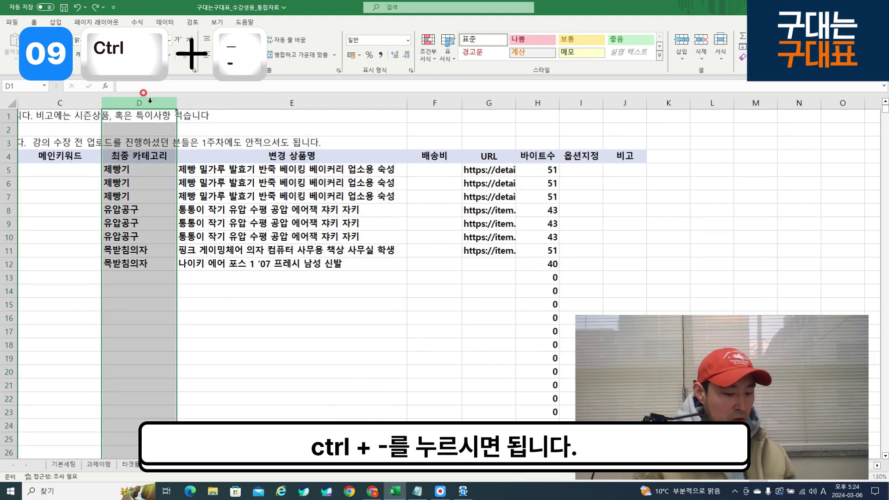
key("ctrl+minus")
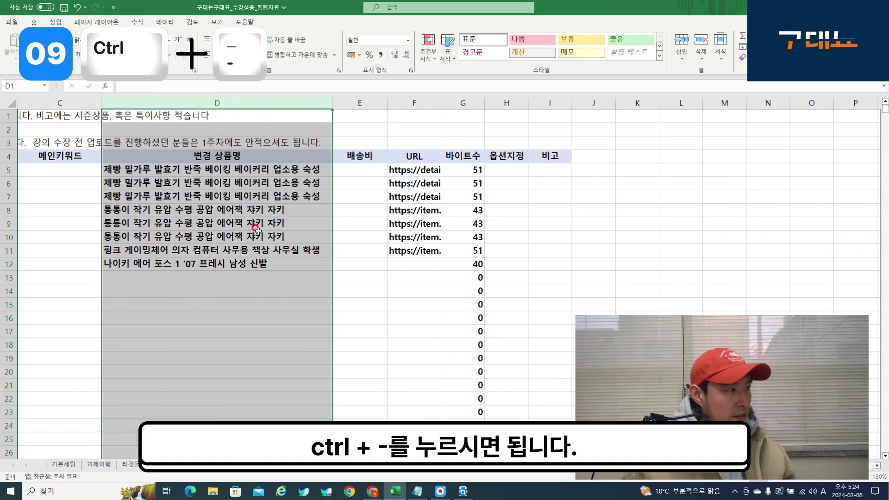
key("ctrl+z")
- Select all of row 6, delete it, and undo the row deletion
left_click(10, 179)
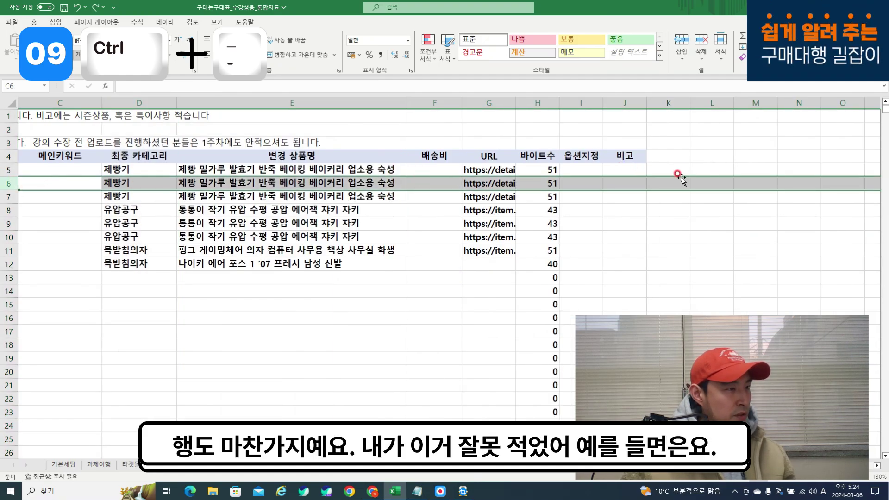
left_click(117, 188)
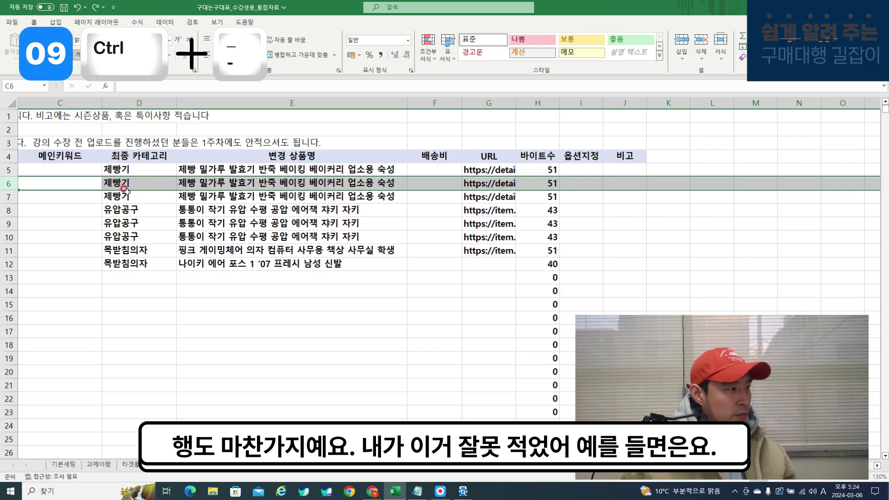
left_click(20, 183)
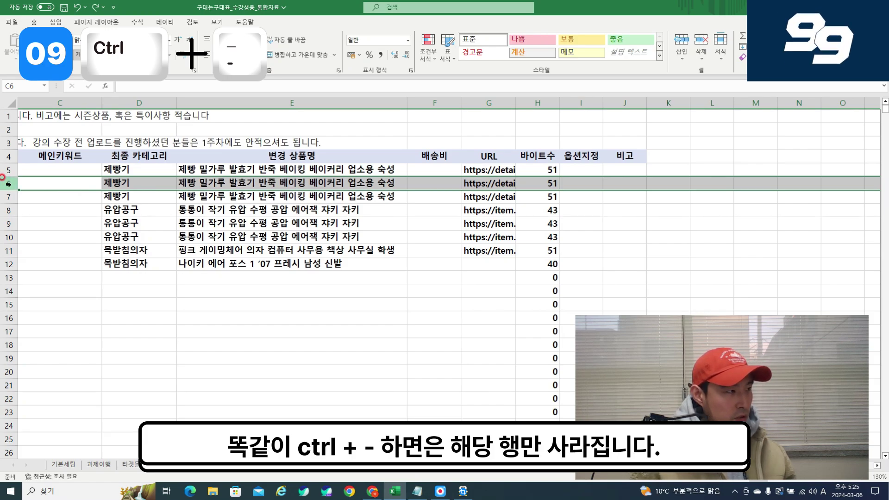
key("ctrl+minus")
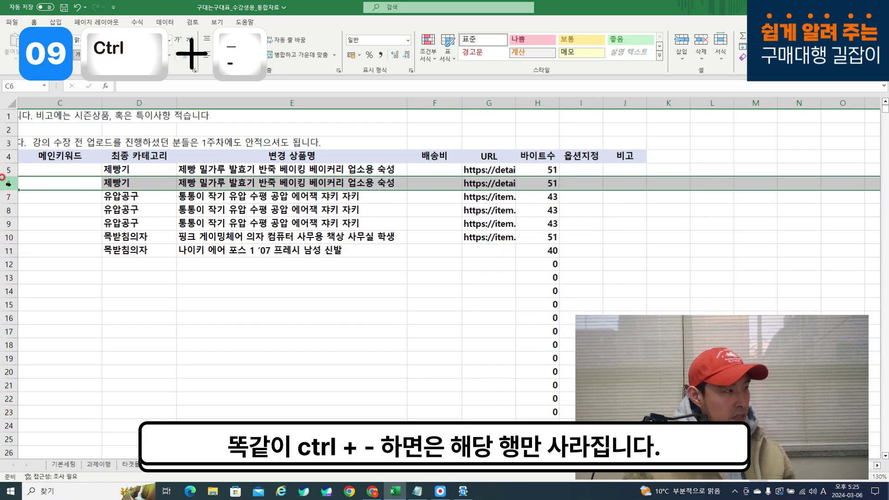
key("ctrl+z")
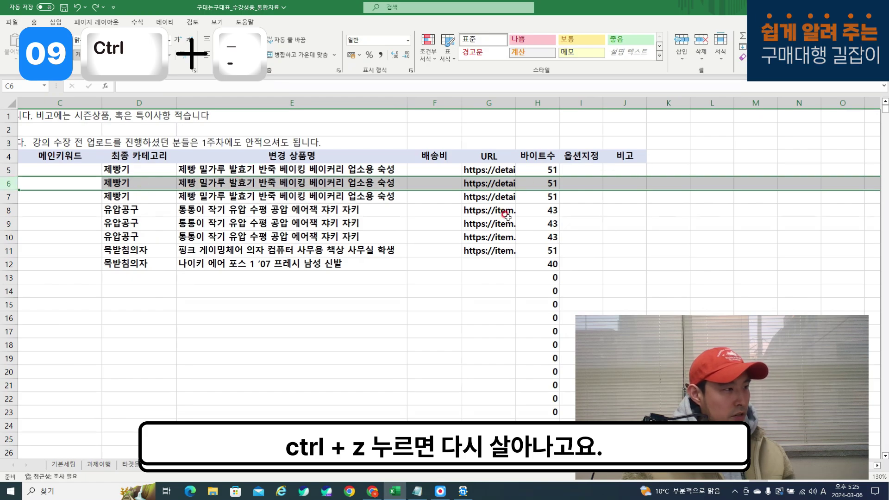
- Switch to the Notepad shortcut list and highlight the <크롬 단축키> heading, followed by the "ctrl + 좌클릭" entry
key("alt+Tab")
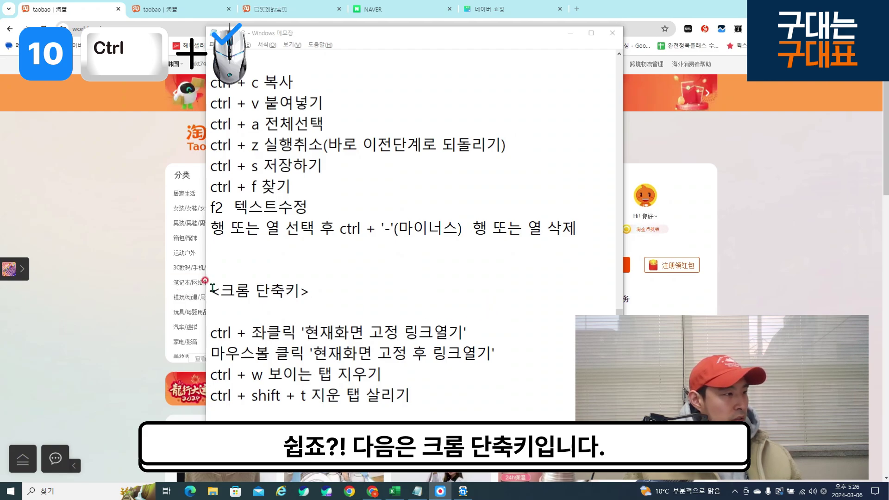
left_click_drag(212, 287, 311, 287)
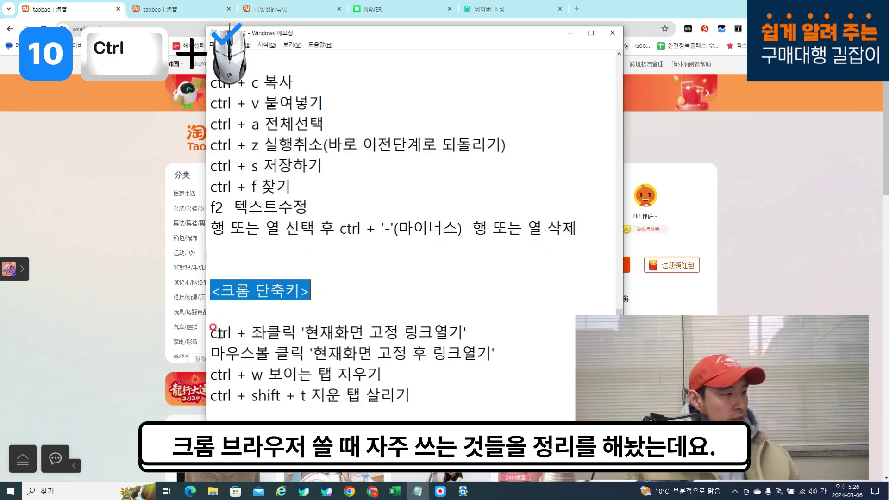
left_click_drag(211, 332, 293, 330)
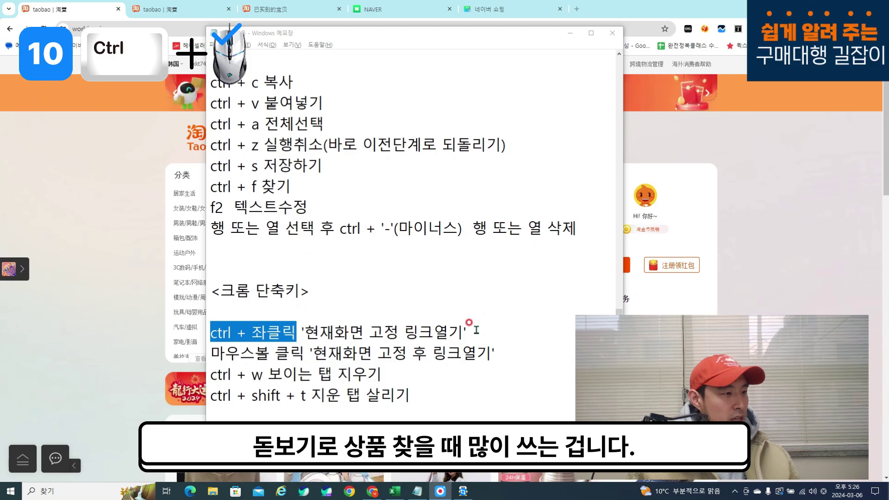
- Switch to Chrome and run a 타오바오 image search on the first product under 天天特卖 on the Taobao page
key("alt+Tab")
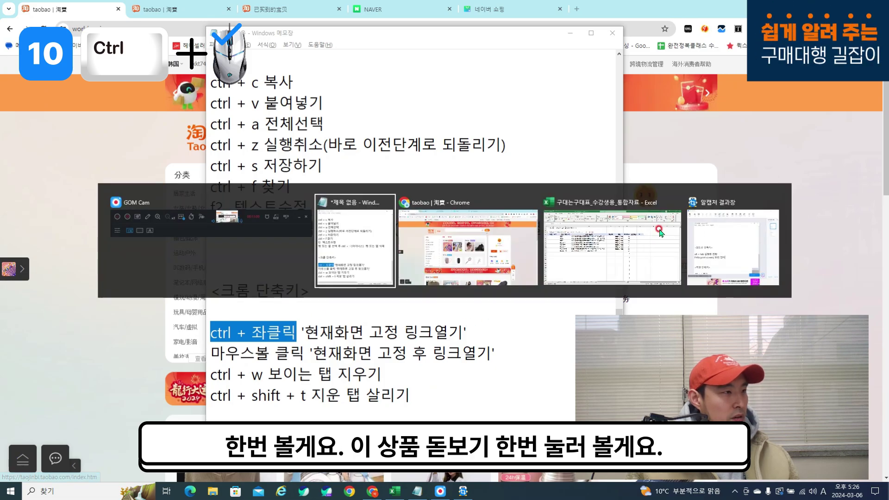
mouse_move(309, 230)
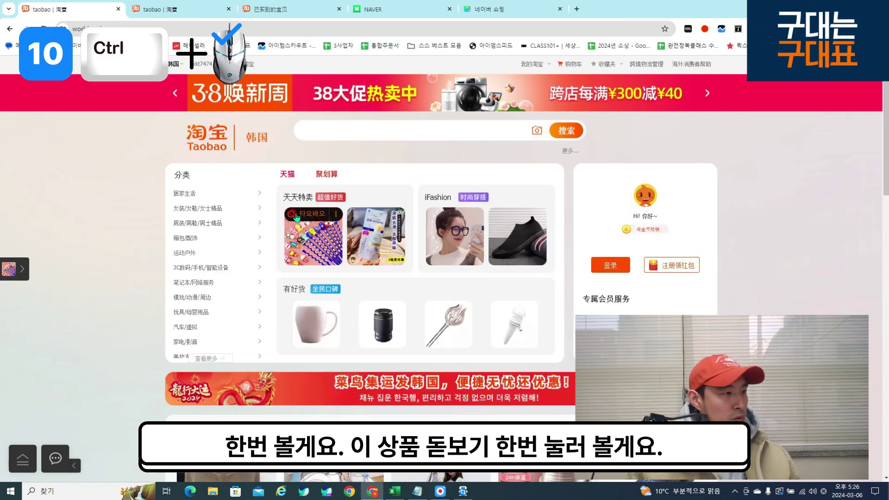
left_click(294, 214)
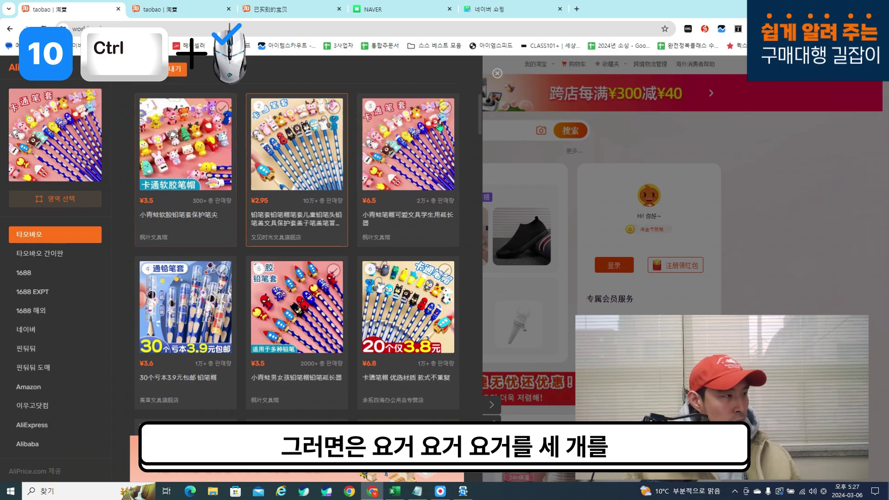
- Open the first three image search results one at a time in new tabs, returning to the Taobao tab after each
left_click(189, 151)
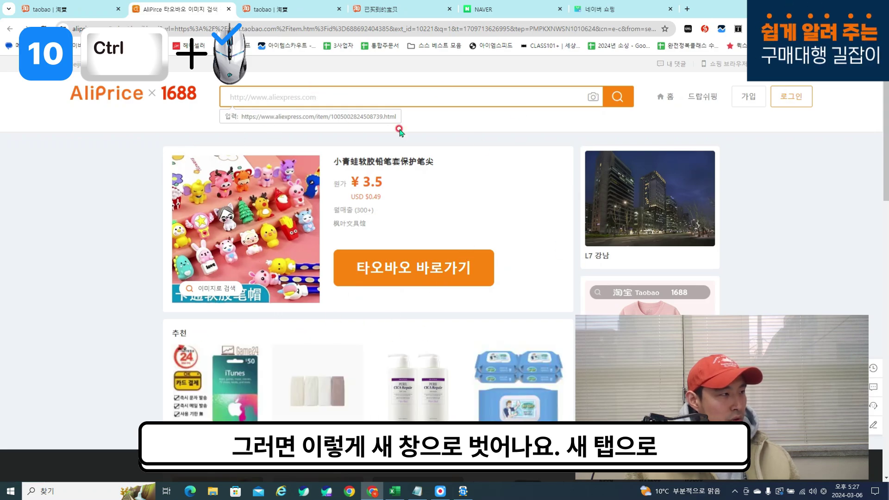
left_click(76, 10)
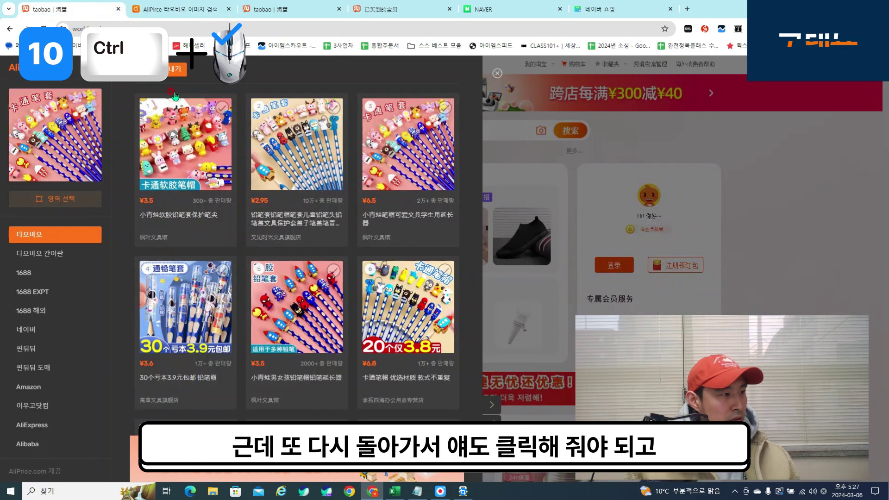
left_click(299, 135, "ctrl")
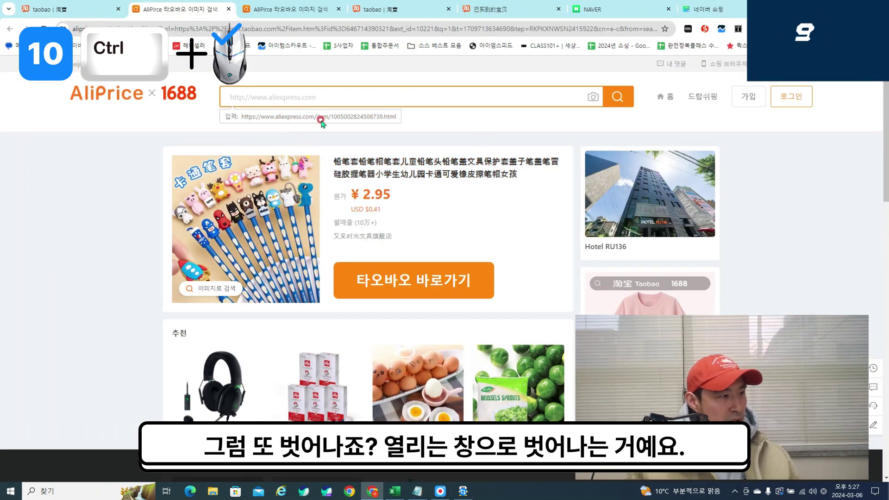
left_click(395, 273)
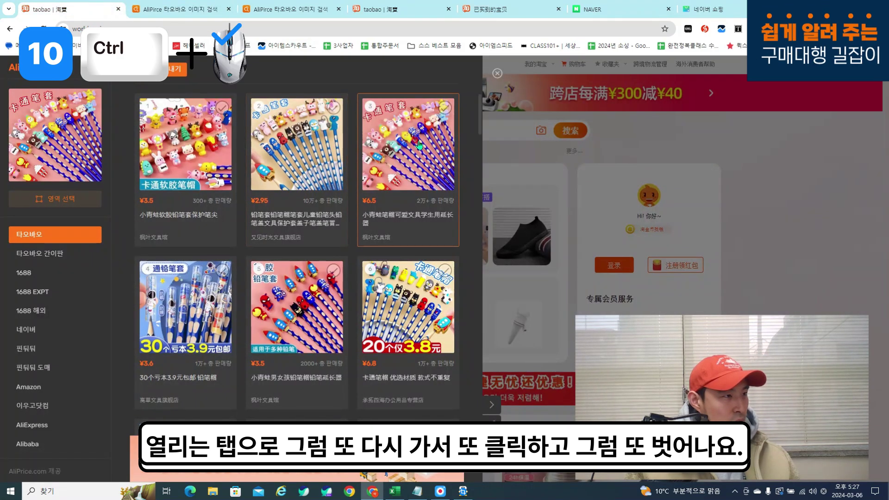
left_click(419, 145, "ctrl")
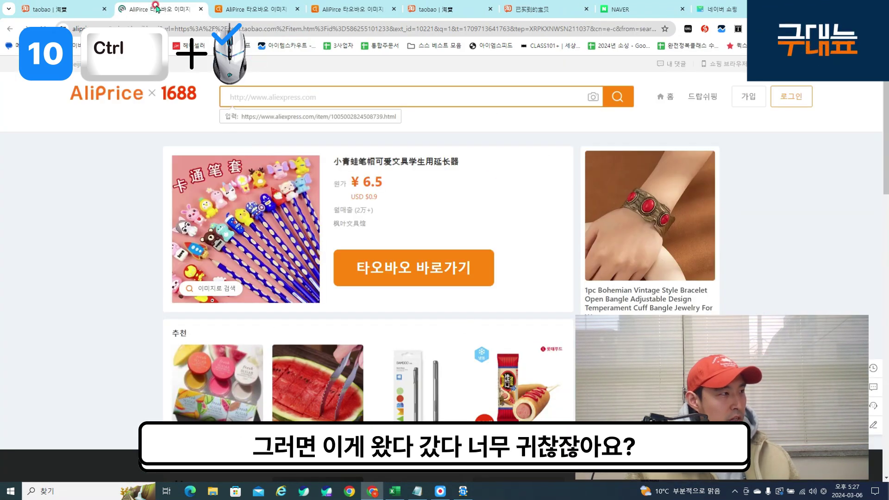
left_click(46, 9)
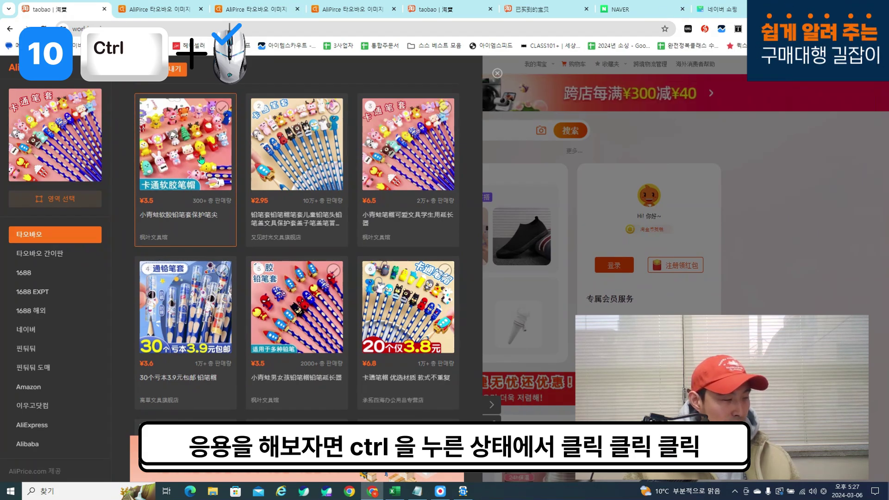
- Open the first three image search results in background tabs while staying on the Taobao tab
left_click(190, 144, "ctrl")
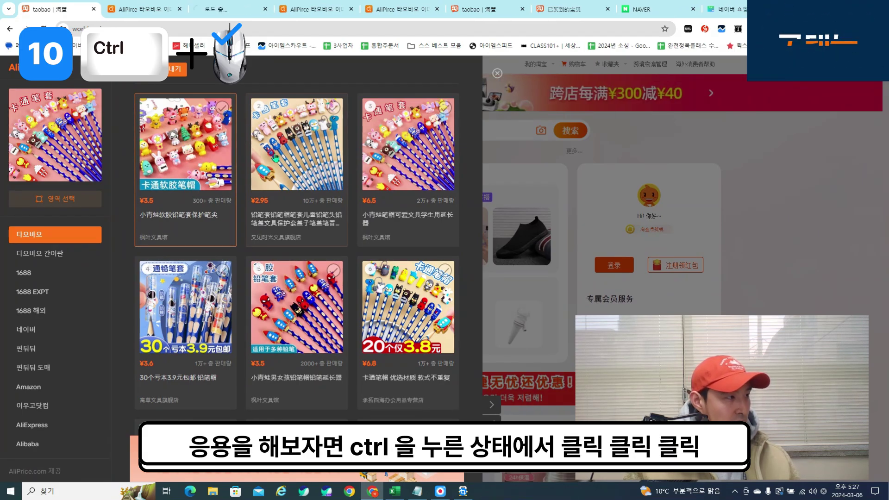
left_click(297, 149, "ctrl")
left_click(391, 154, "ctrl")
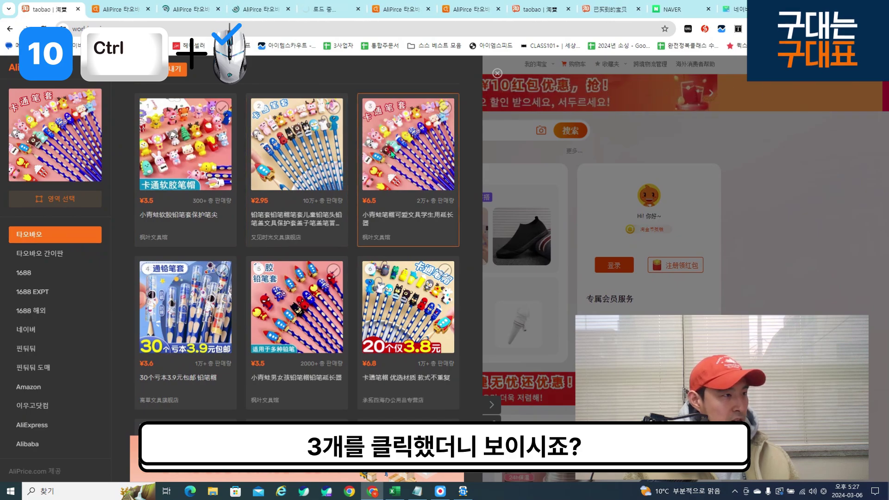
left_click(310, 73)
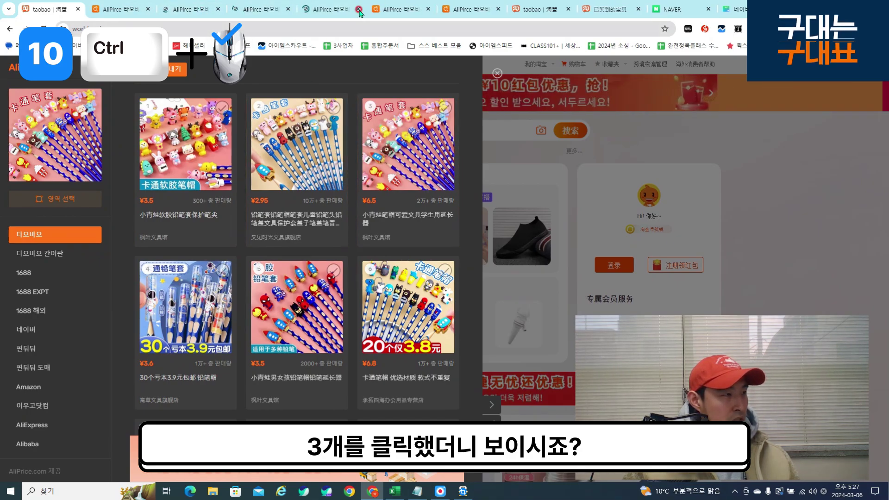
- Switch to Notepad, look through the Windows, Excel and Chrome shortcut lists, and return to the image search results in Chrome
left_click(258, 91)
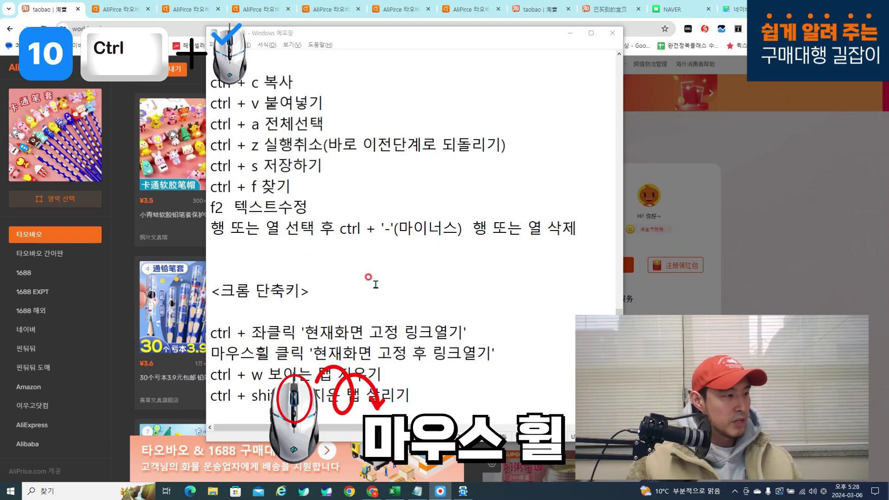
scroll(368, 277, "up", 1)
scroll(403, 292, "down", 1)
scroll(418, 325, "up", 5)
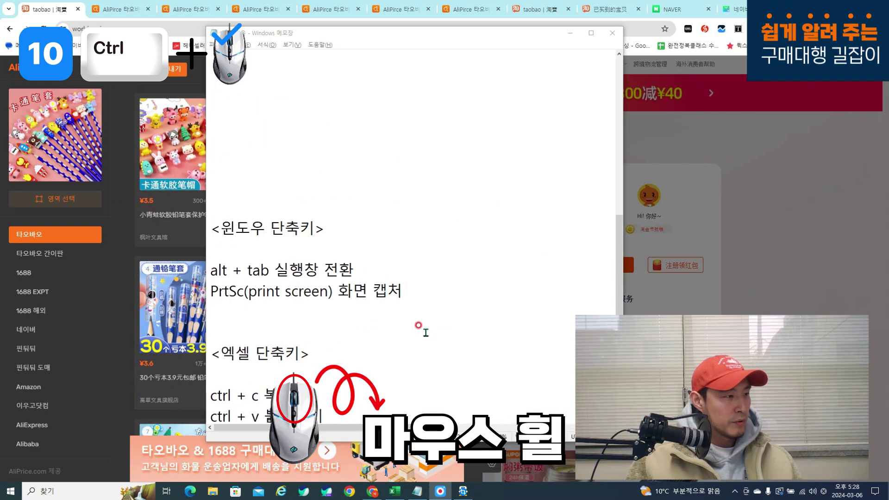
scroll(418, 325, "down", 5)
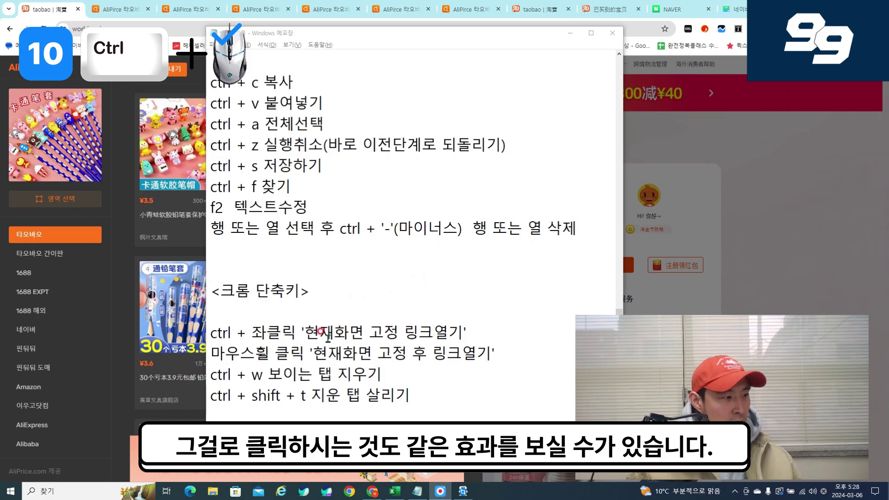
left_click(128, 253)
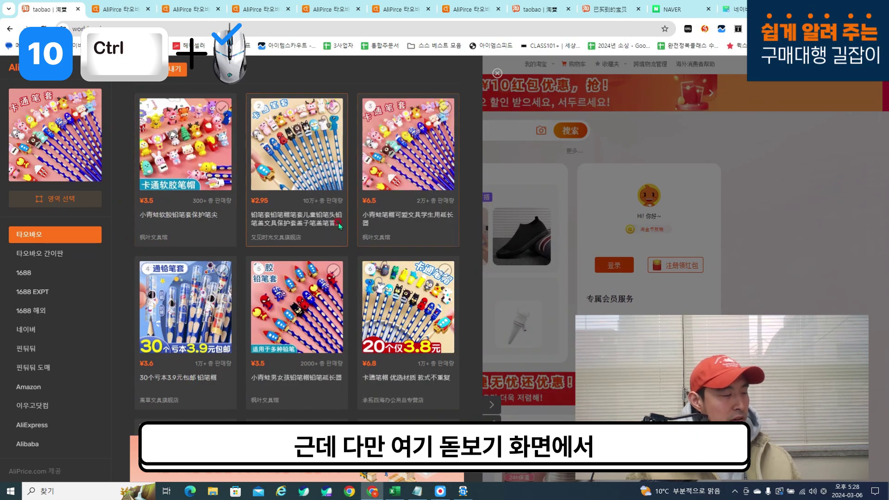
- Try to open the first image search result in a background tab, and close the image search overlay
scroll(202, 151, "down", 1)
scroll(202, 151, "up", 1)
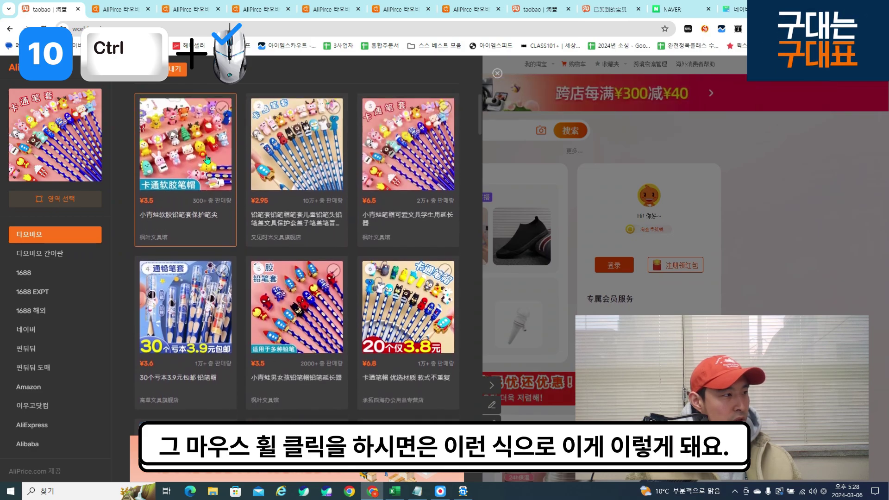
middle_click(205, 148)
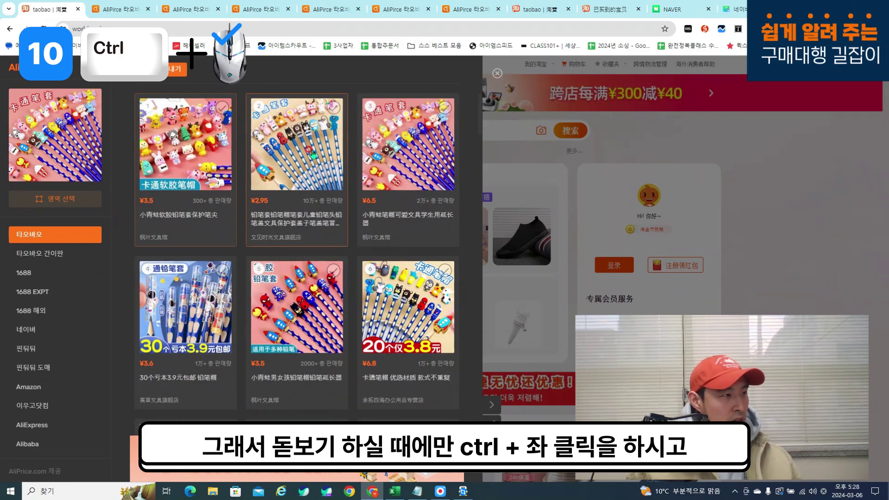
key("Escape")
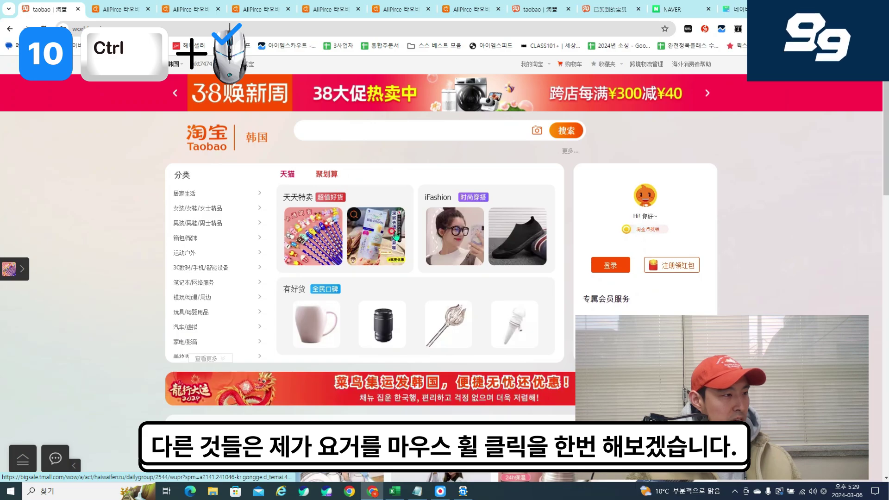
- Open the second product under 天天特卖 in a new tab, return to the Taobao tab, and open it again in a background tab
left_click(385, 237)
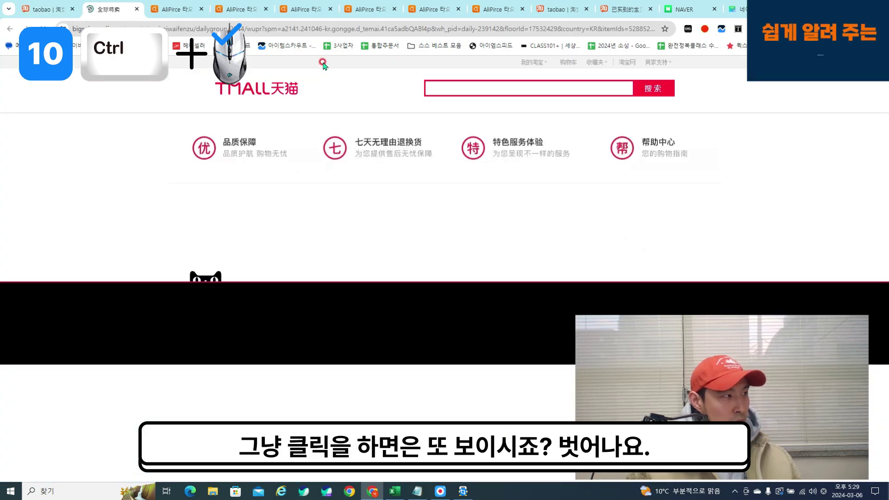
key("ctrl+shift+Tab")
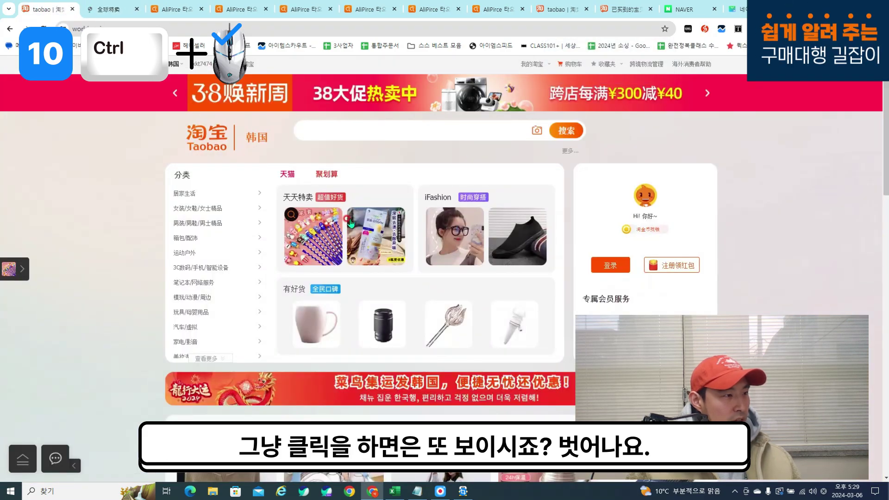
middle_click(380, 238)
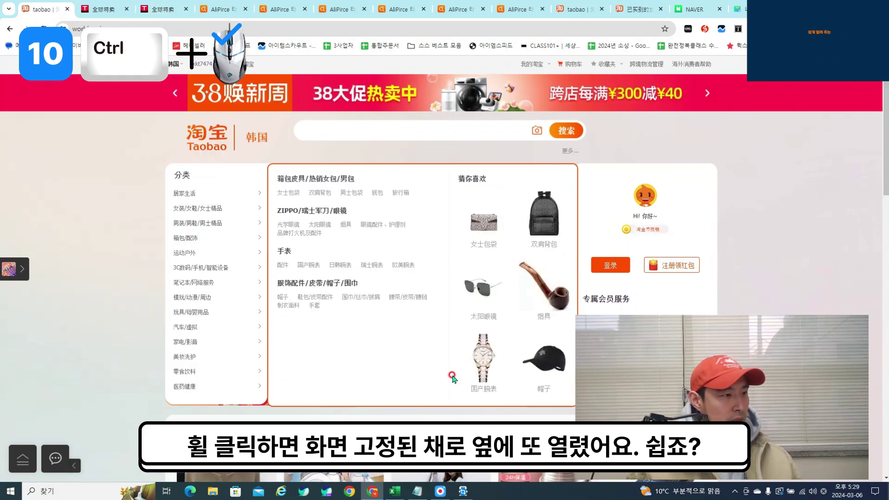
- Switch to Notepad and highlight the entries ctrl + 좌클릭, 마우스휠 클릭 and ctrl + w in the <크롬 단축키> list
key("alt+Tab")
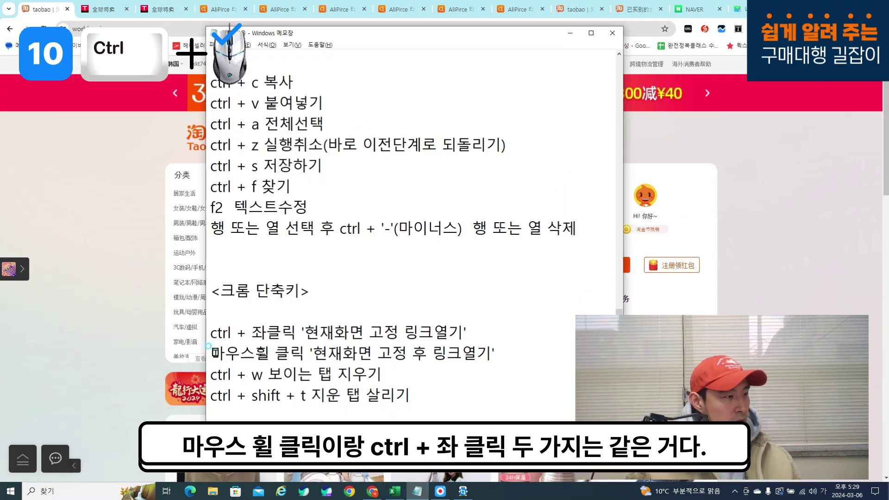
left_click_drag(211, 352, 306, 353)
left_click_drag(211, 332, 295, 334)
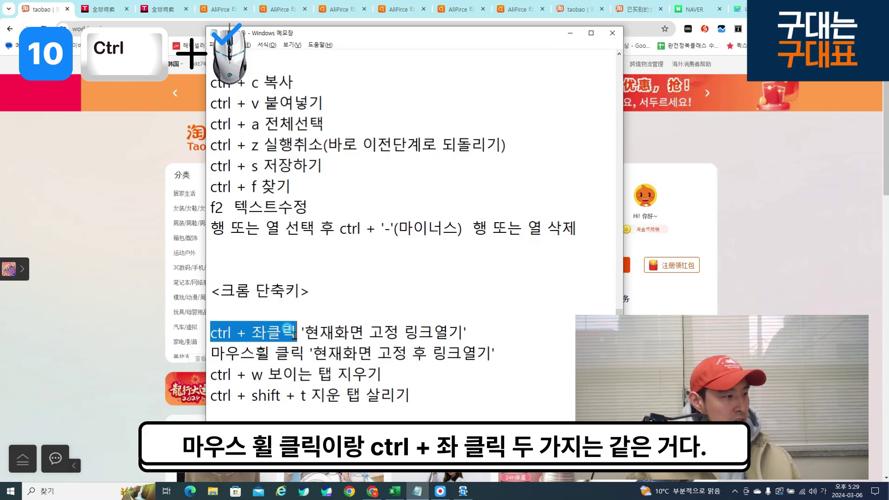
left_click(305, 346)
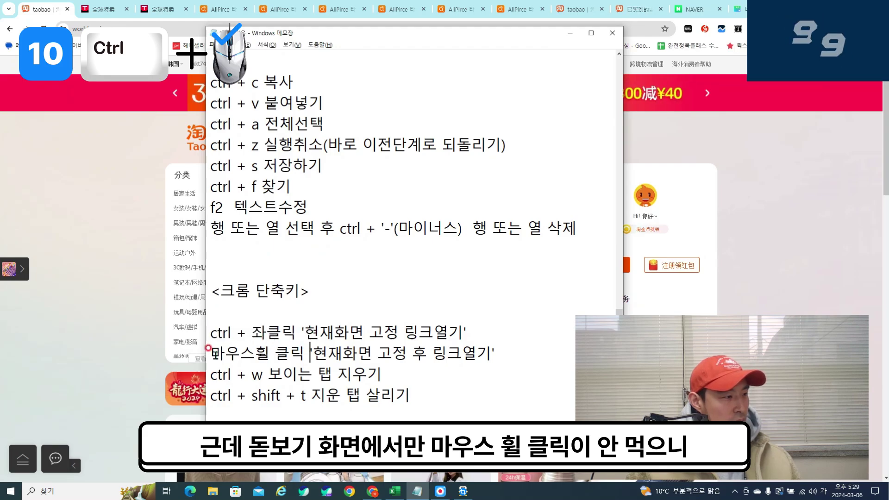
left_click_drag(212, 353, 305, 352)
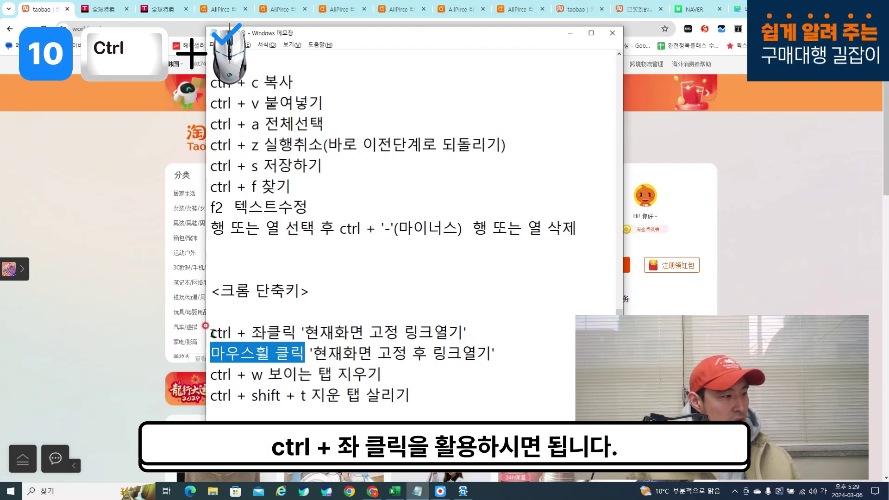
left_click_drag(211, 333, 296, 332)
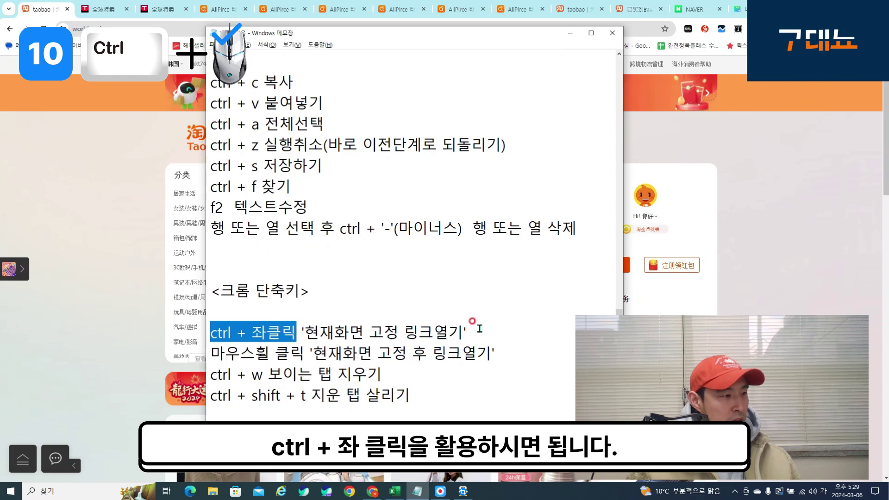
left_click(393, 377)
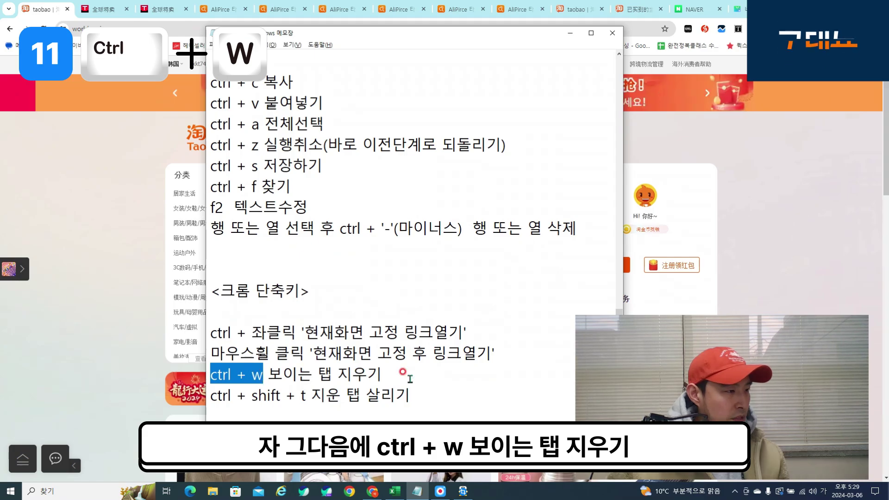
- Switch to Chrome, look through the open AliPrice tabs and close the fourth one
left_click(217, 7)
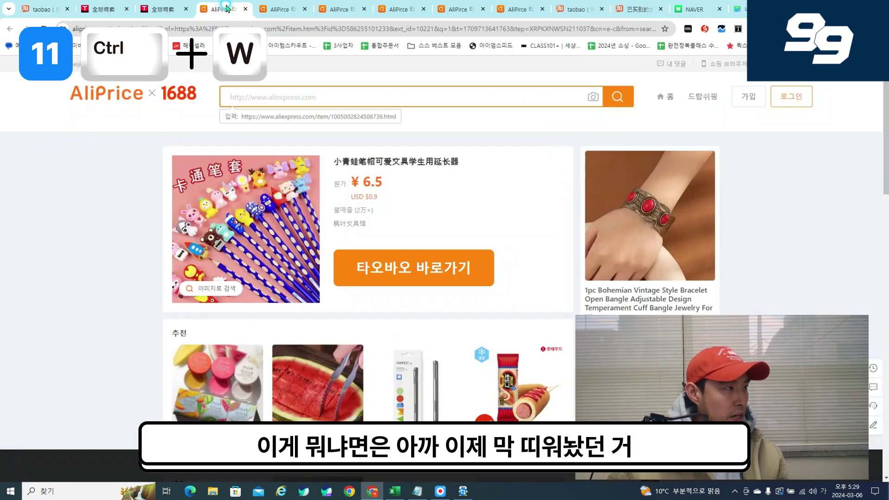
left_click(336, 9)
left_click(398, 7)
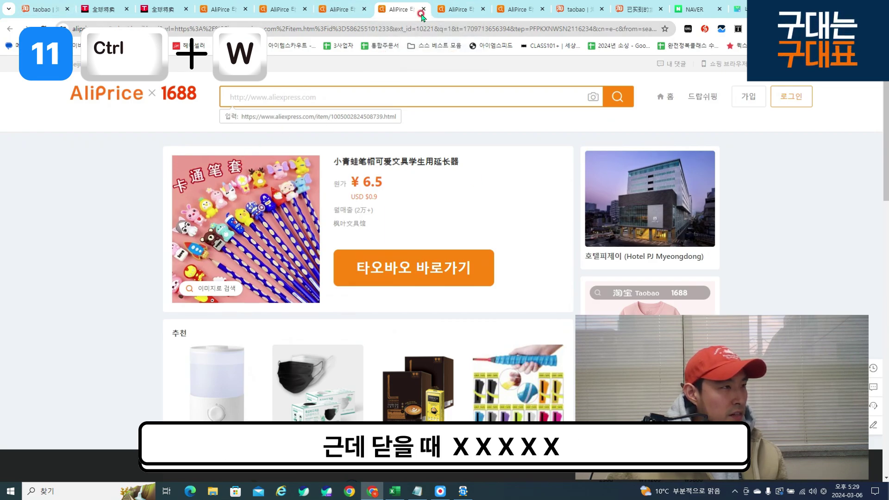
left_click(422, 10)
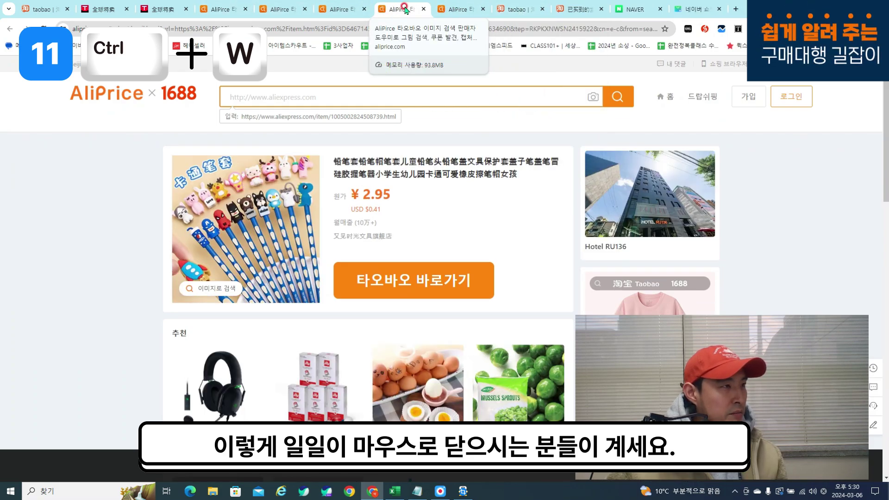
- Close the nine tabs from the first AliPrice tab through 네이버 쇼핑 one by one, keeping Taobao and the two 全球特卖 tabs
left_click(228, 13)
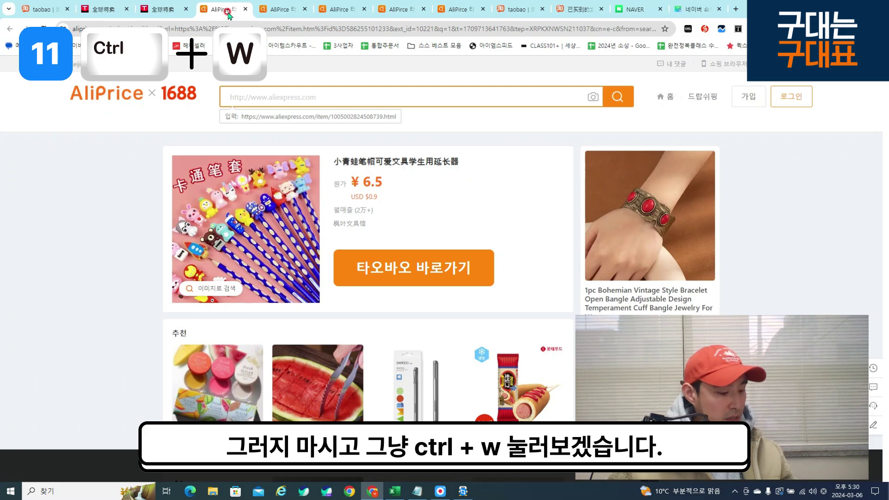
key("ctrl+w")
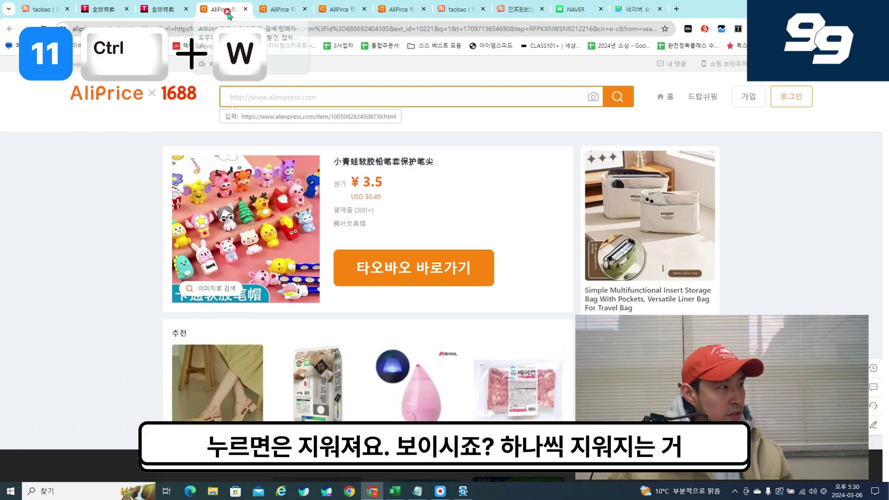
key("ctrl+w")
key("ctrl+w")
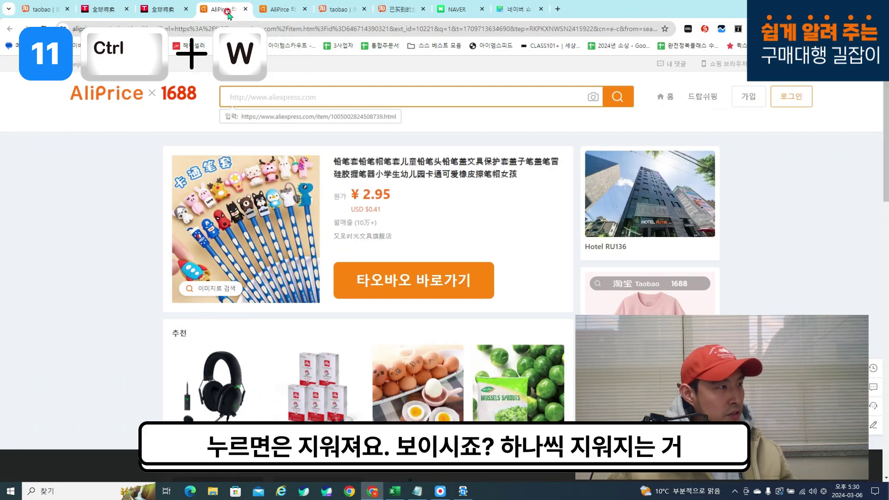
key("ctrl+w")
key("ctrl+w")
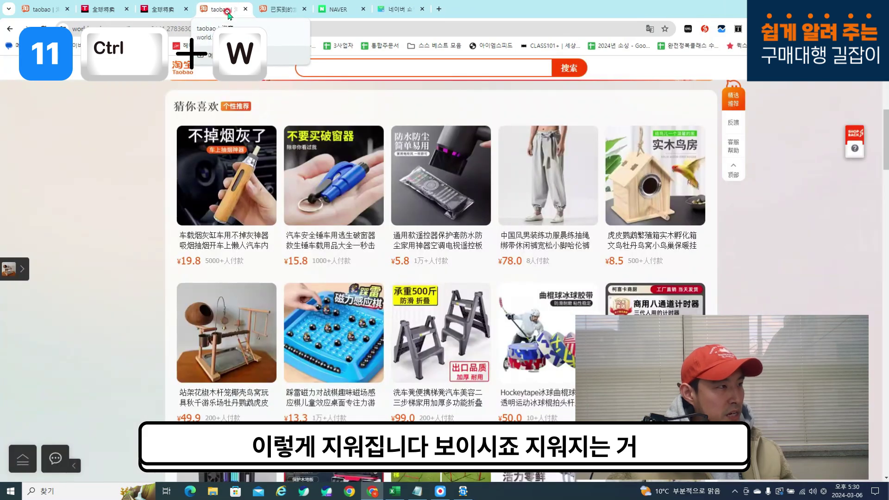
key("ctrl+w")
key("ctrl+w")
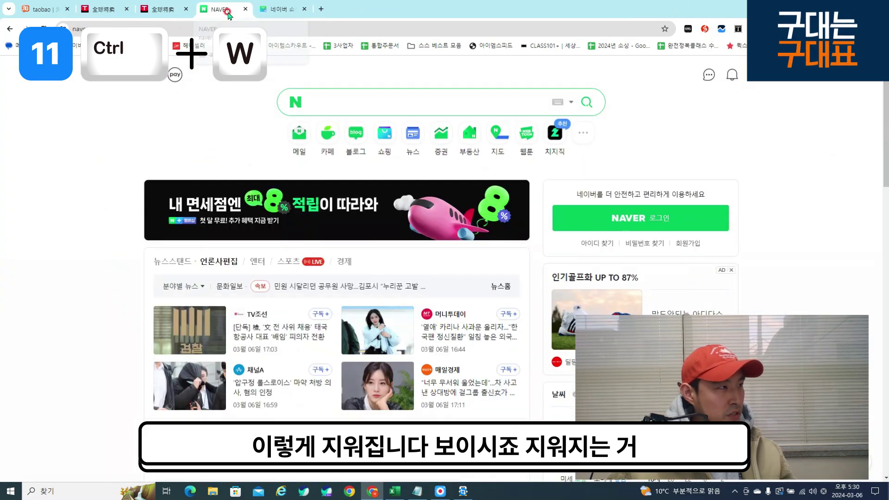
key("ctrl+w")
key("ctrl+w")
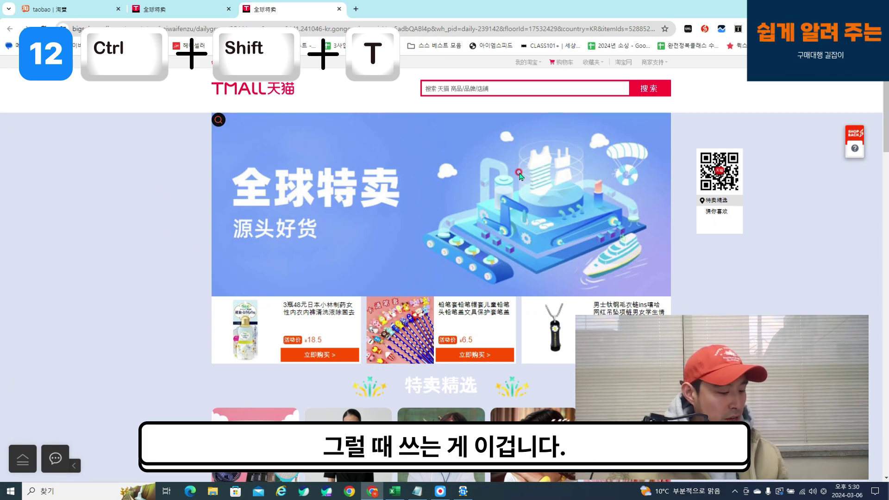
- Switch to Notepad and highlight the ctrl + shift + t entry for restoring closed tabs
key("alt+Tab")
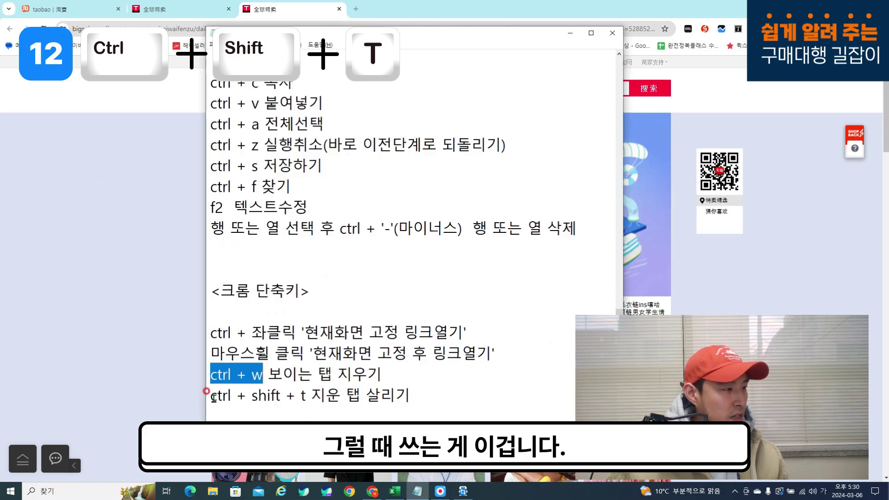
left_click_drag(262, 398, 310, 407)
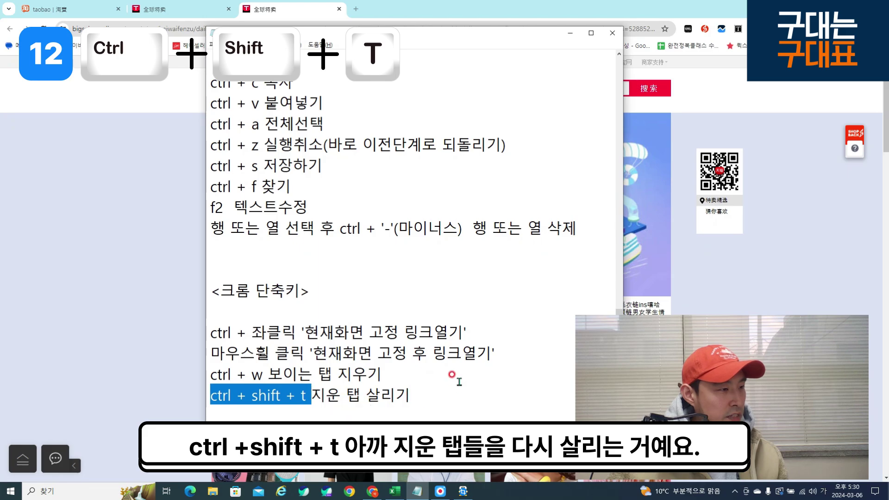
left_click(311, 396)
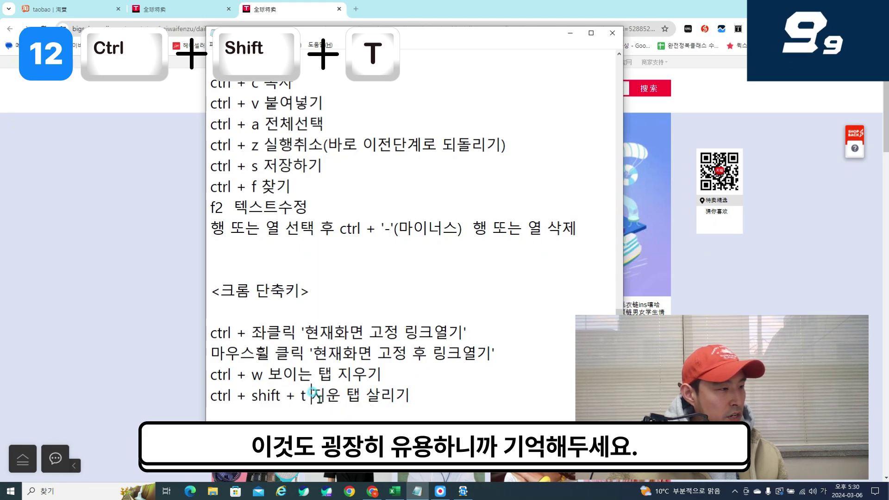
key("shift+End")
left_click_drag(311, 395, 210, 396)
- Return to Chrome and reopen the eight most recently closed tabs one at a time, from 네이버 쇼핑 back to the AliPrice tabs
left_click(168, 231)
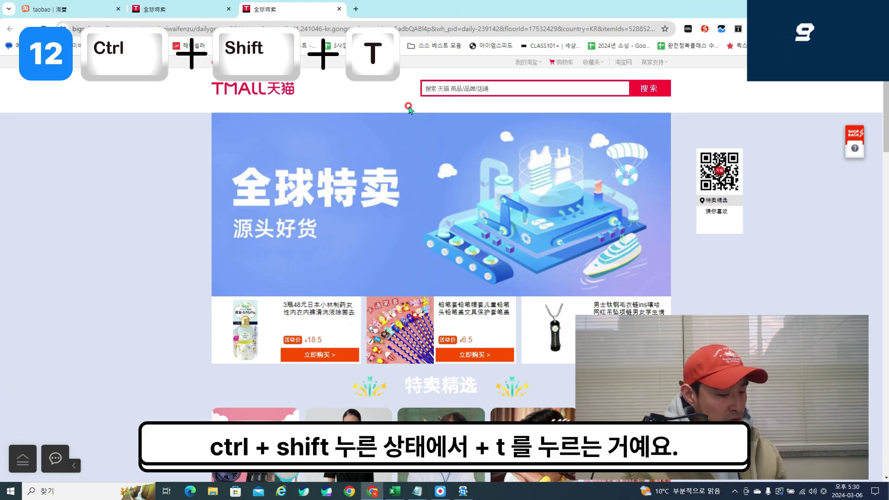
key("ctrl+shift+t")
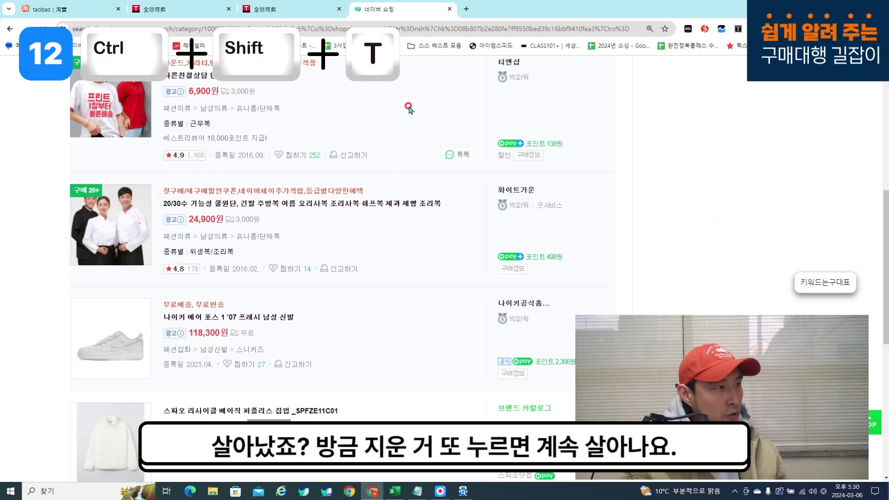
key("ctrl+shift+t")
key("ctrl+shift+t")
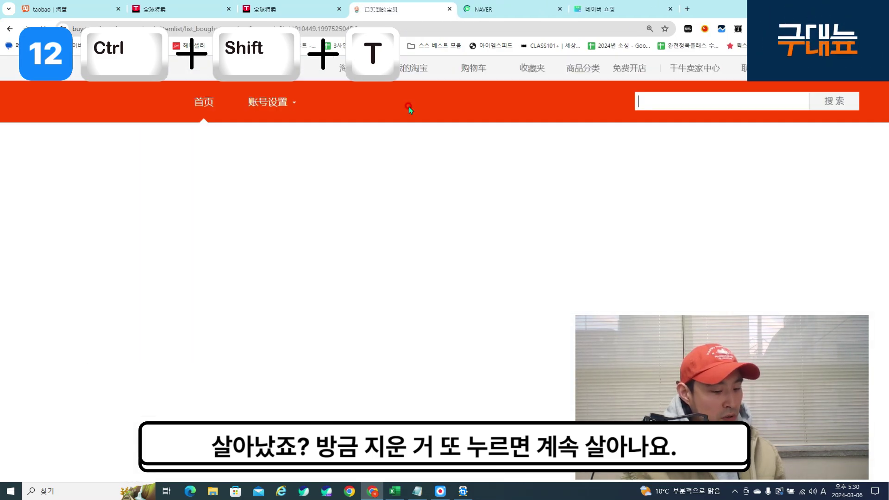
key("ctrl+shift+t")
key("ctrl+shift+t")
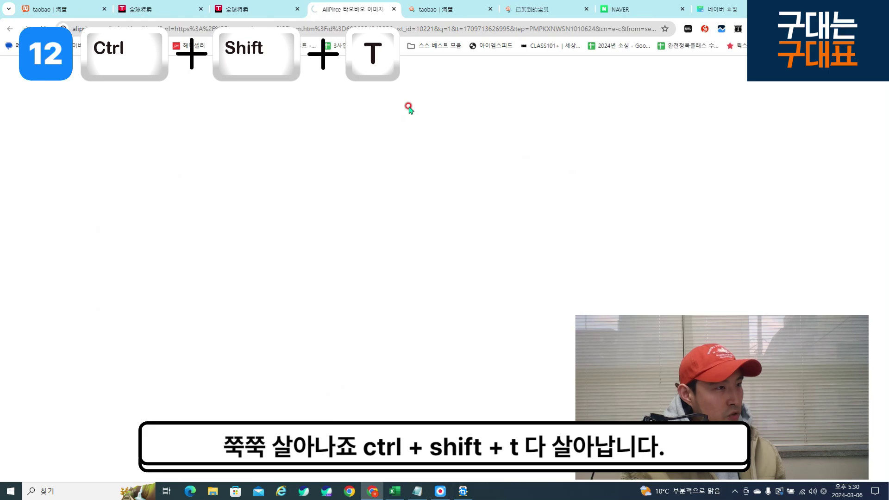
key("ctrl+shift+t")
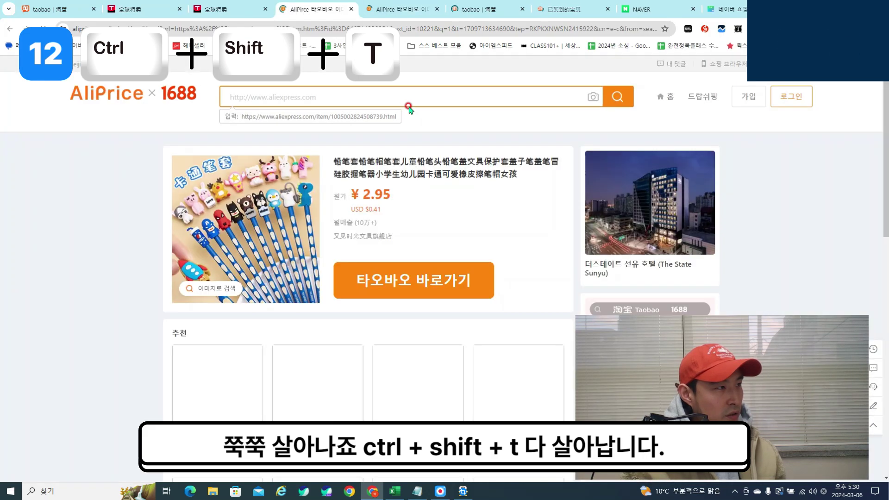
key("ctrl+shift+t")
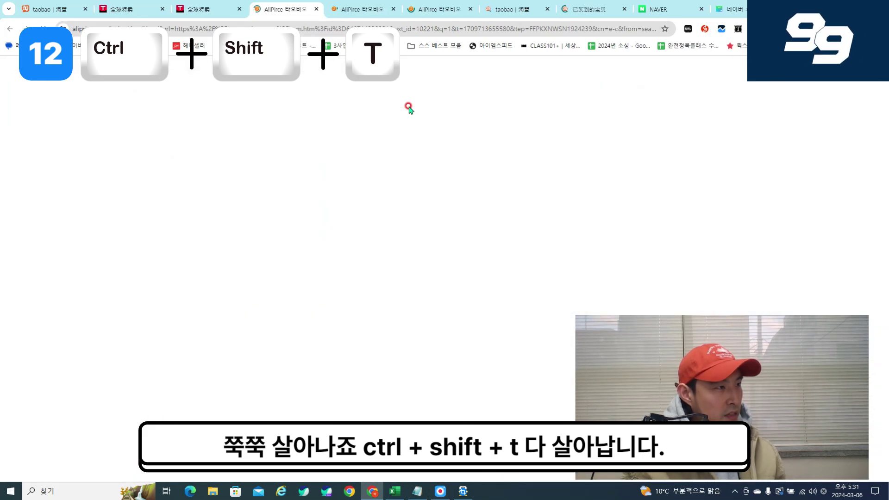
key("ctrl+shift+t")
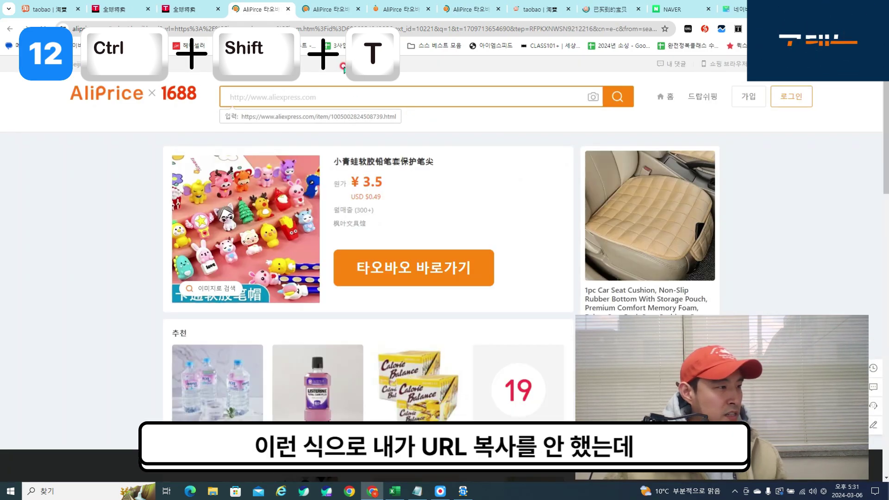
- Close the first two AliPrice tabs, reopen both of them, and switch to Notepad
left_click(287, 10)
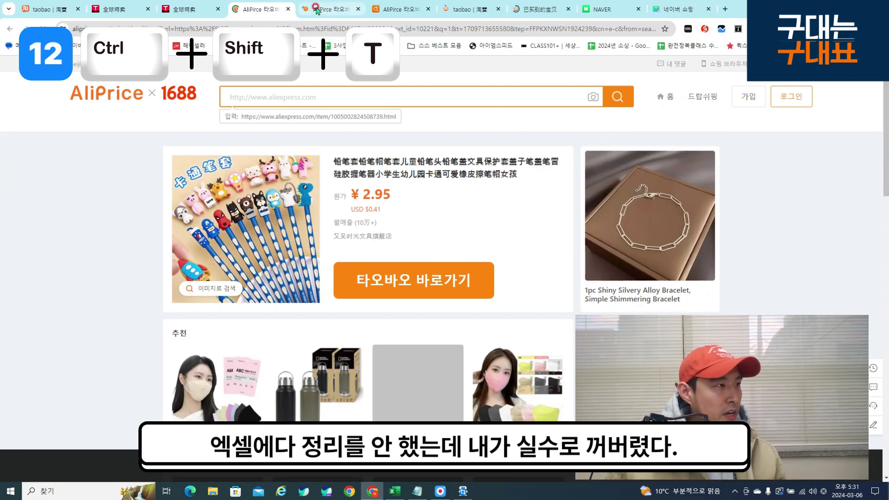
left_click(287, 9)
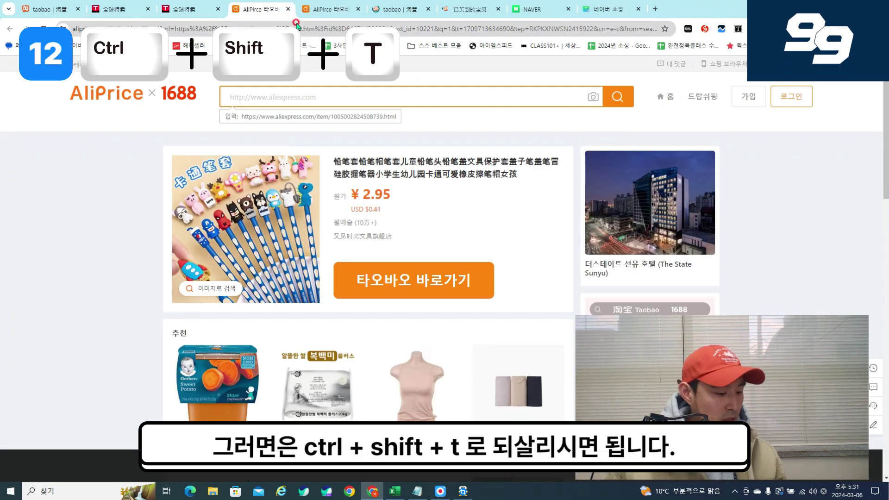
key("ctrl+shift+t")
key("ctrl+shift+t")
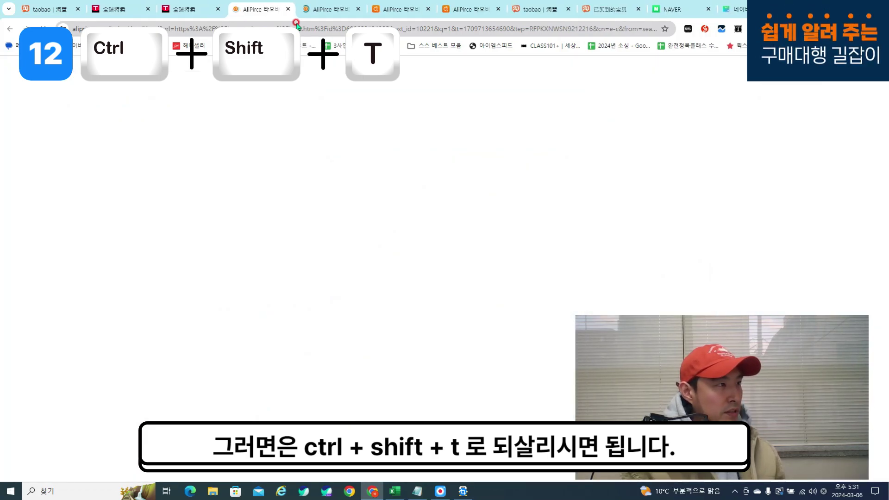
key("alt+Tab")
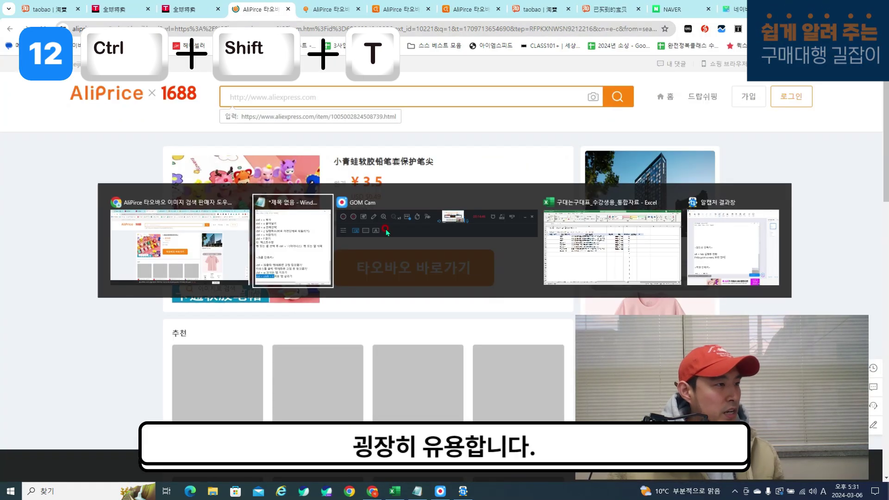
- Add four line breaks after the ctrl + shift + t entry at the end of the shortcut notes
left_click(457, 394)
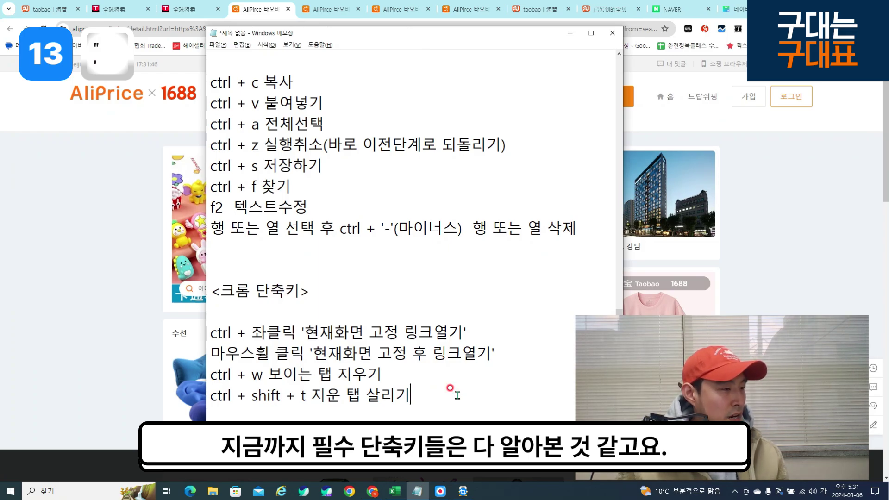
key("Return")
key("Return")
key("Return")
key("Return")
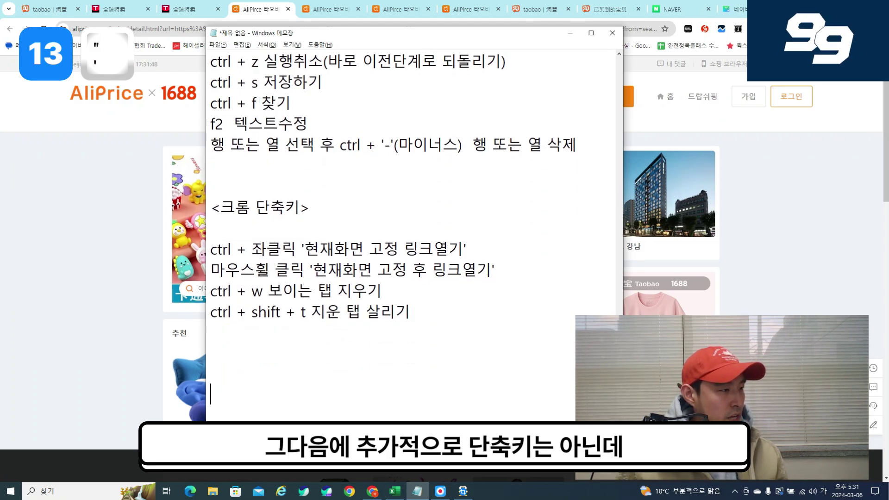
left_click(450, 388)
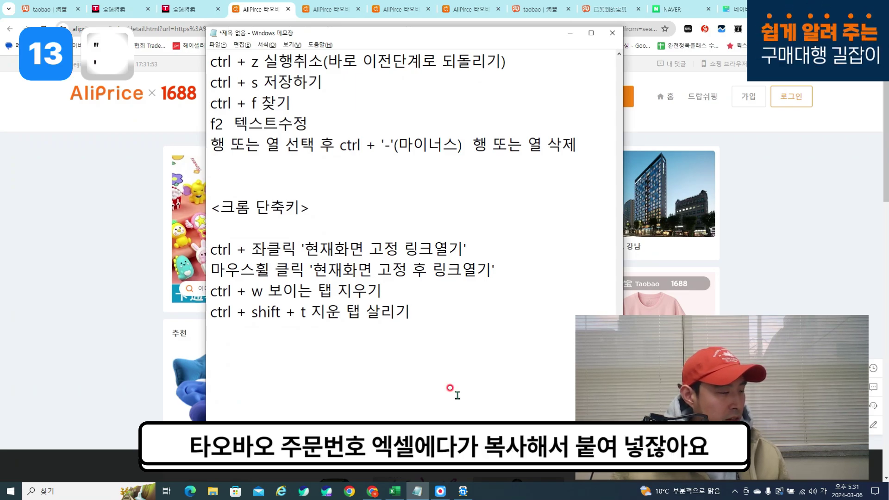
- Switch to Chrome, open the 已买到的宝贝 tab and copy the order number of the first listed Taobao order
key("alt+Tab")
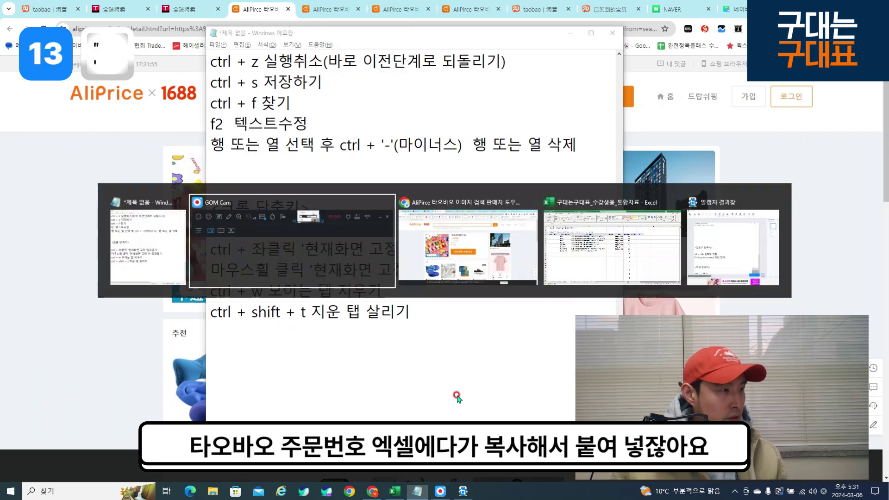
key("Tab")
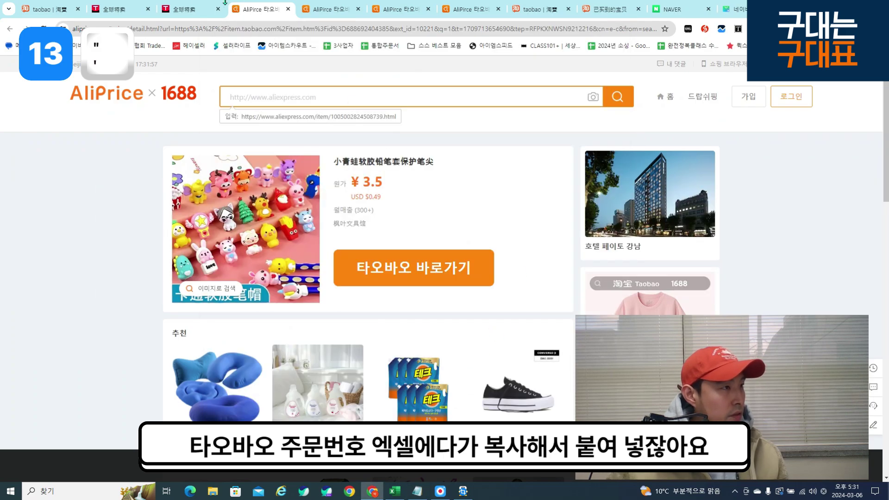
left_click(539, 9)
left_click(610, 10)
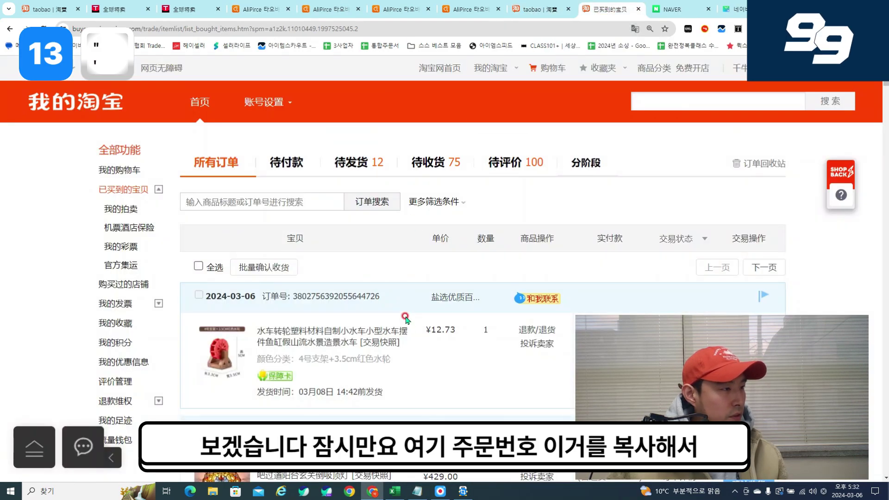
left_click_drag(380, 298, 294, 307)
key("ctrl+c")
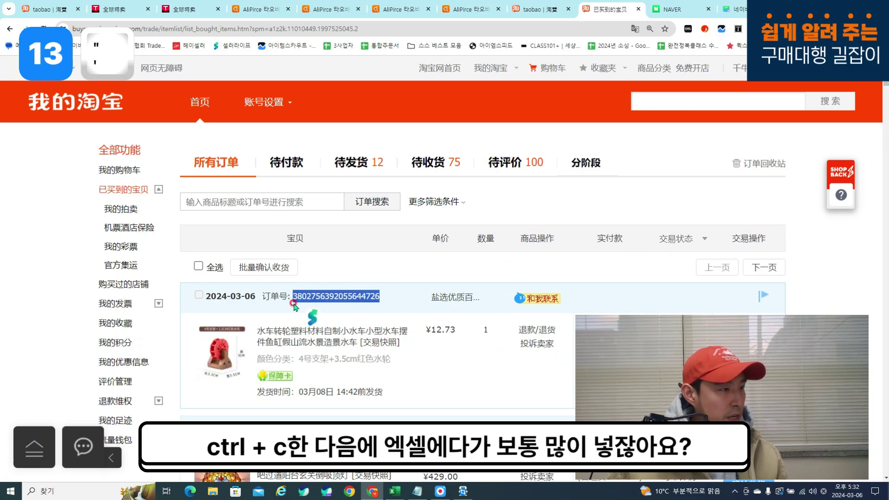
- Switch to the Excel workbook and paste the copied order number directly into cell E14
key("alt+Tab")
key("alt+Tab")
key("alt+Tab")
key("alt+Tab")
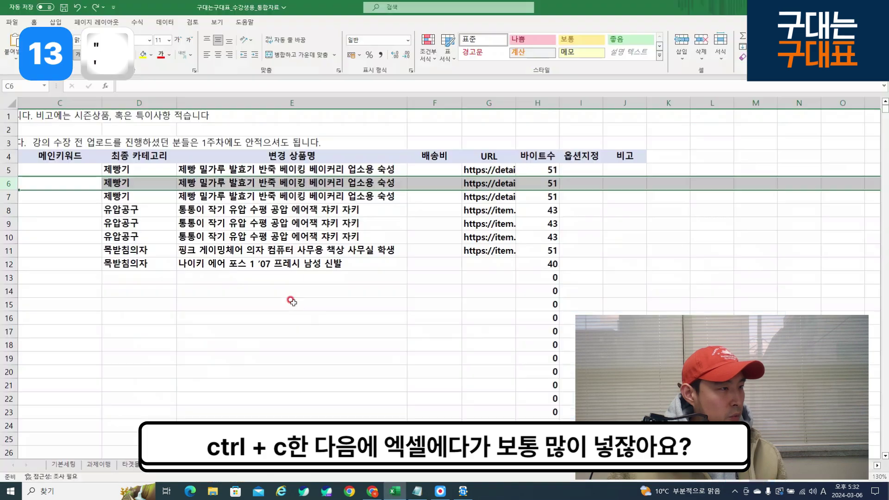
left_click(467, 299)
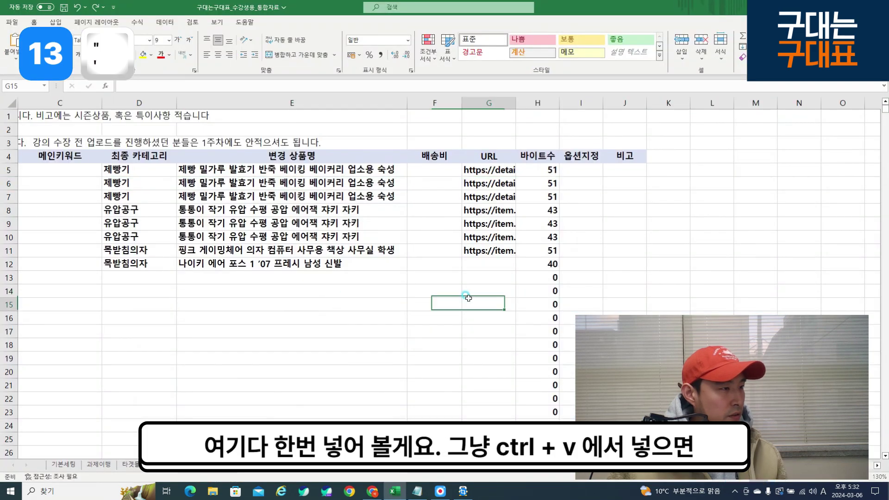
left_click(377, 289)
left_click(433, 289)
left_click(324, 290)
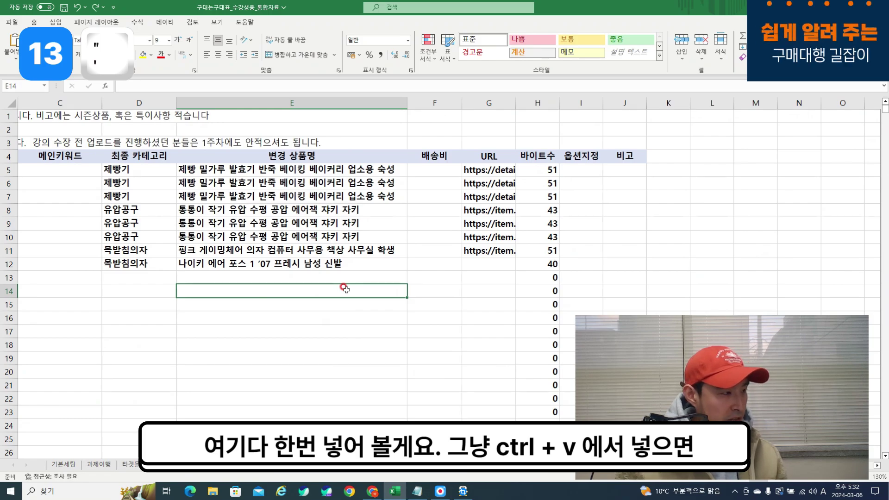
key("ctrl+v")
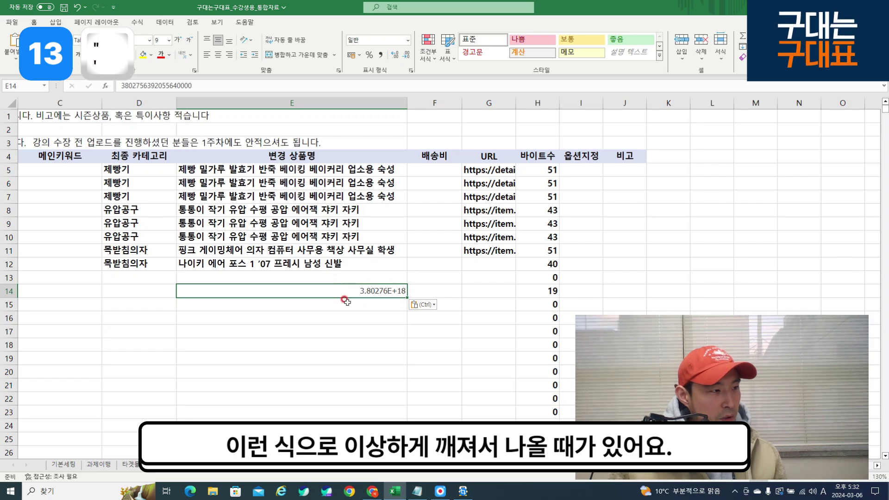
left_click(374, 306)
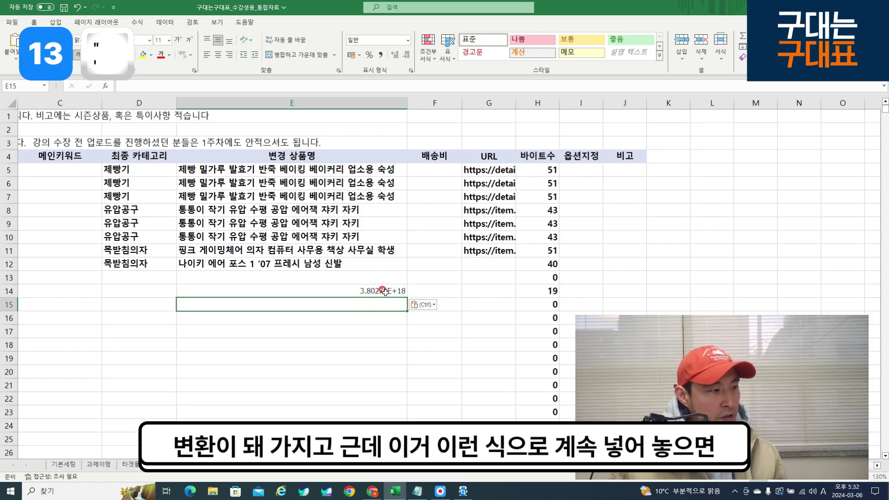
left_click(393, 294)
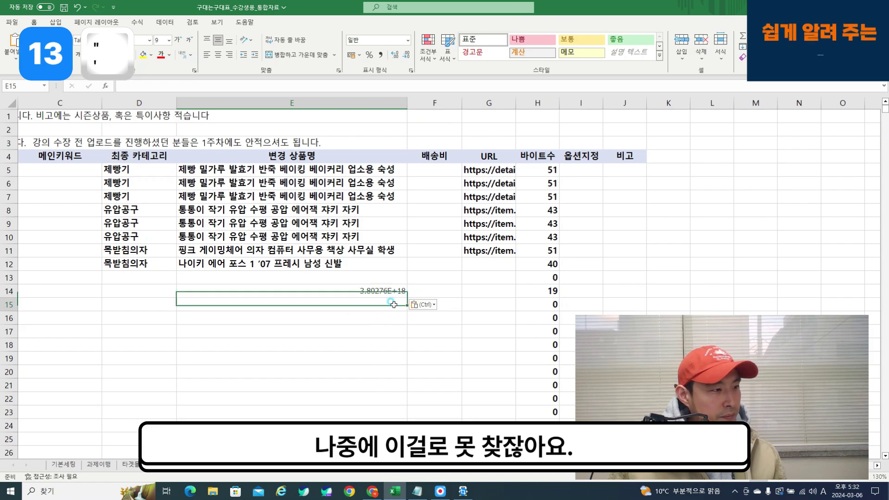
left_click(356, 322)
- Switch to Notepad and write the two-line note "주문번호 복사하고 붙여넣기 할때" and "앞에다가 ' 를 붙여주면 안깨진다"
key("alt+Tab")
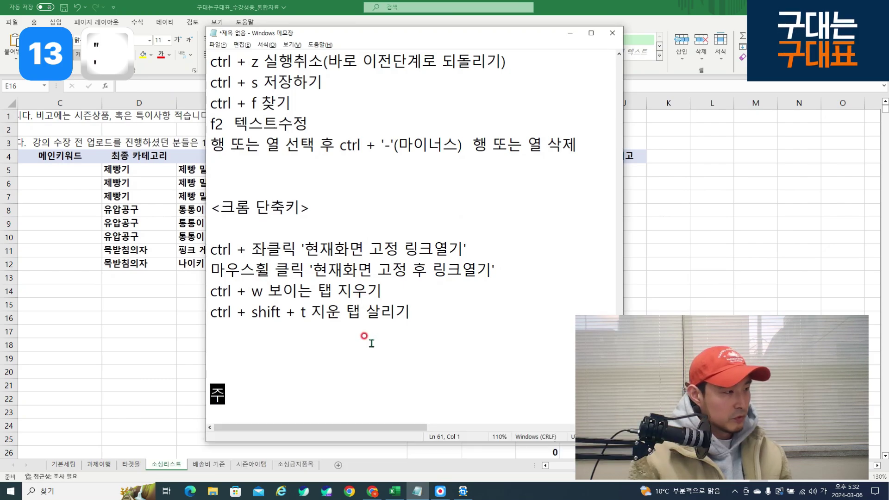
type("주문번호 ")
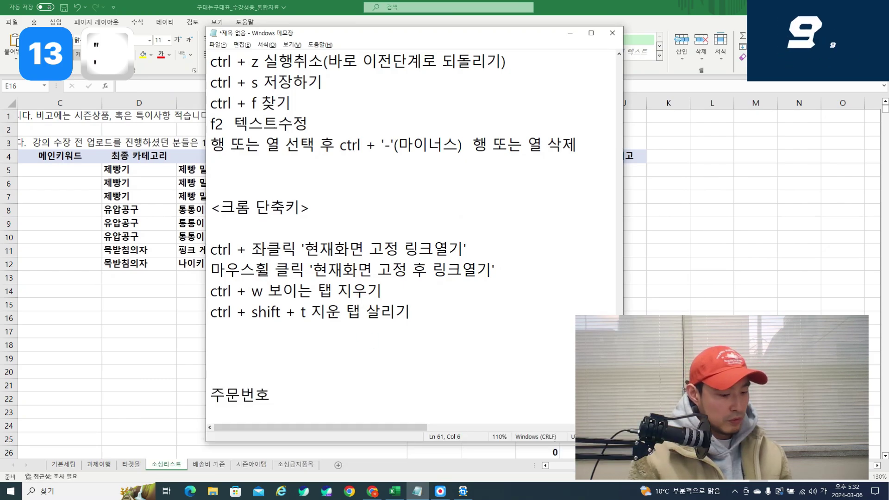
type("복사하고 붙여")
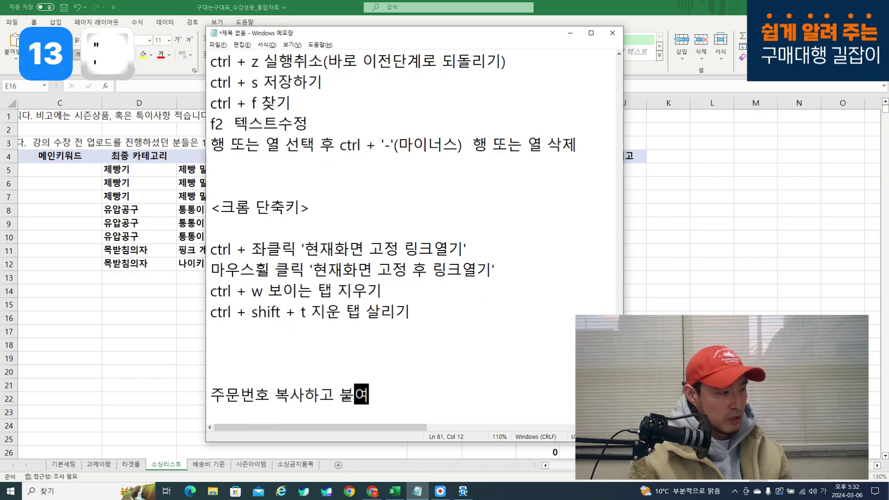
type("넣기 할때")
key("Return")
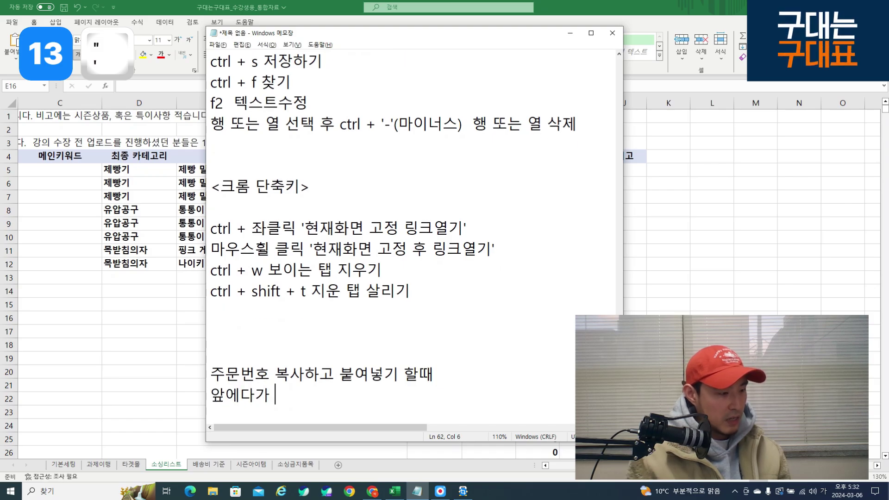
type("앞에다가 ' ")
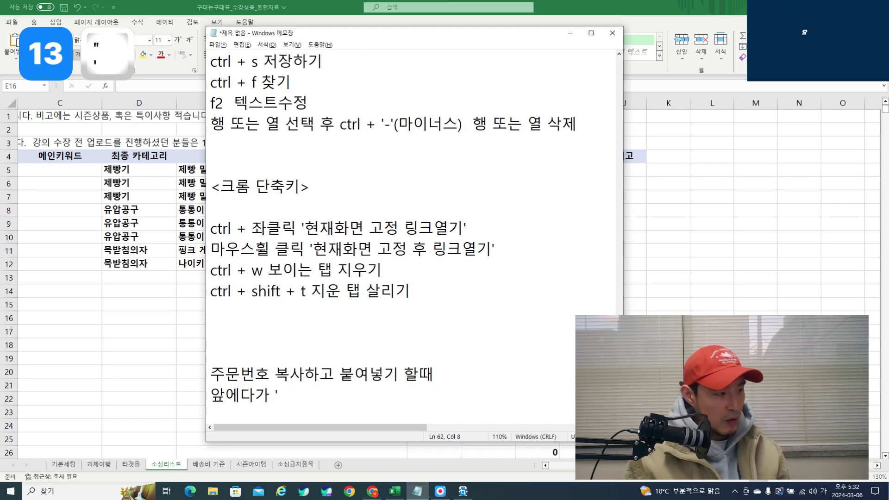
type("를 붙여주면 안ㄲ")
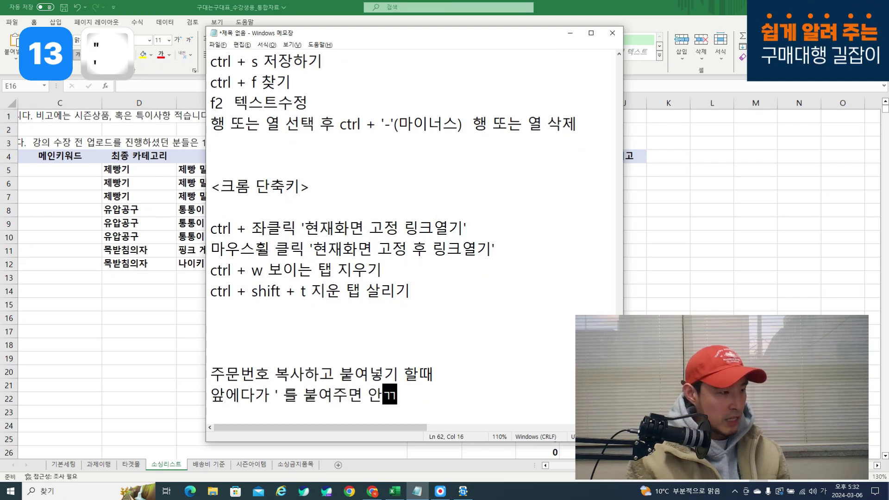
type("안깨진다...")
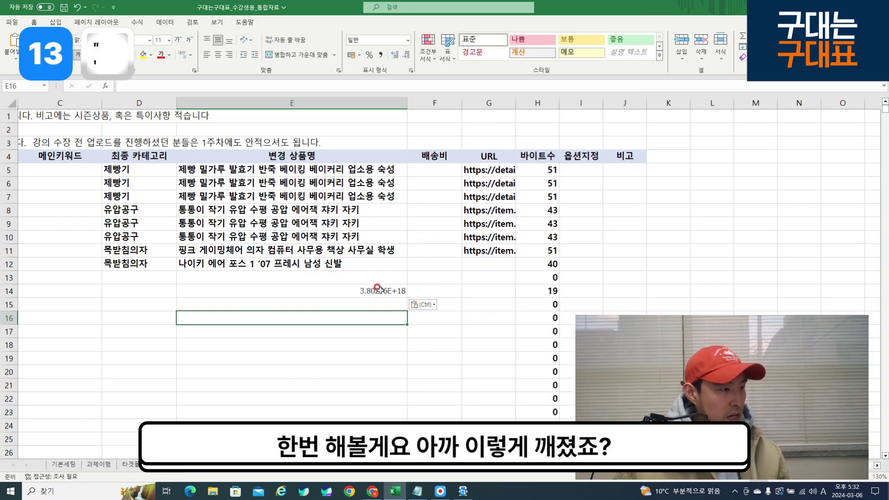
- Return to Excel and enter the copied order number in cell E15 with a leading apostrophe
left_click(377, 288)
left_click(380, 315)
left_click(377, 304)
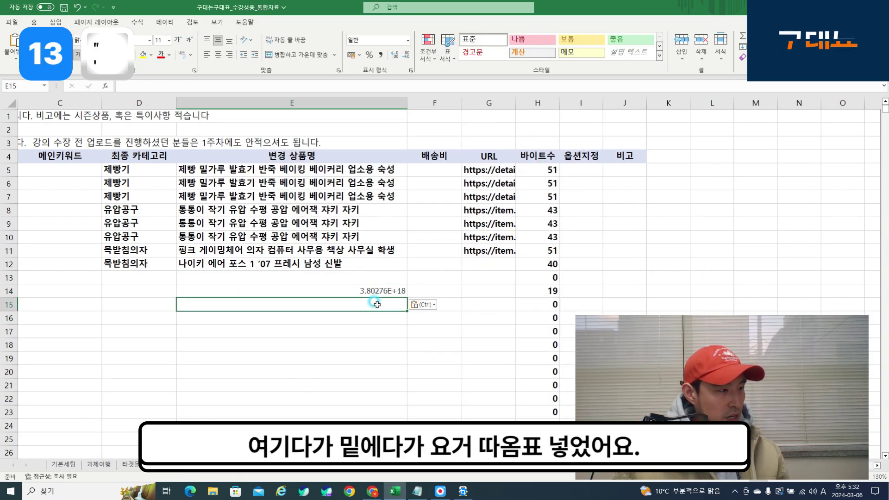
type("'")
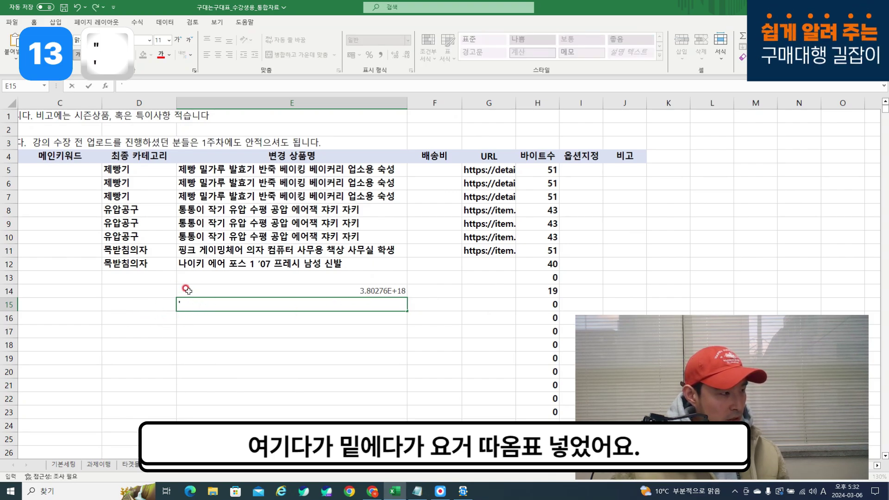
key("ctrl+v")
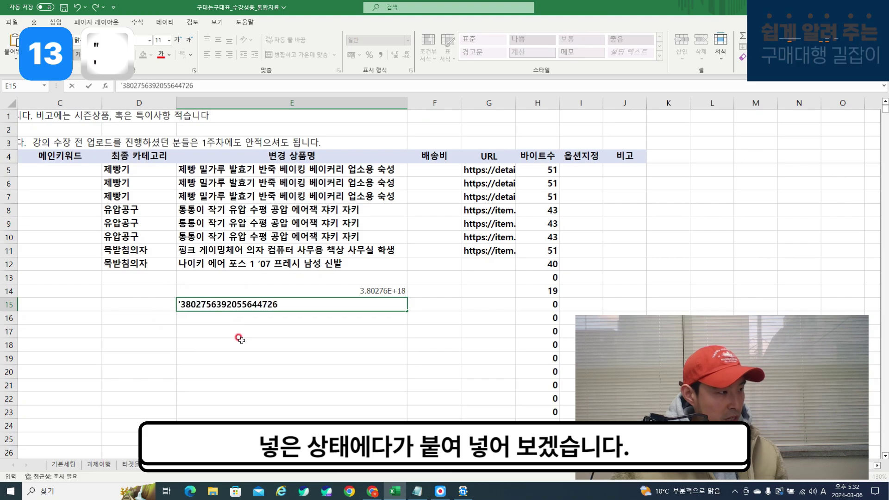
key("Return")
key("Up")
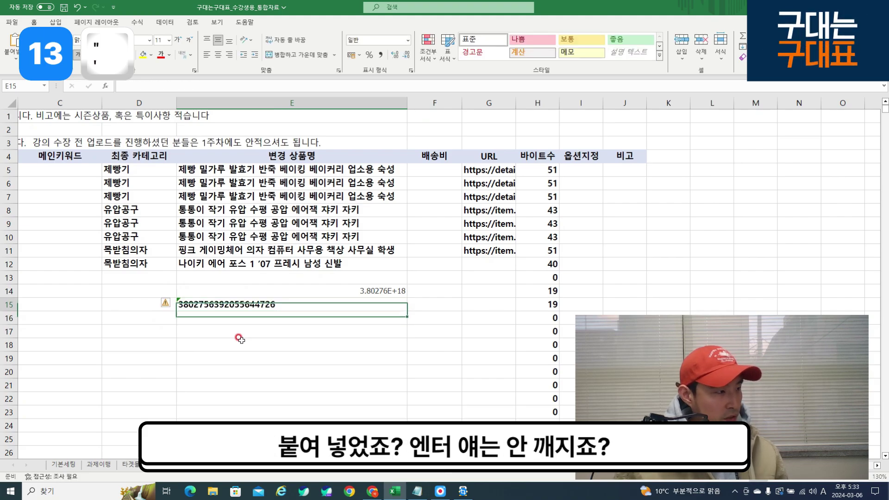
key("Up")
key("Down")
key("Down")
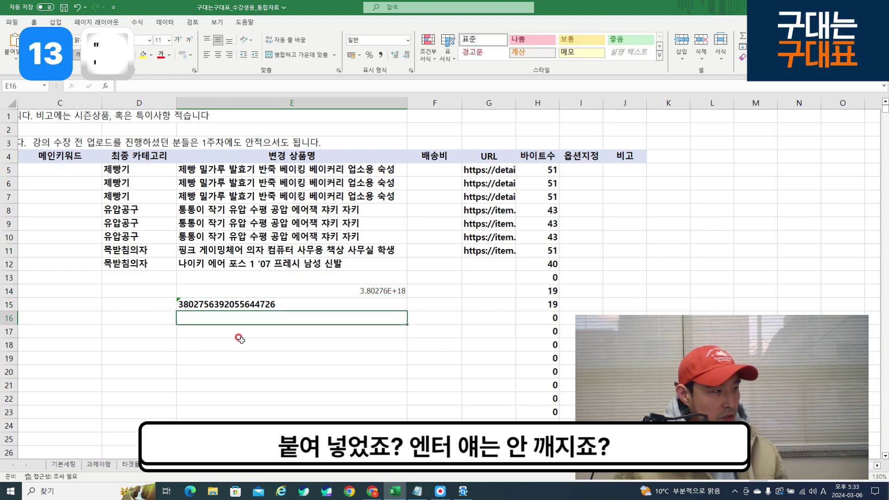
key("Up")
key("Down")
key("Up")
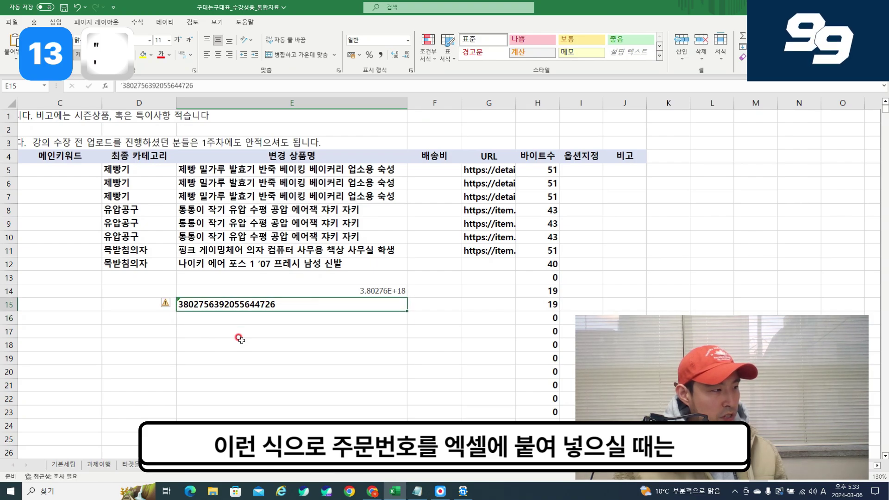
- Enter the same order number in cell E16, again preceded by an apostrophe
key("Down")
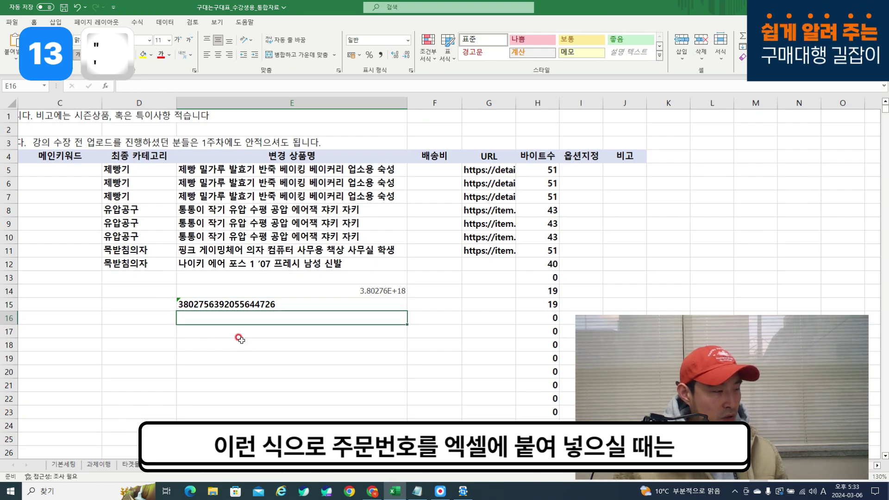
type("'")
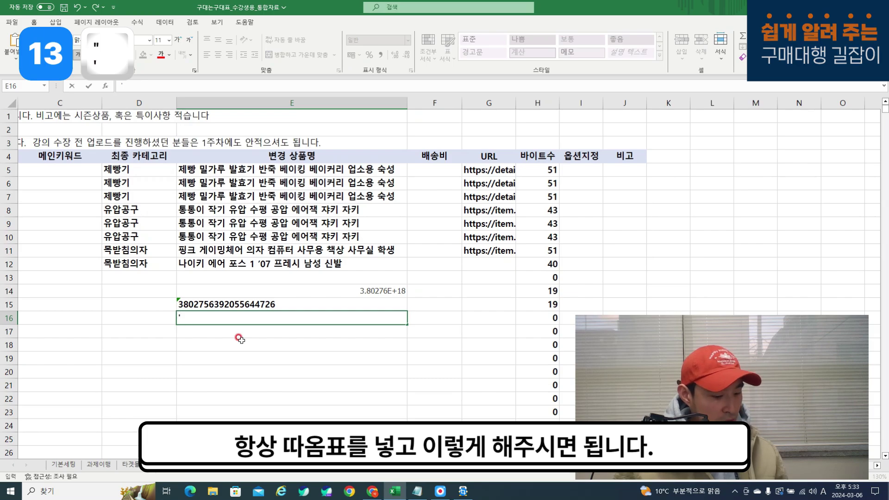
key("ctrl+v")
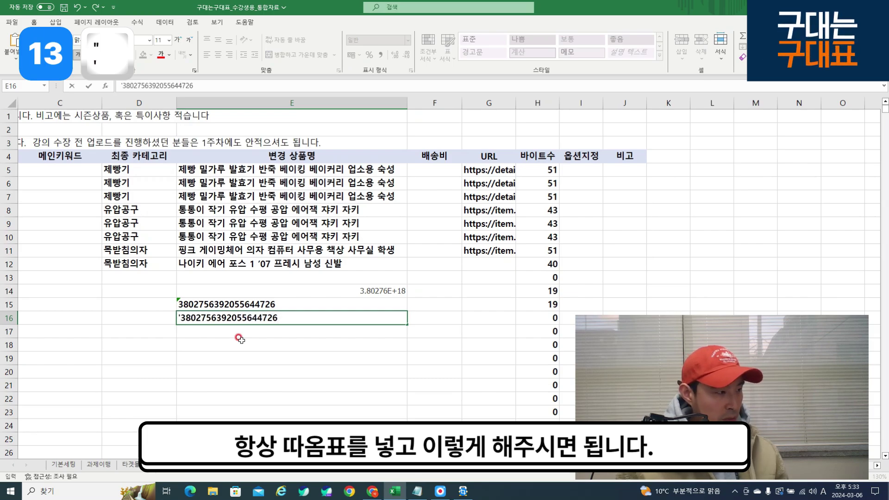
key("Return")
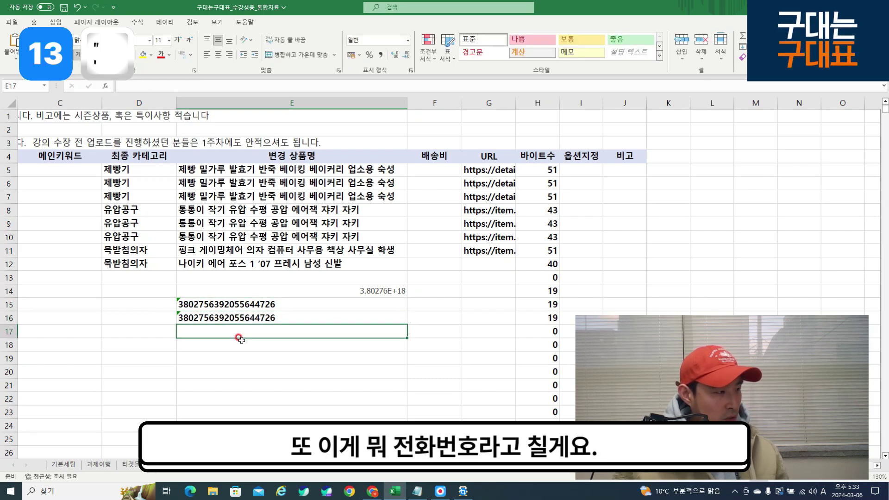
- Enter a sample phone number in cell E17 without a leading apostrophe and select that cell
type("0")
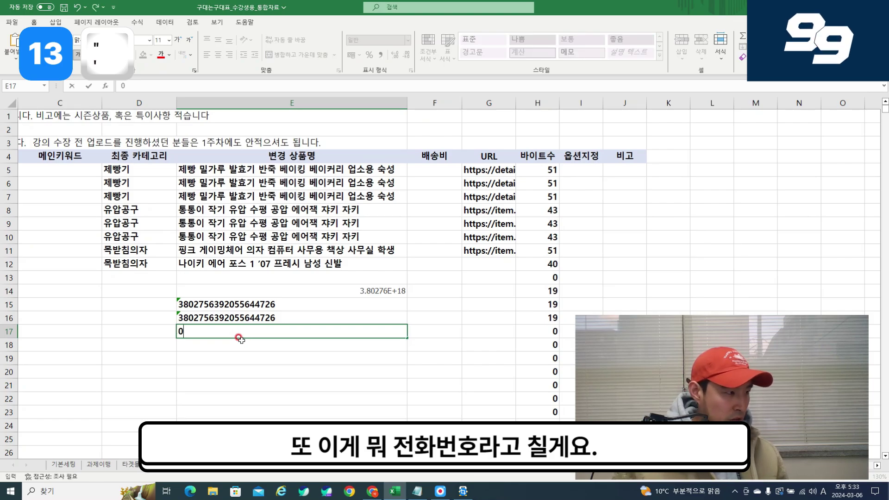
type("10")
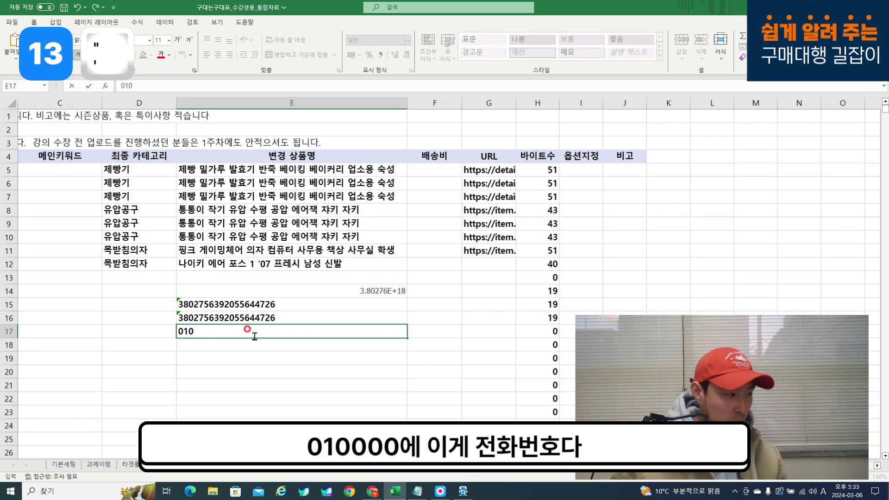
type("000")
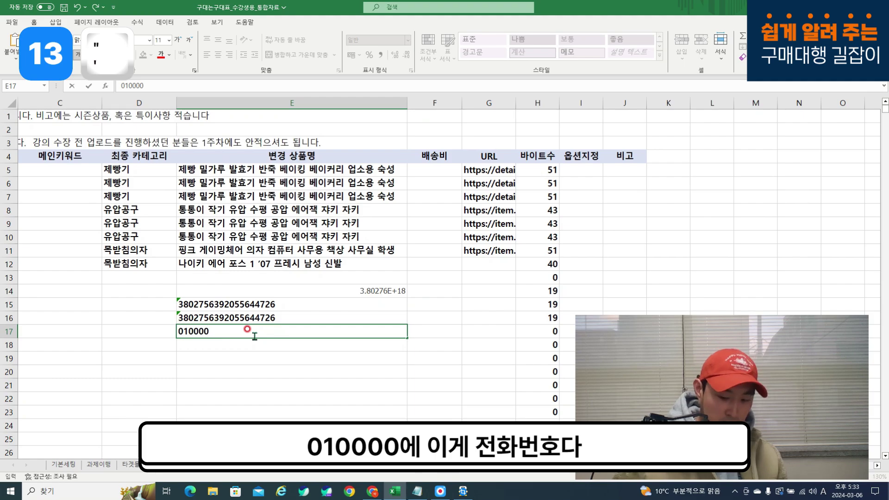
type("5555")
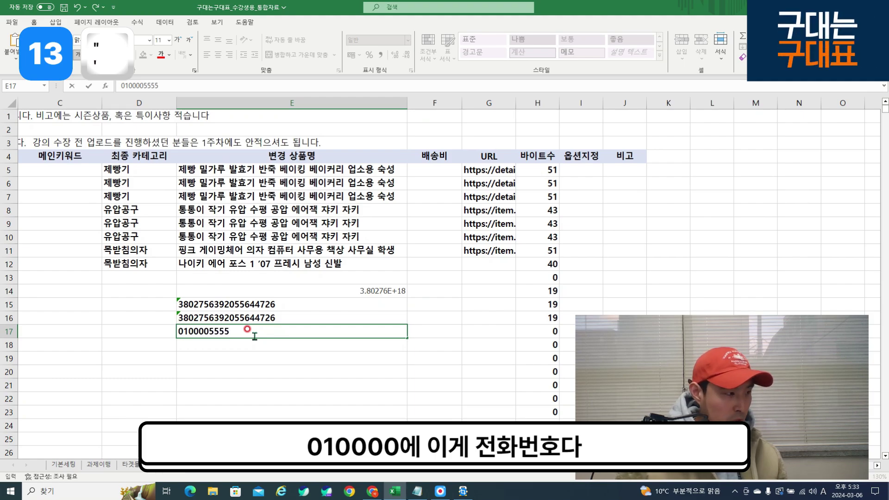
key("Return")
left_click(250, 332)
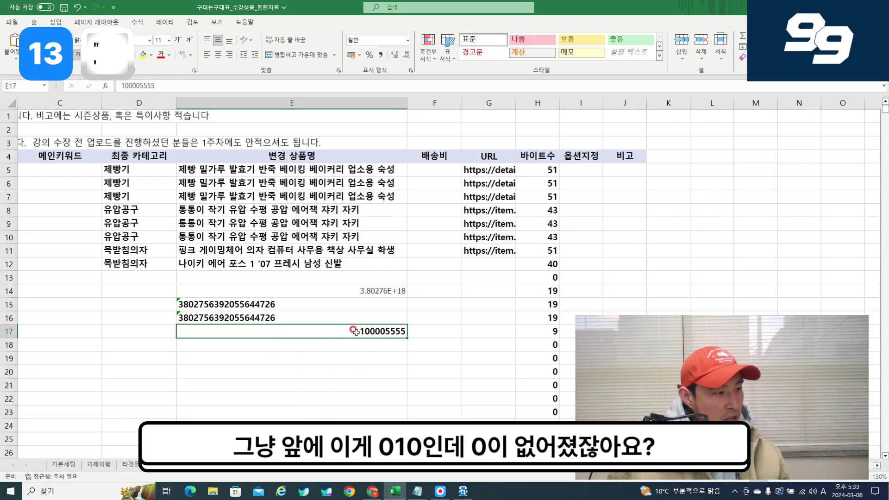
- Enter a sample phone number with a leading apostrophe in cell E18 and select that cell
key("F2")
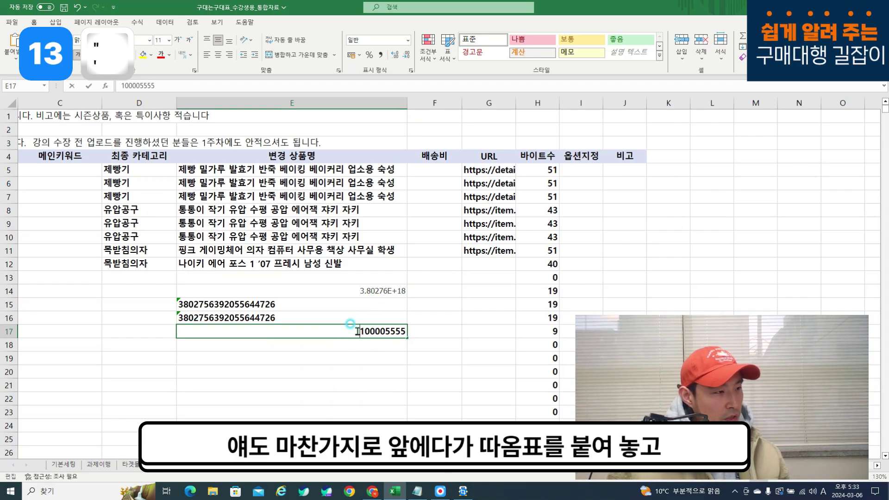
key("Return")
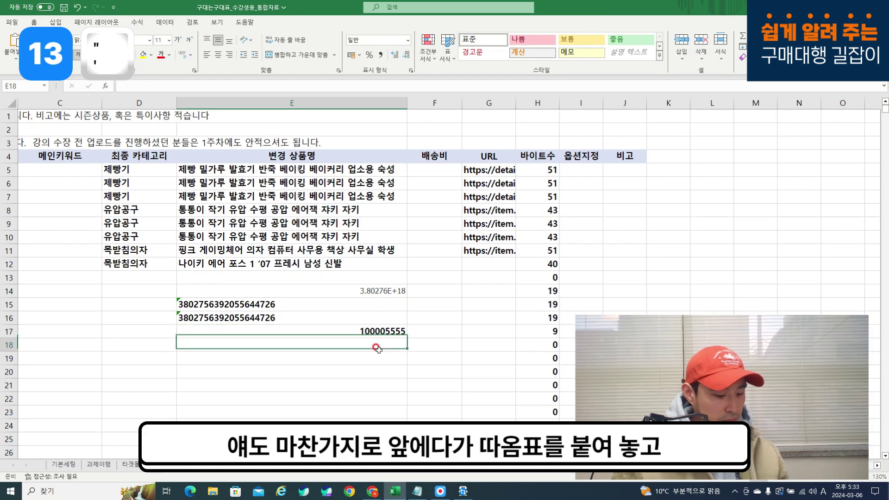
type("'")
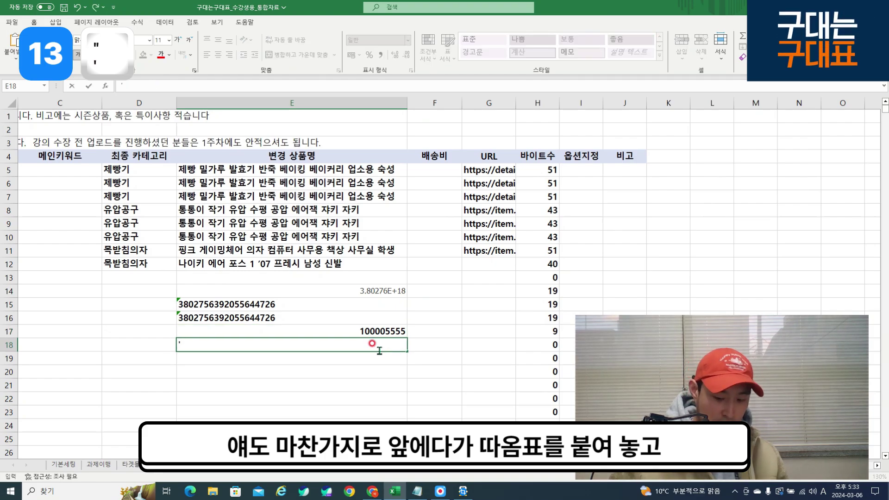
type("010000")
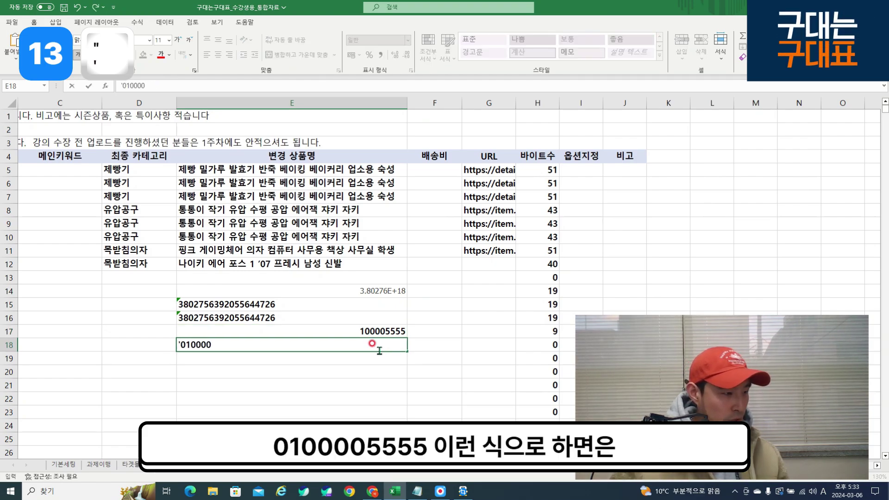
type("555")
key("Return")
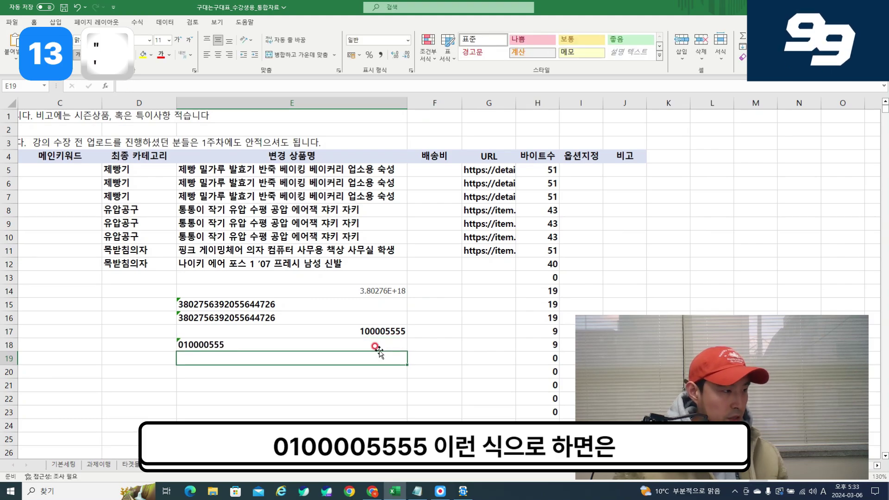
left_click(380, 351)
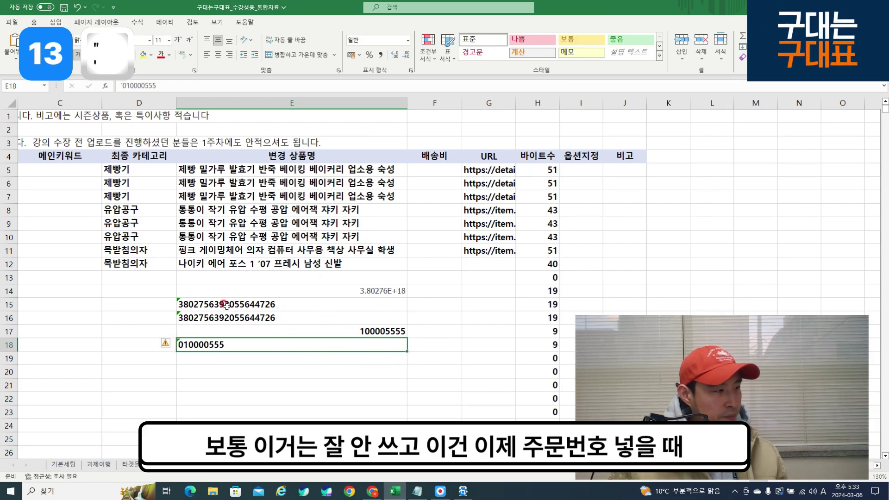
- Select the order number in cell E15, and switch to Notepad to review the shortcut notes and the apostrophe tip
key("Up")
key("Up")
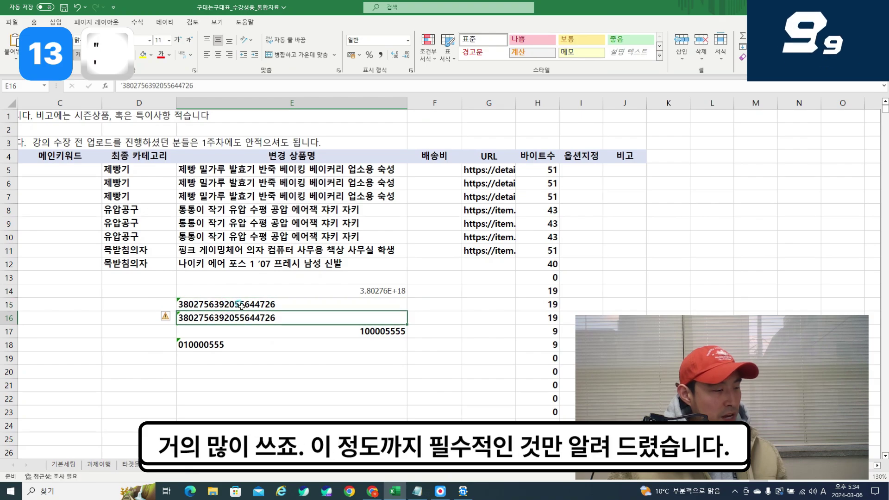
left_click(242, 306)
key("alt+Tab")
scroll(458, 393, "up", 2)
scroll(458, 394, "down", 2)
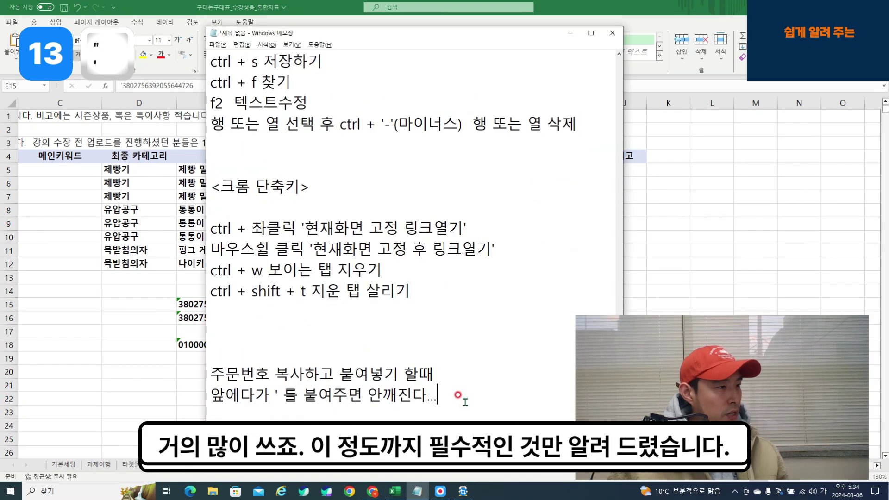